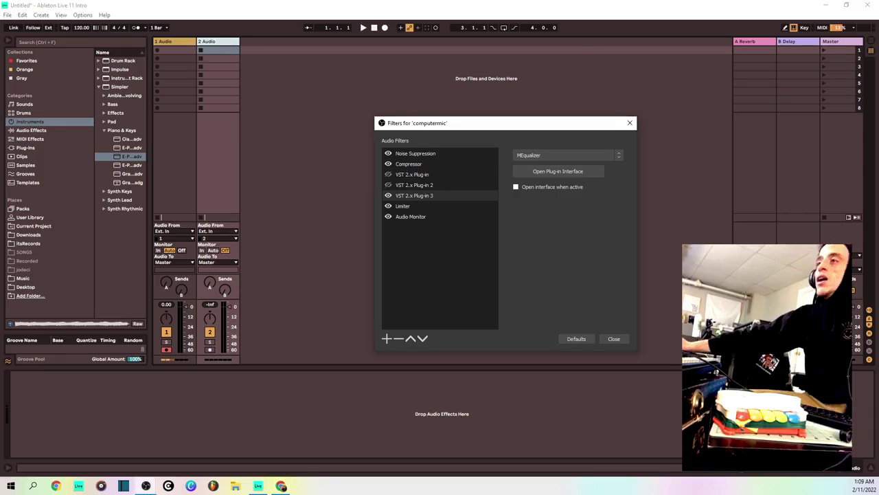
Enlarge the OBS Sources window, open the filters of the computermic source, and place the filter dialog over the sources list.
left_click(411, 133)
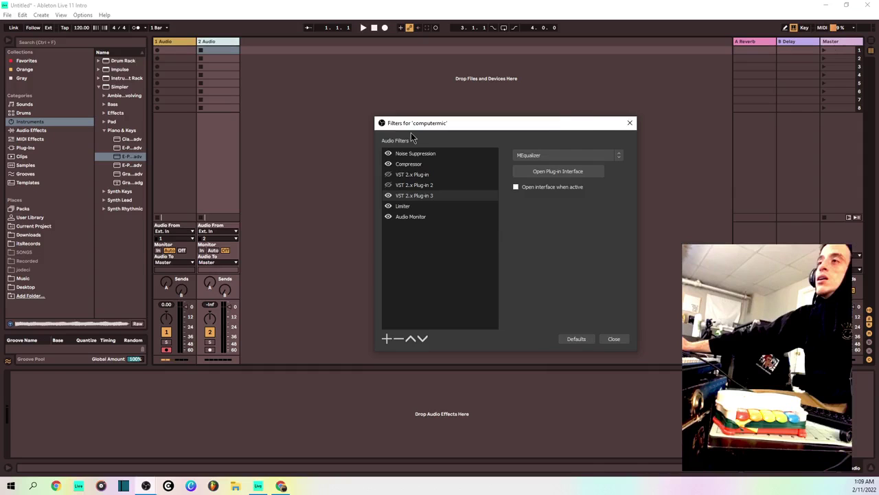
left_click_drag(411, 132, 561, 137)
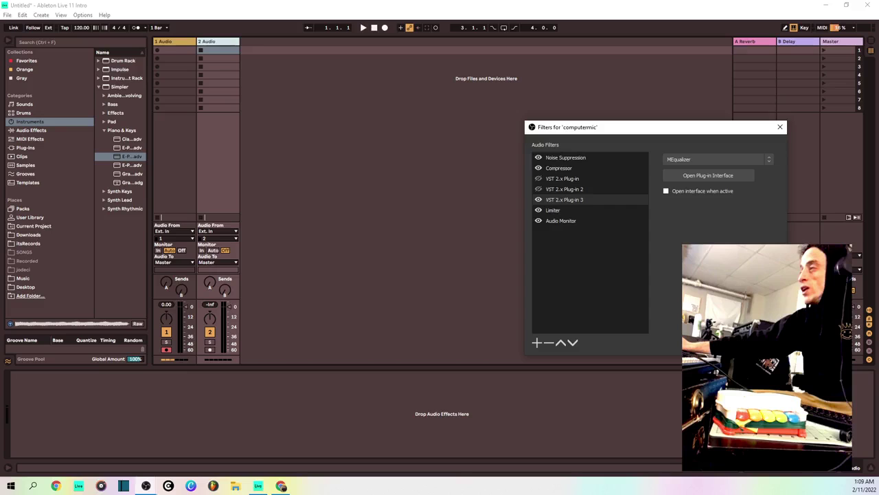
key("alt+Tab")
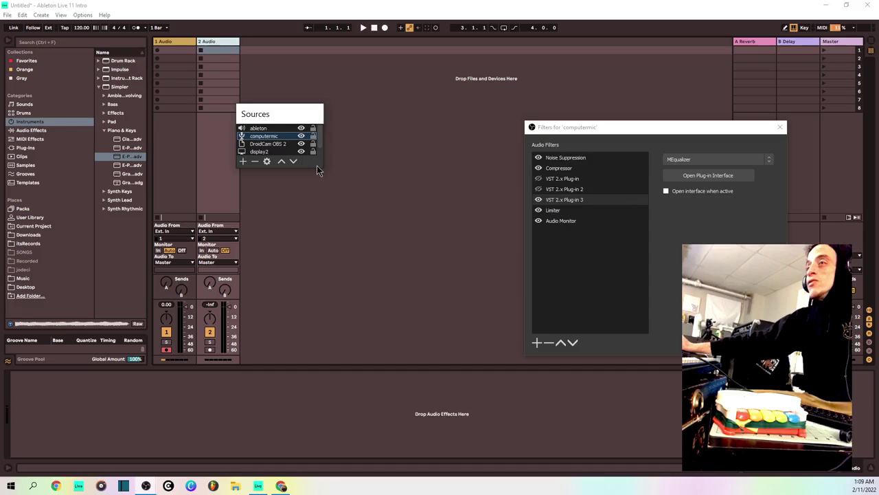
left_click_drag(320, 167, 450, 306)
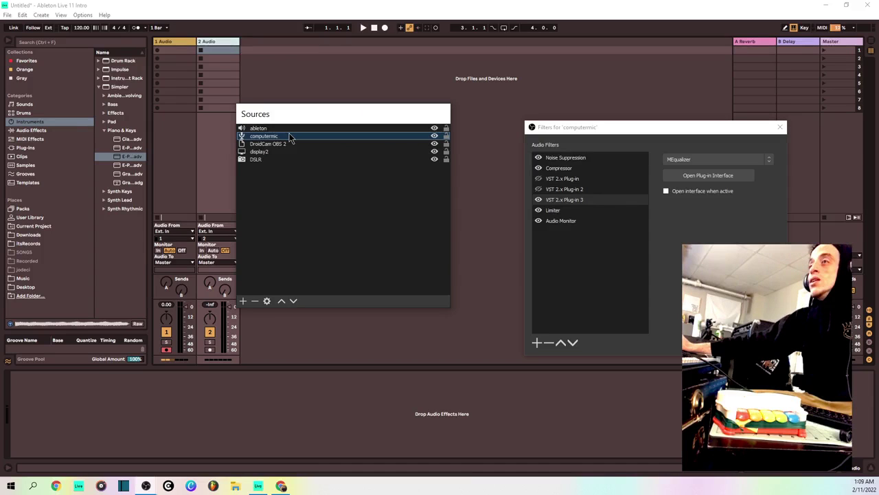
right_click(350, 135)
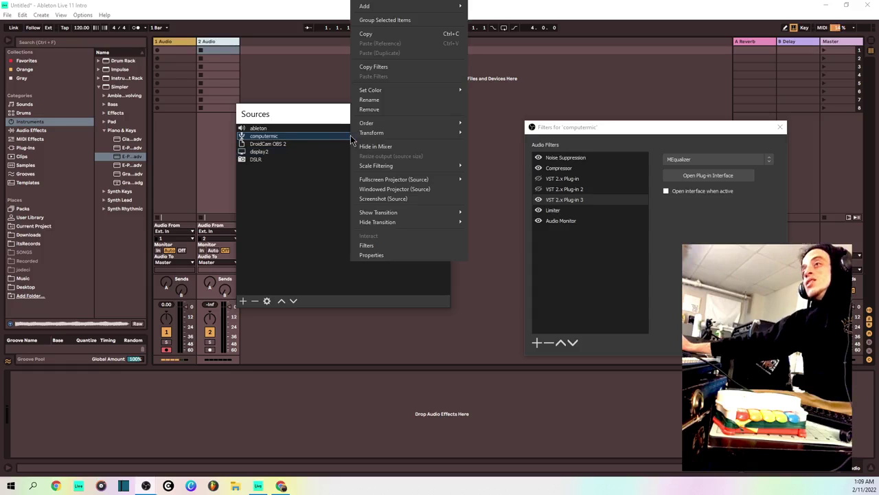
left_click(391, 248)
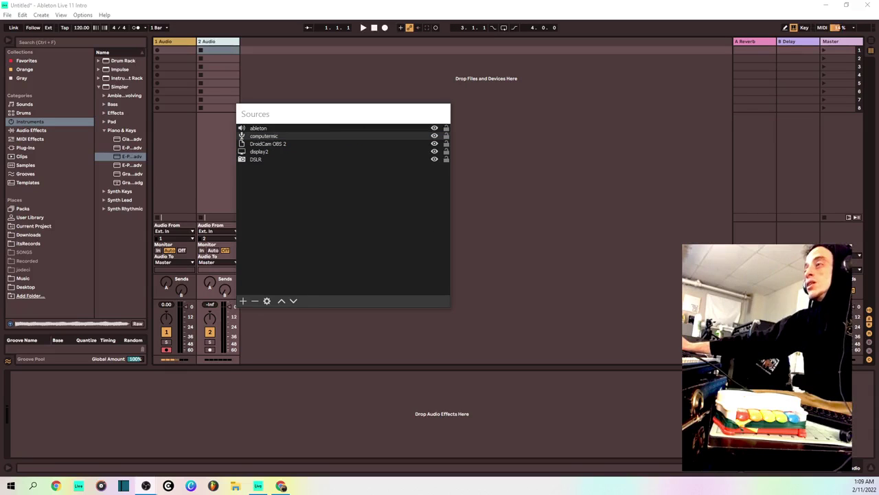
left_click_drag(582, 145, 369, 88)
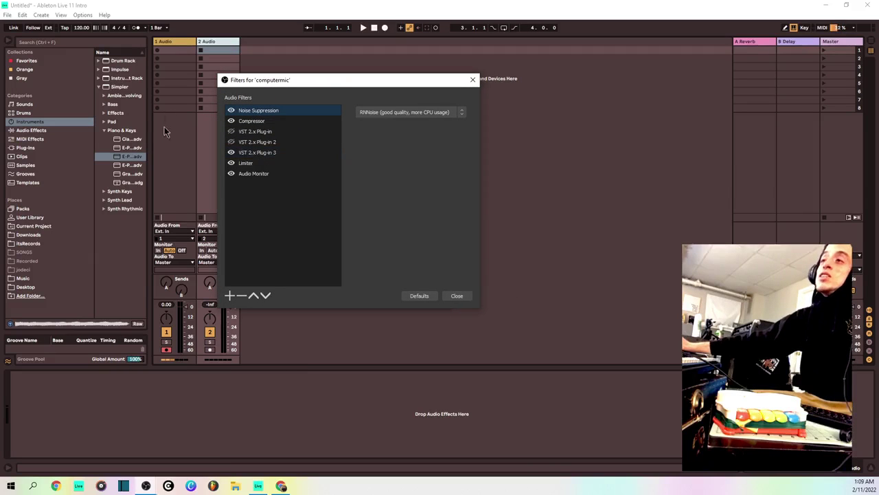
Review the computermic filter chain and the list of plug-ins available for VST 2.x Plug-in 3.
left_click(233, 122)
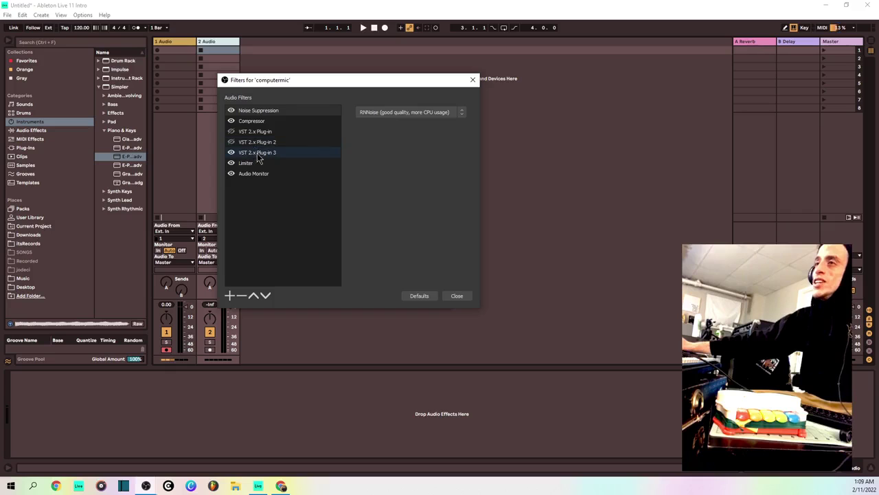
left_click(259, 156)
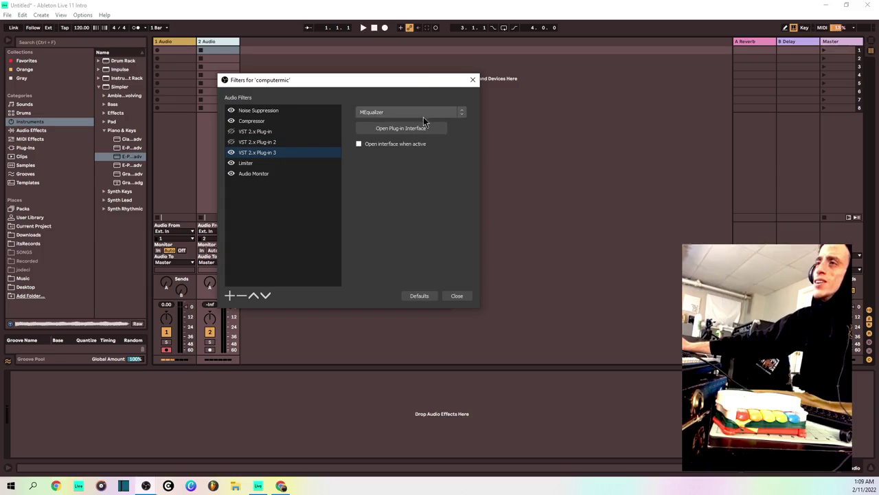
left_click(465, 113)
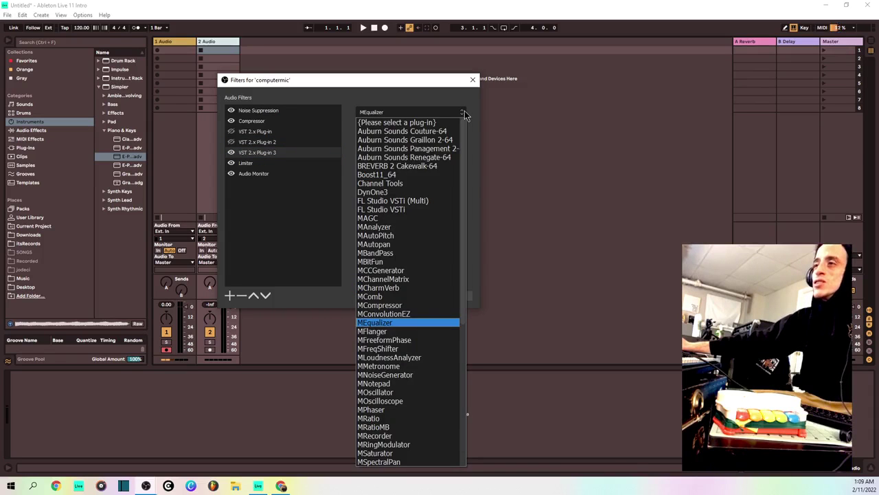
left_click(465, 113)
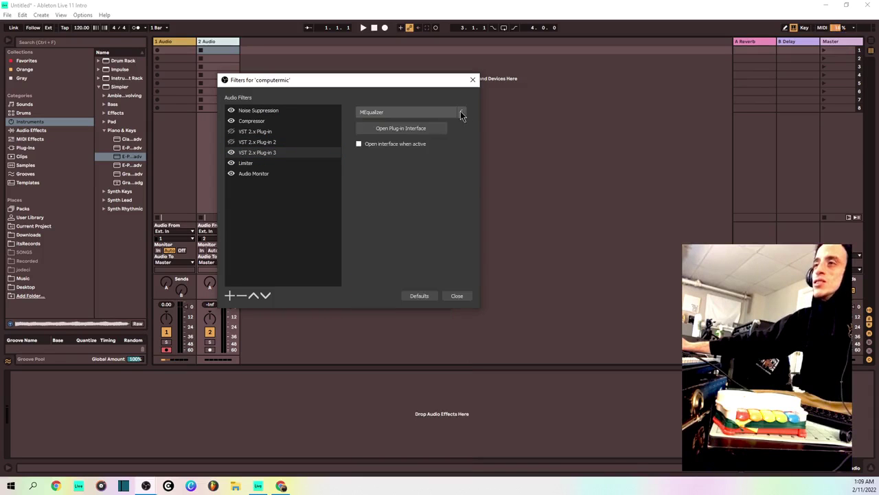
Enable the VST 2.x Plug-in filter, keep VST 2.x Plug-in 2 off, and open the Auburn Sounds Graillon 2 interface.
left_click(231, 132)
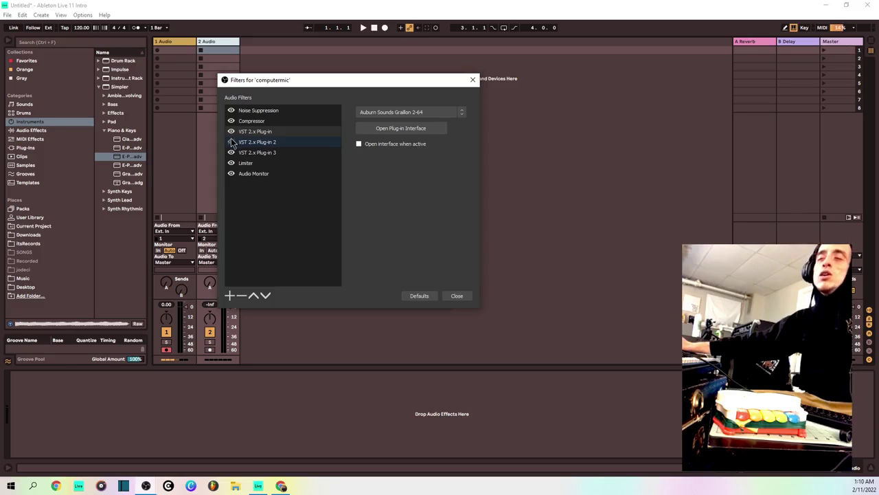
left_click(231, 142)
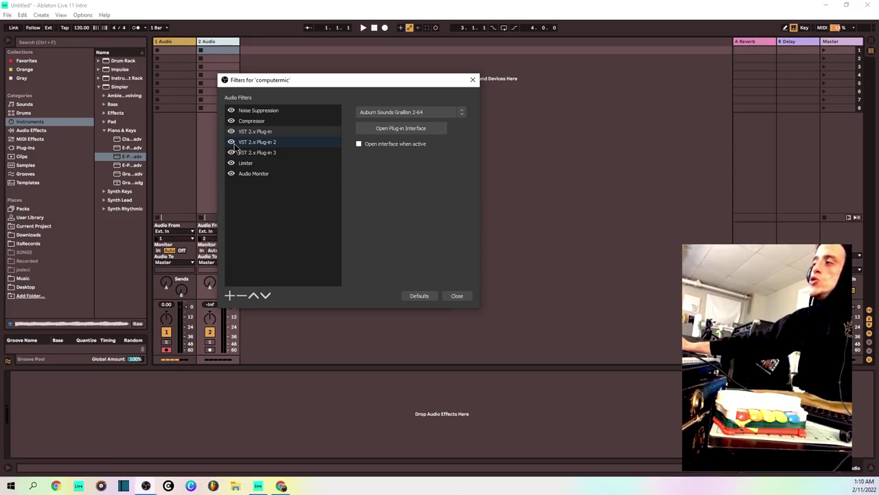
left_click(374, 132)
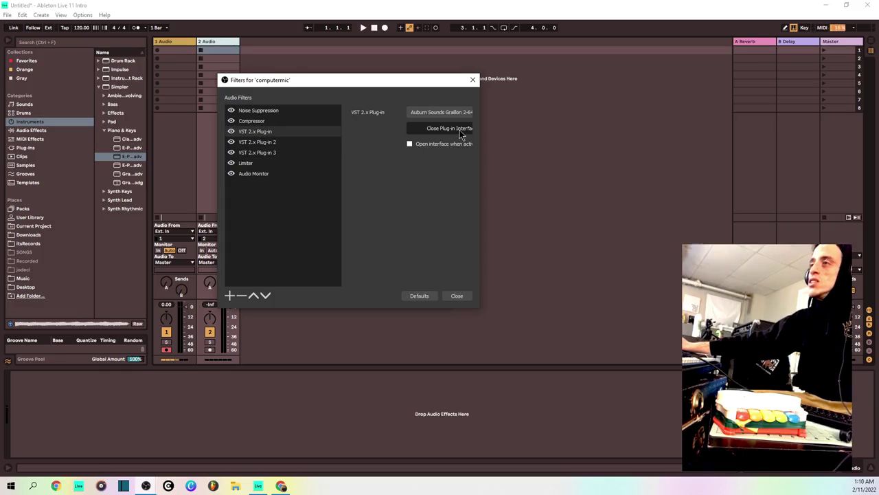
left_click(430, 129)
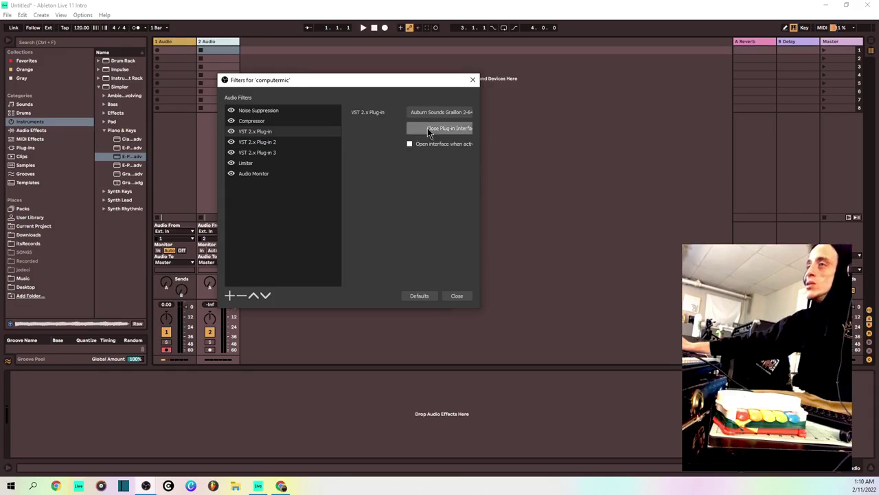
left_click(233, 142)
left_click(231, 141)
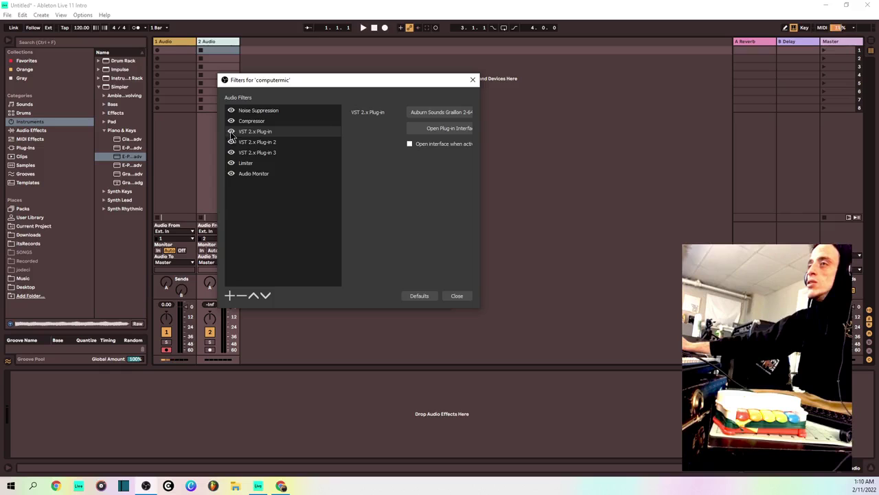
left_click(420, 129)
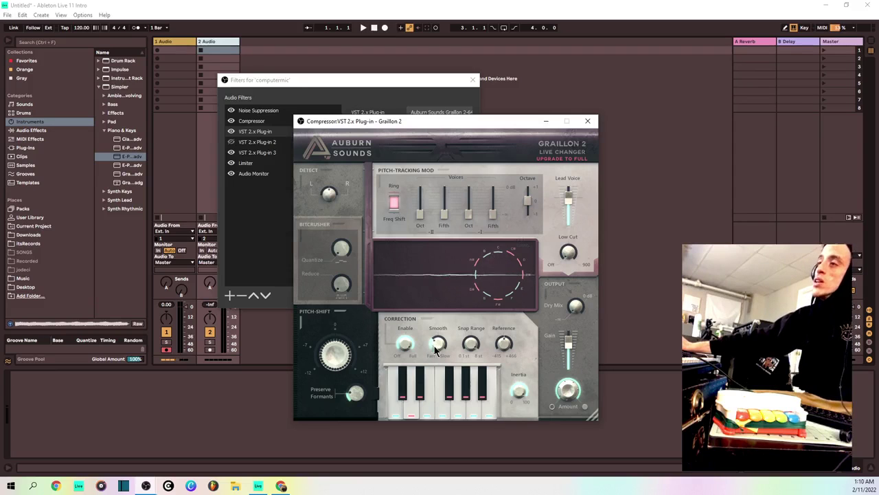
Adjust the Smooth, Inertia and Snap Range controls of the pitch correction in Graillon 2.
left_click_drag(440, 350, 437, 320)
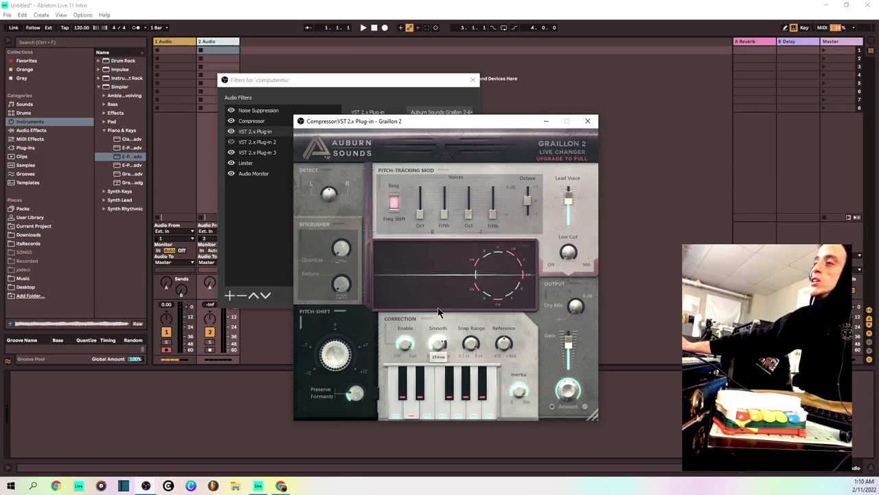
left_click_drag(522, 391, 526, 467)
left_click_drag(474, 351, 470, 374)
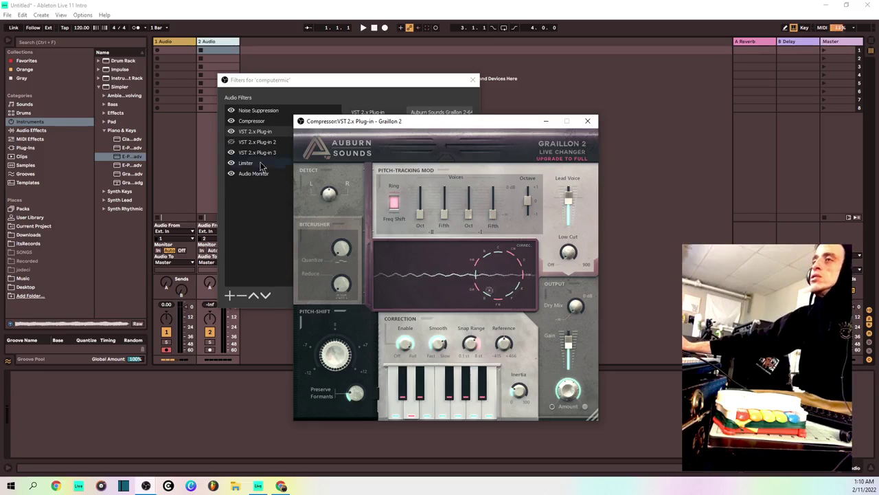
Disable the VST 2.x Plug-in and VST 2.x Plug-in 2 filters, keeping VST 2.x Plug-in 3 and Audio Monitor on.
left_click(237, 144)
left_click(235, 146)
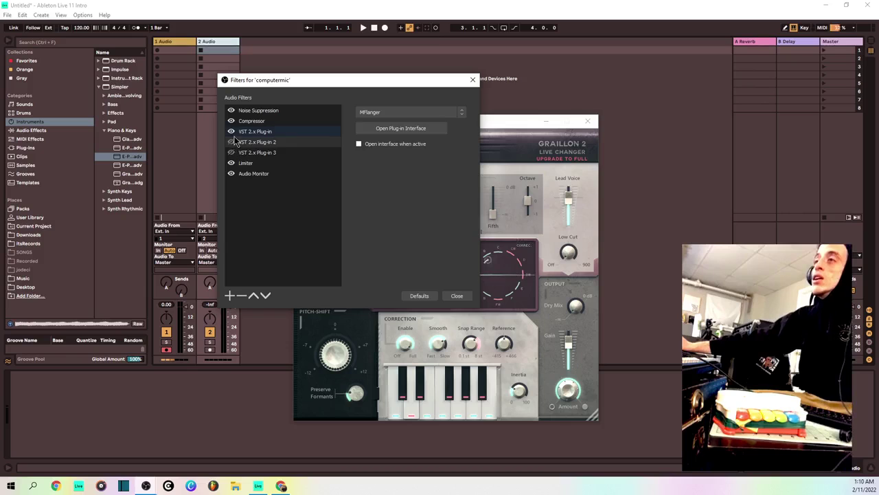
left_click(231, 175)
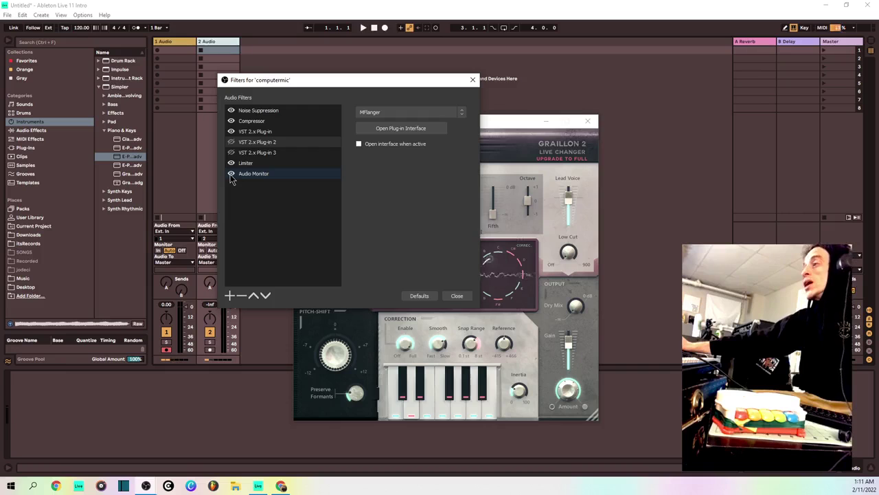
left_click(230, 174)
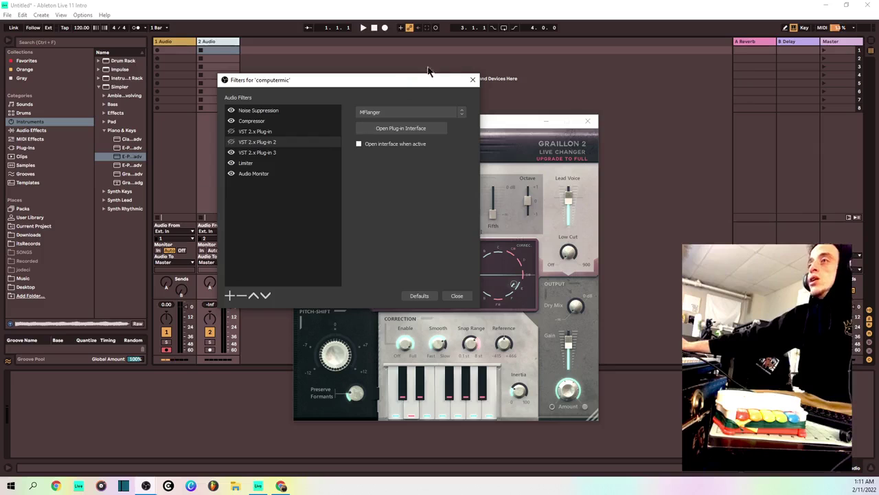
Close the computermic filters and the Graillon 2 interface, and move the Sources window out of the way.
left_click(474, 83)
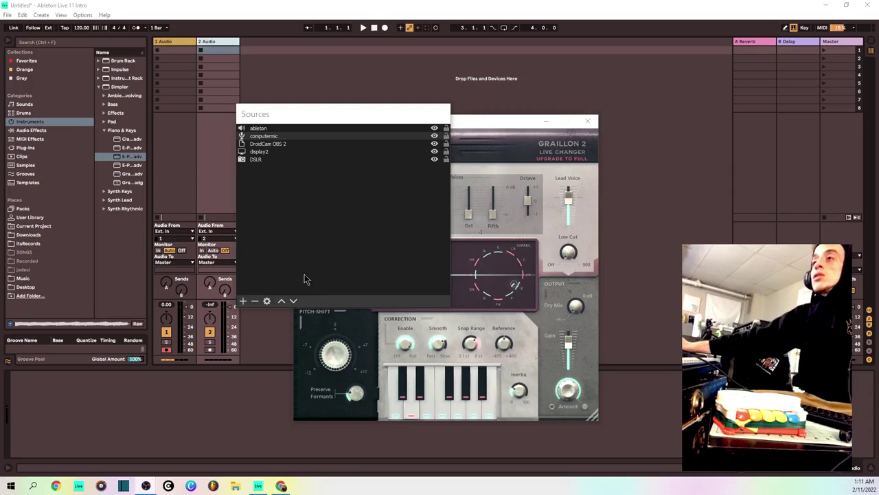
left_click_drag(360, 122, 824, 261)
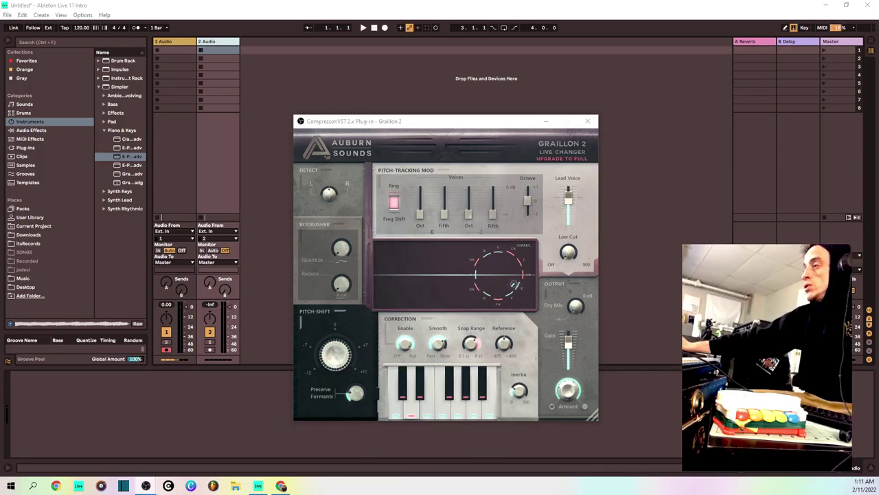
left_click(588, 122)
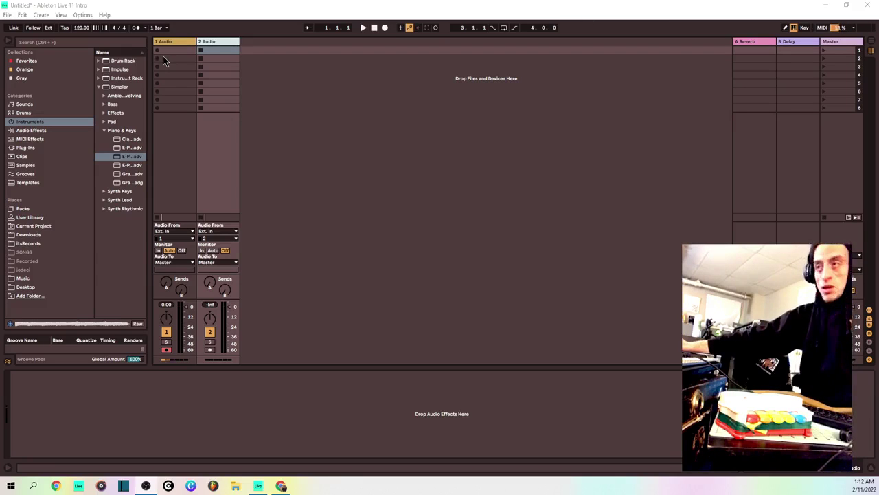
Delete the 2 Audio track and switch Ableton Live to the Arrangement View.
right_click(234, 42)
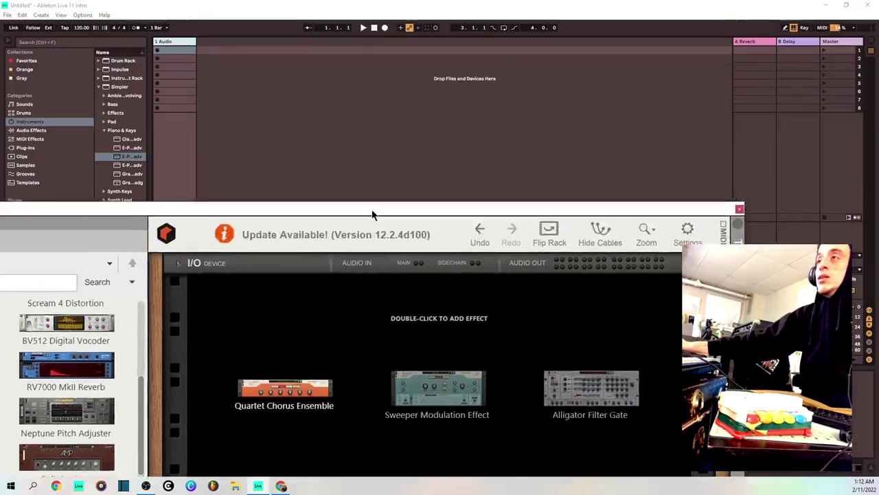
left_click_drag(372, 215, 220, 367)
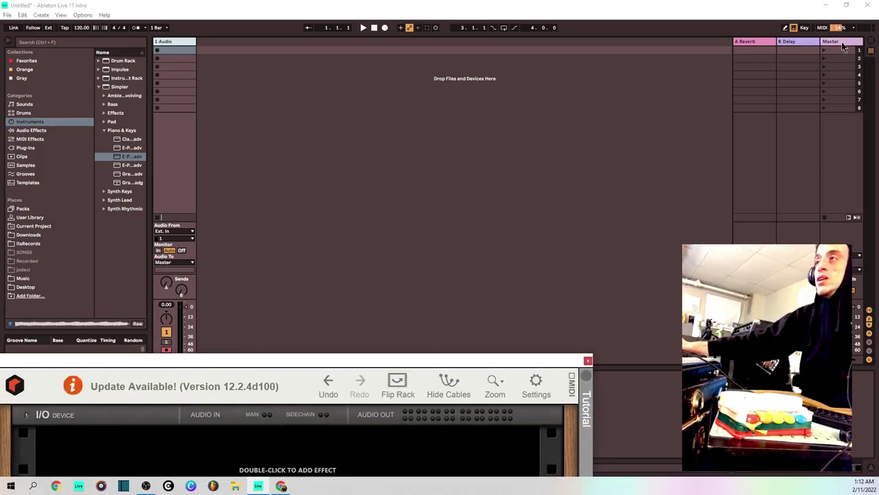
left_click(871, 42)
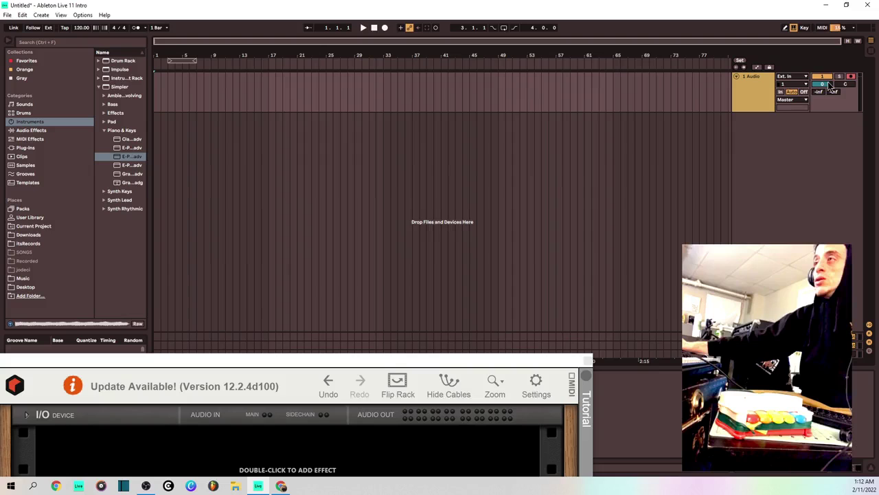
Increase the height of the remaining audio track and rename it toyPianoSAmples.
left_click(766, 110)
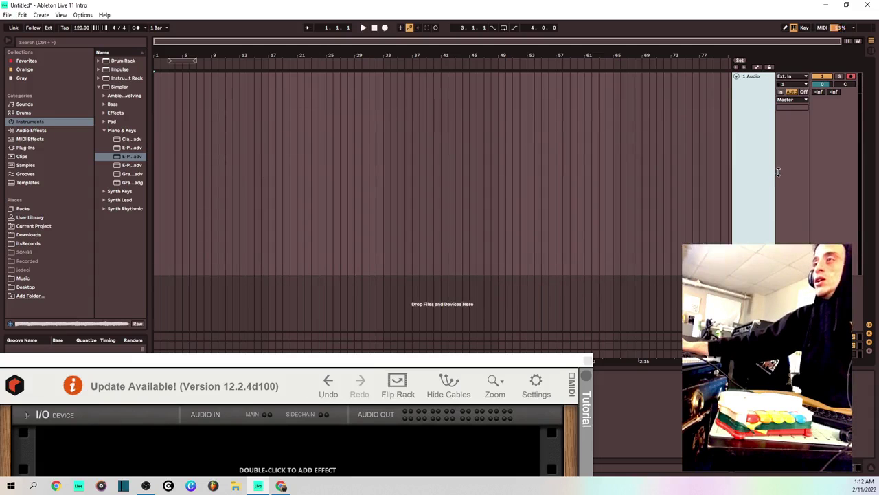
right_click(739, 92)
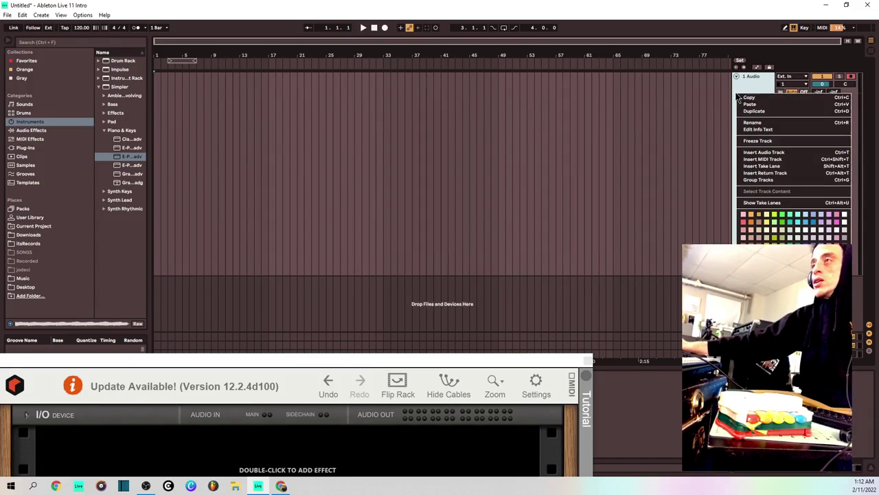
left_click(753, 132)
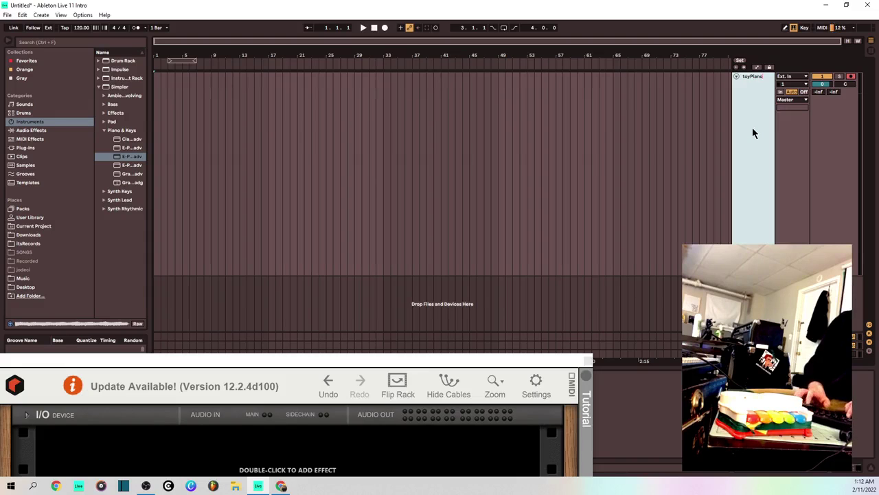
type("Samples")
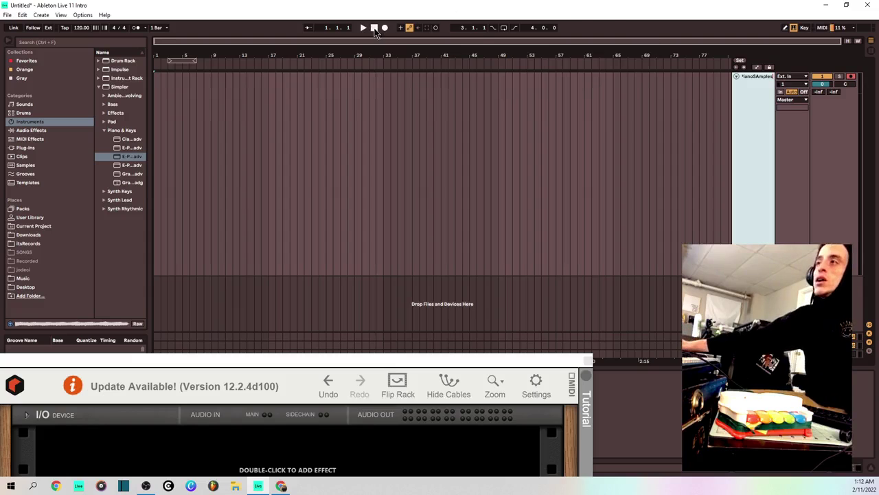
left_click(374, 28)
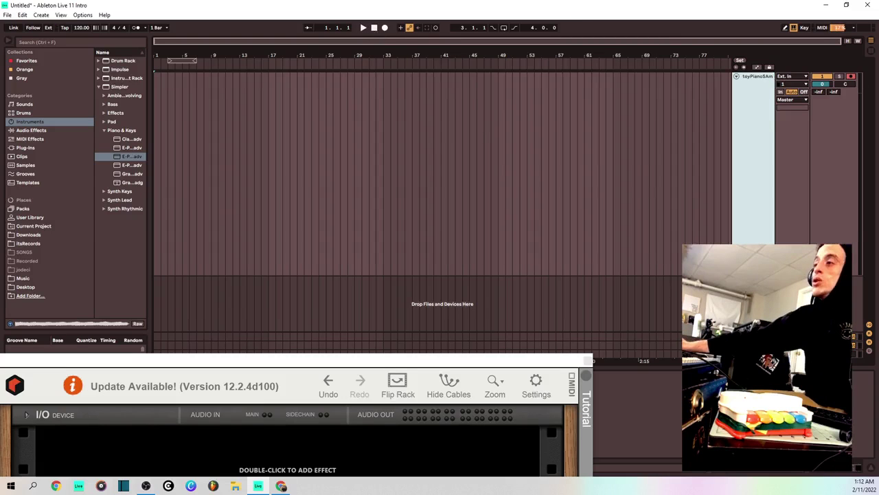
Move the Reason rack window out of the way and record about 16 bars of toy piano notes onto the audio track.
left_click_drag(528, 363, 878, 387)
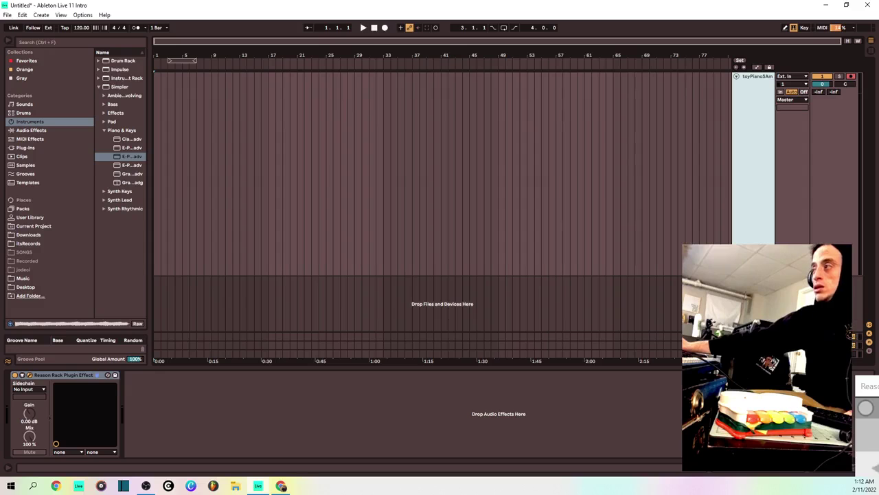
left_click(385, 28)
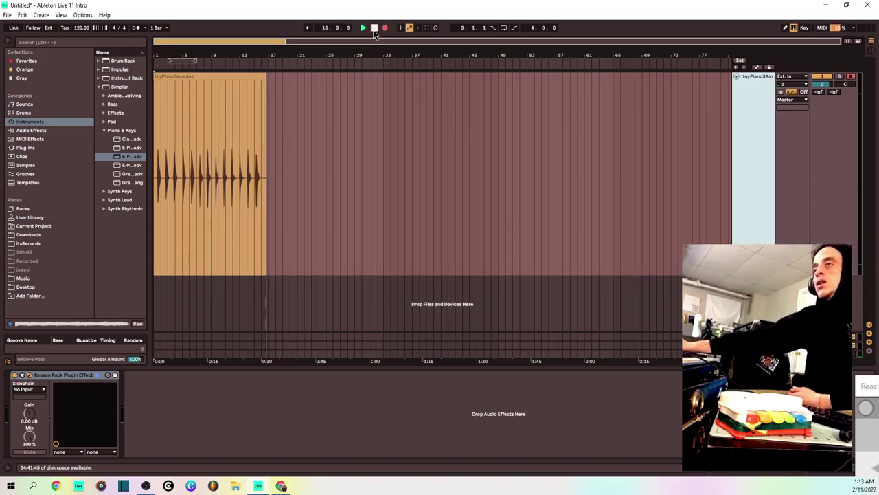
left_click(374, 28)
Play back the recorded toy piano clip from around bar 10 and inspect its waveform.
left_click(216, 66)
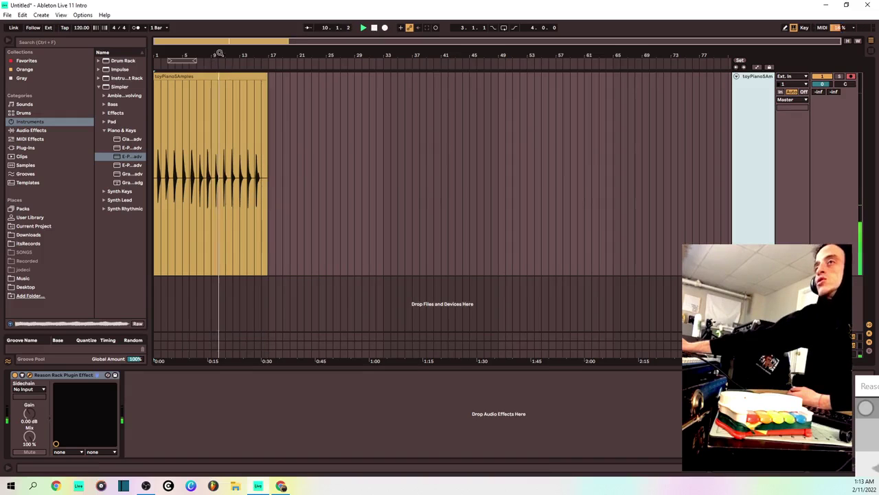
left_click_drag(219, 55, 259, 54)
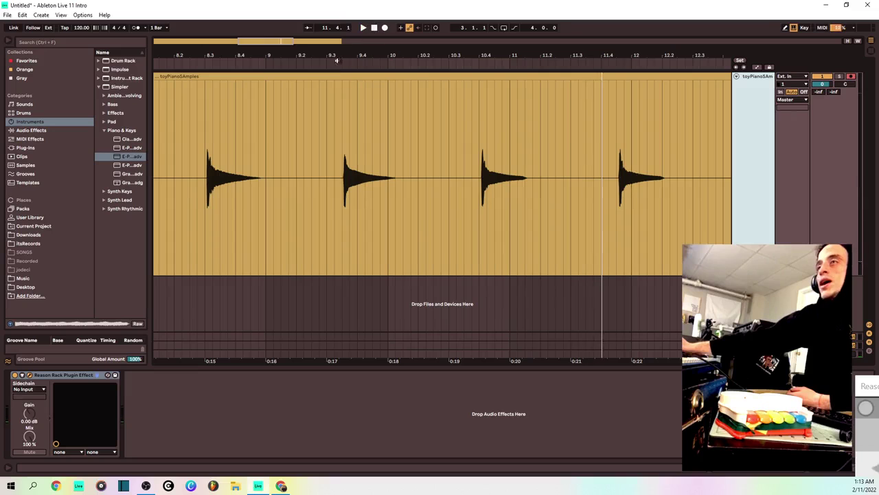
key("minus")
key("minus")
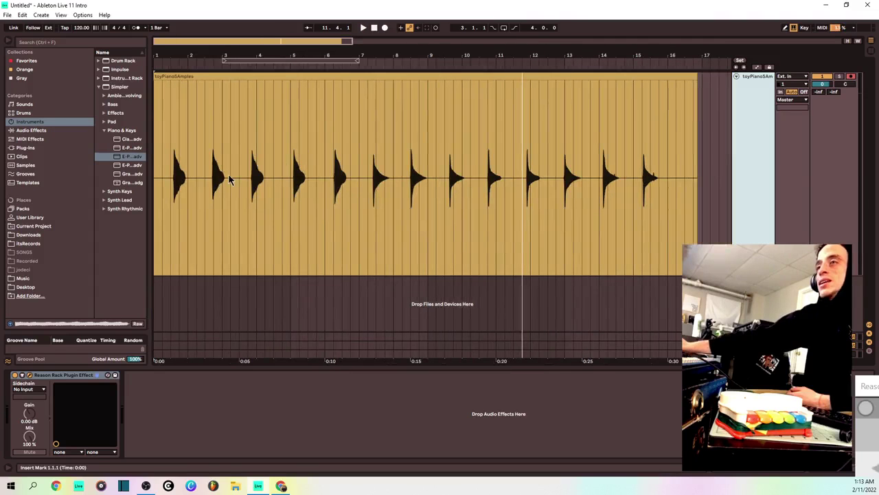
Split the first piano note into its own clip, from its attack at 1.3.2 to 2.1.1.
left_click(170, 197)
left_click(173, 193)
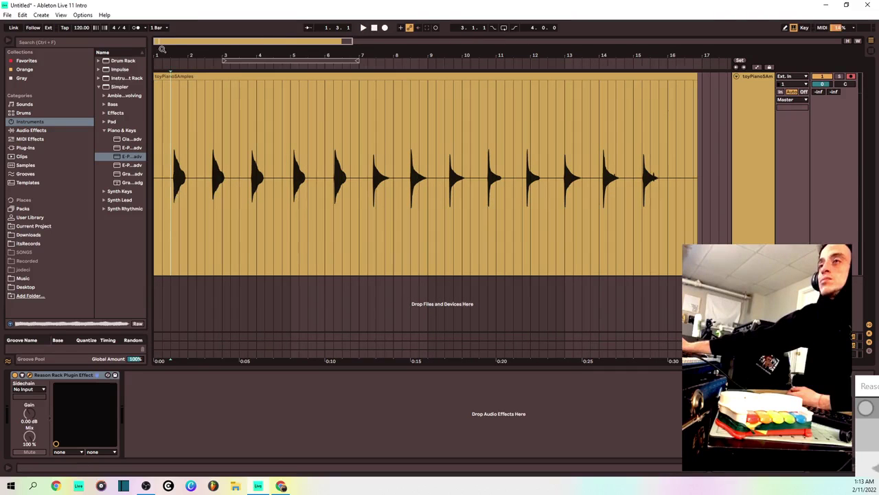
key("plus")
key("plus")
key("plus")
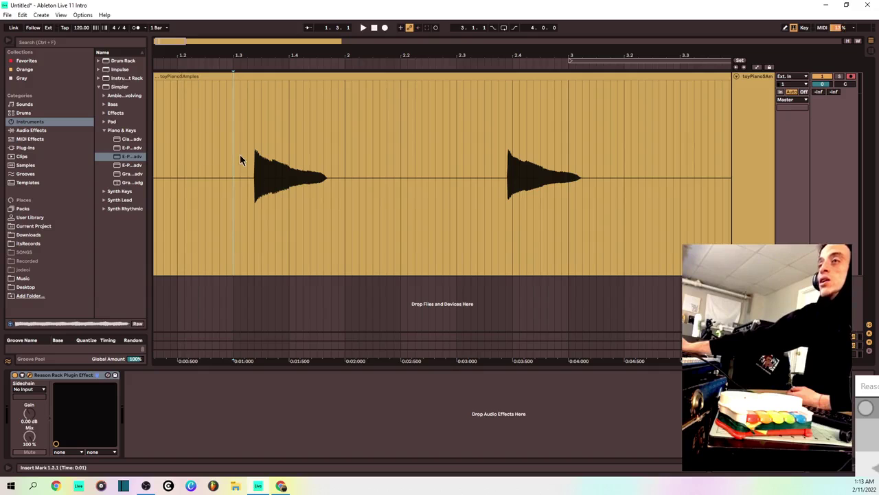
left_click_drag(248, 159, 343, 179)
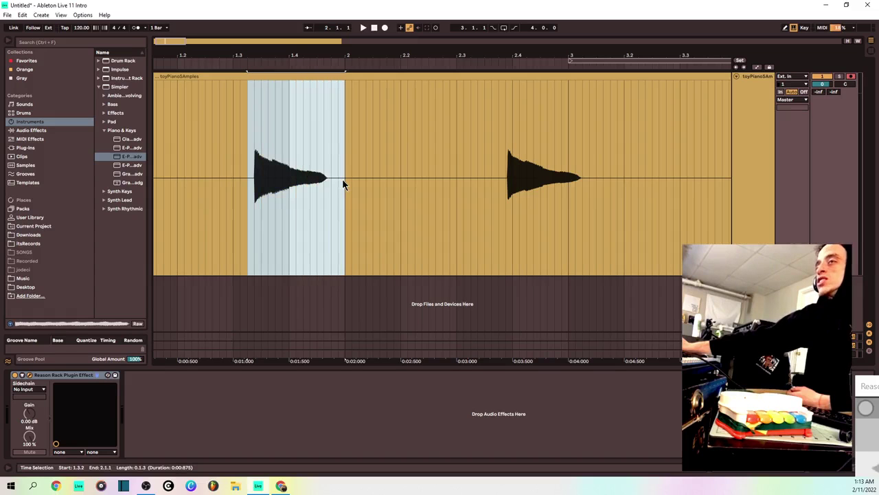
left_click(249, 210)
left_click(253, 213)
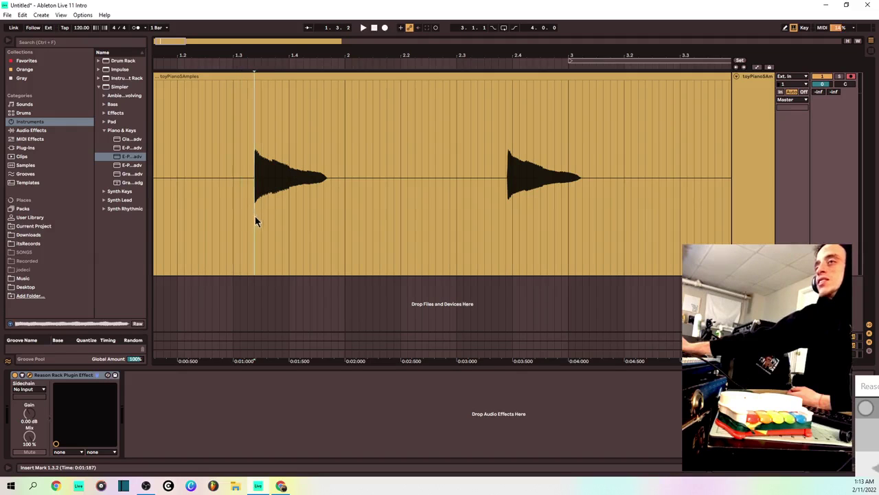
mouse_move(255, 221)
left_mouse_down()
mouse_move(340, 222)
mouse_move(387, 206)
mouse_move(339, 215)
left_mouse_up()
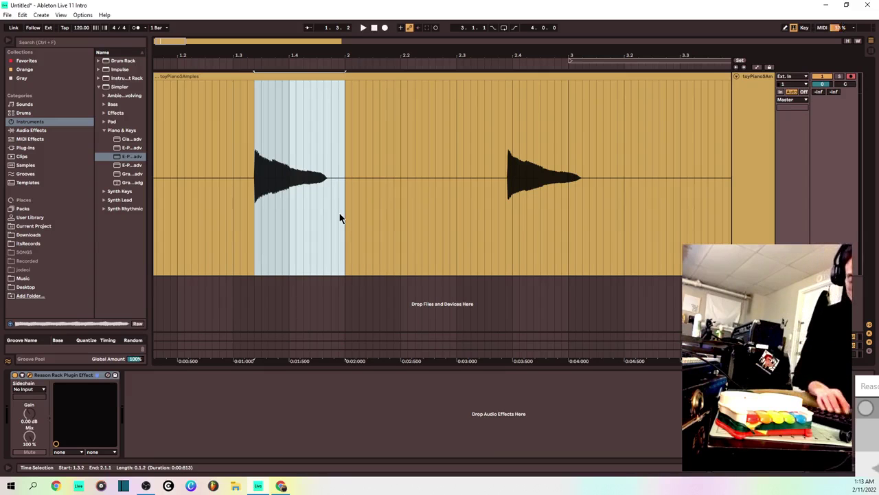
key("ctrl+e")
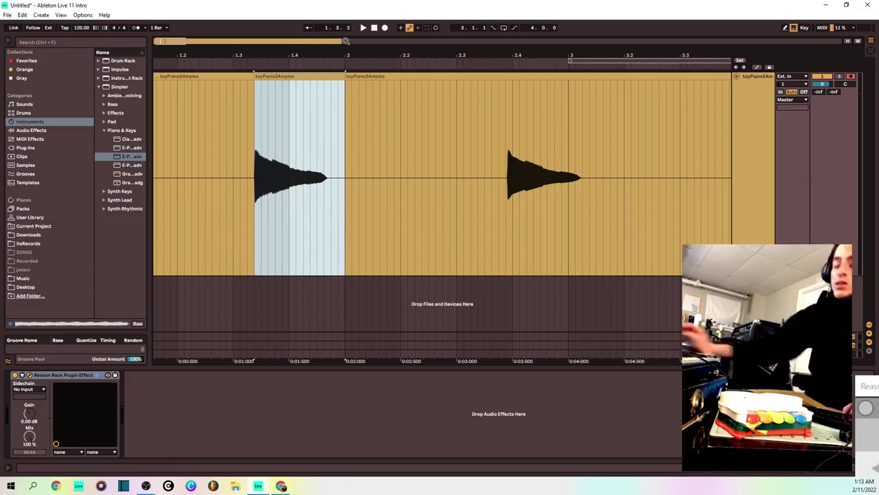
Rename the first note's clip toyPianoSAmplesDO.
key("ctrl+r")
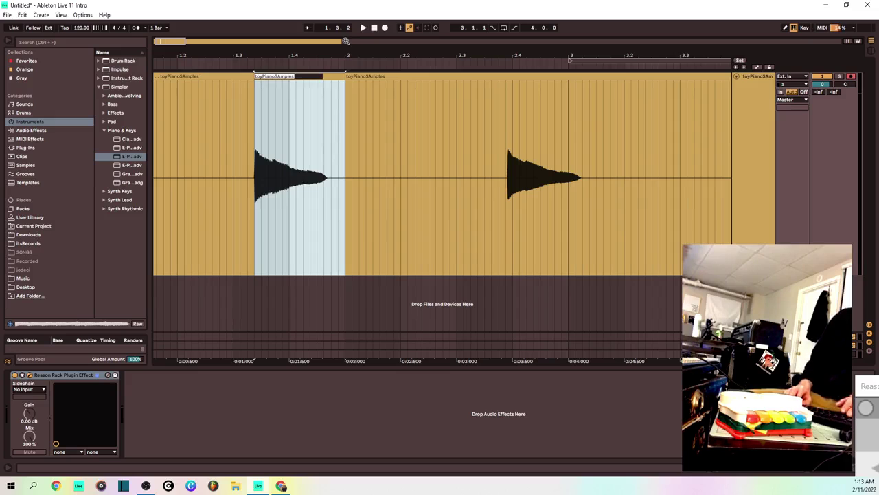
key("End")
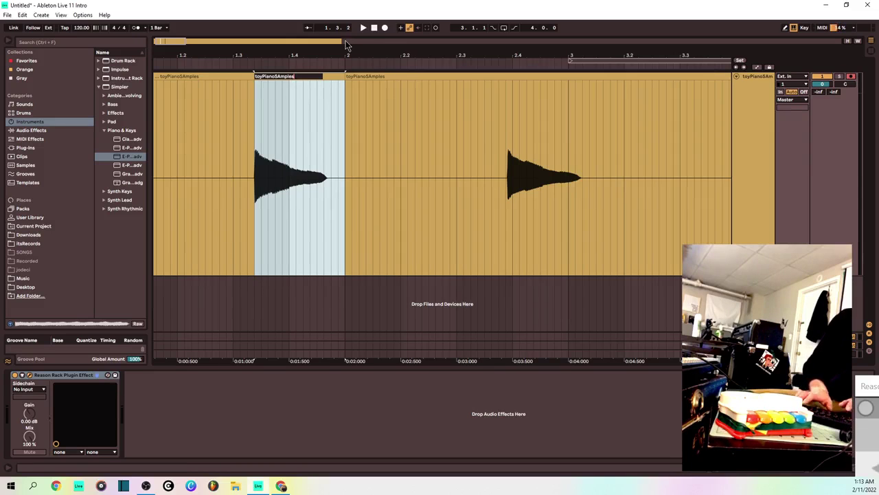
type("DO")
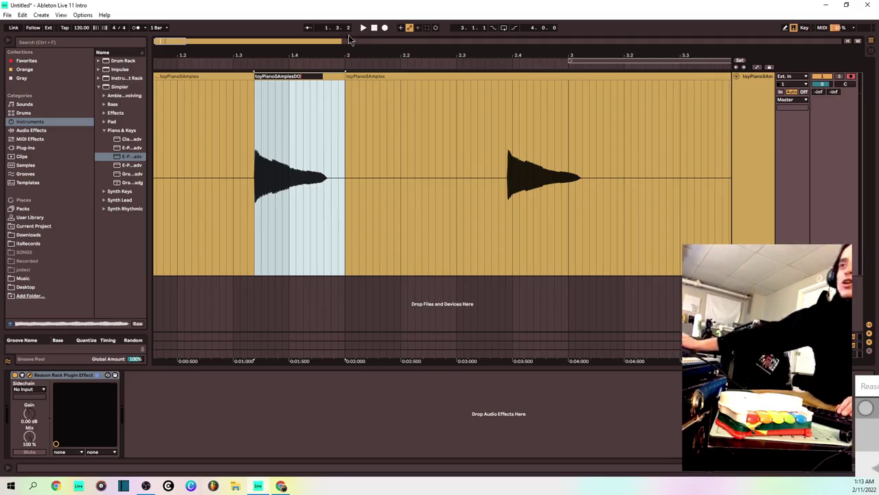
Split the second piano note into its own clip, from 2.3.4 to 3.1.2.
left_click(508, 170)
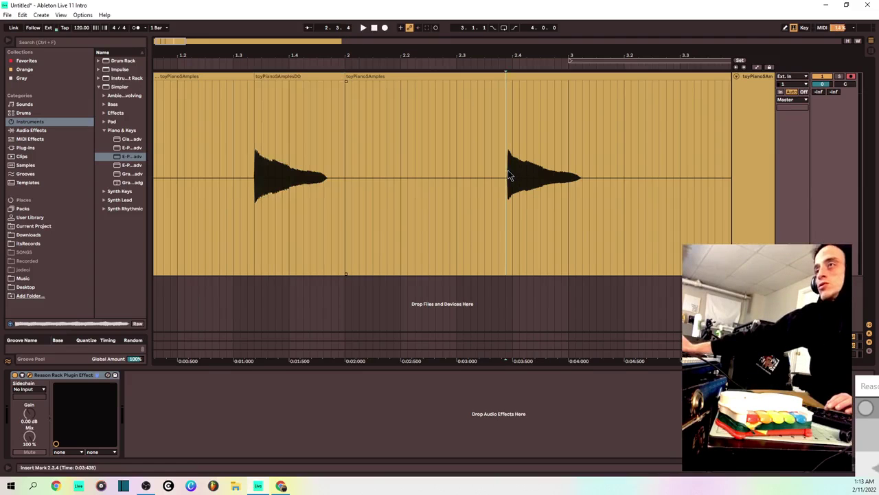
left_click_drag(507, 170, 588, 182)
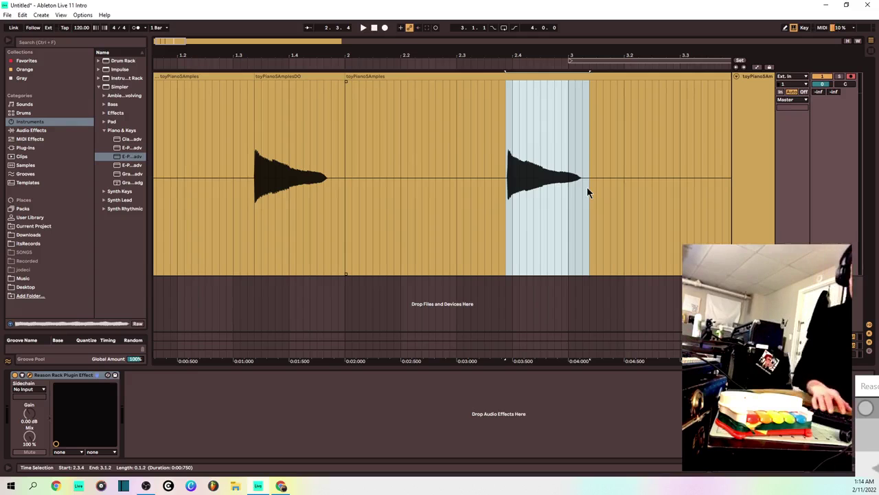
key("ctrl+e")
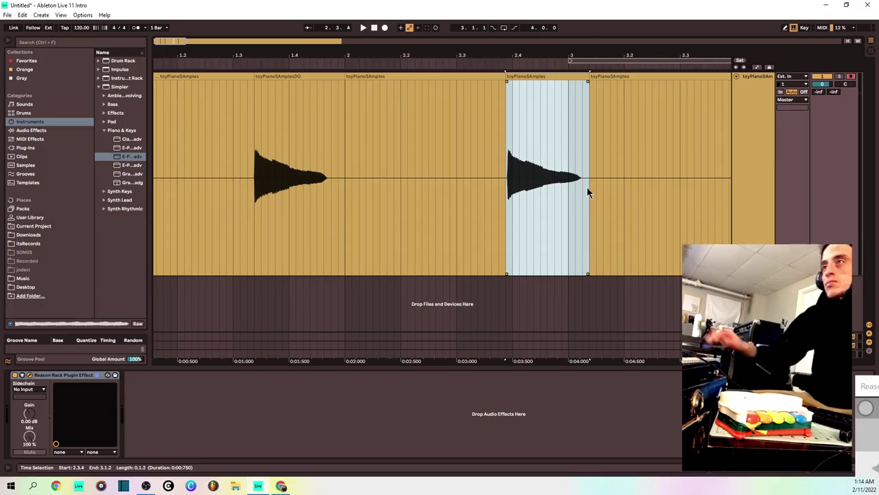
Rename the second note's clip toyPianoSAmplesRE.
right_click(549, 78)
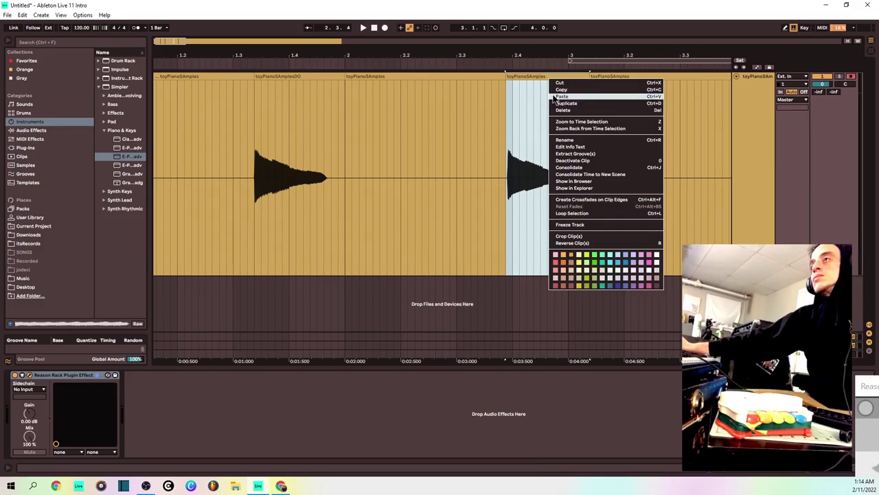
left_click(567, 140)
key("Right")
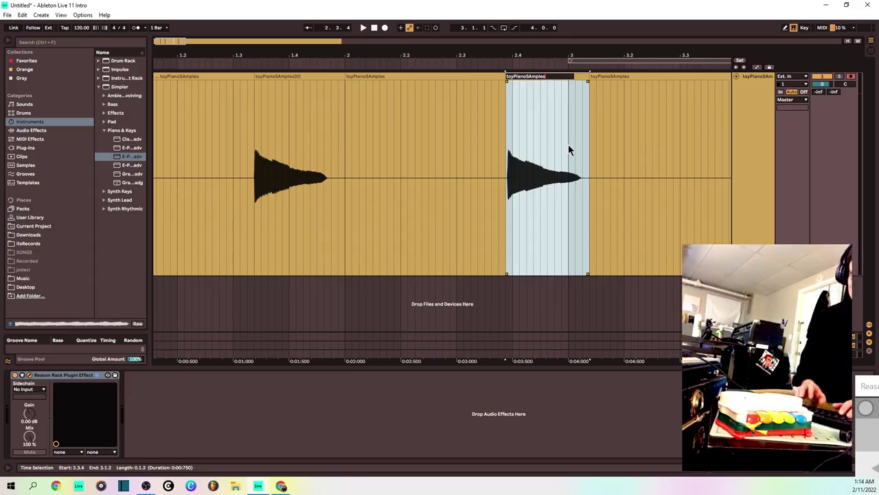
type("R")
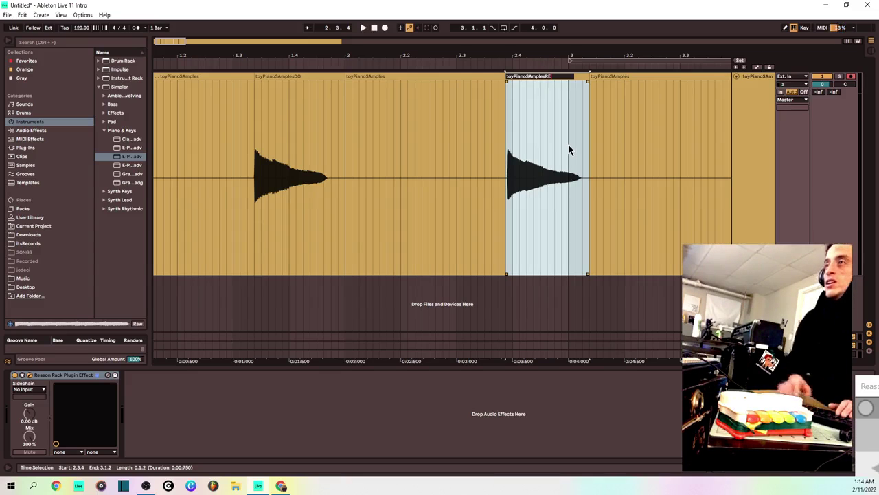
type("E")
left_click(604, 186)
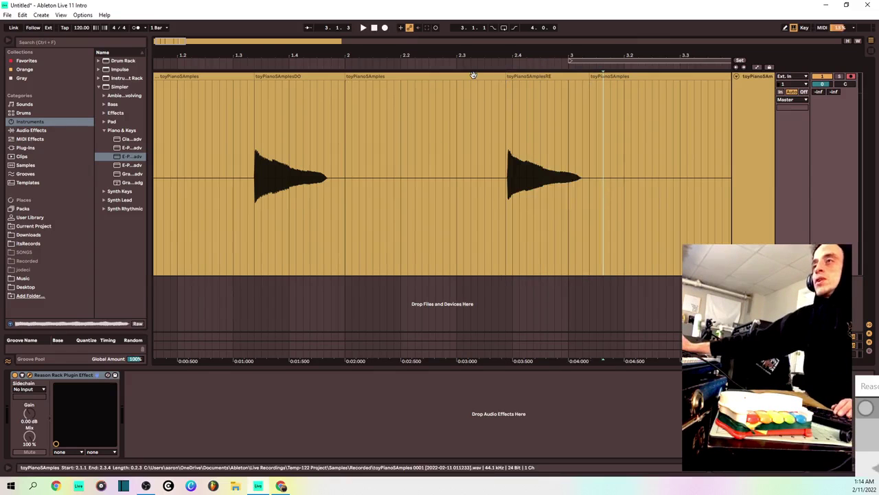
Delete the silent sections between the DO and RE clips and between the RE clip and the third note.
left_click(474, 74)
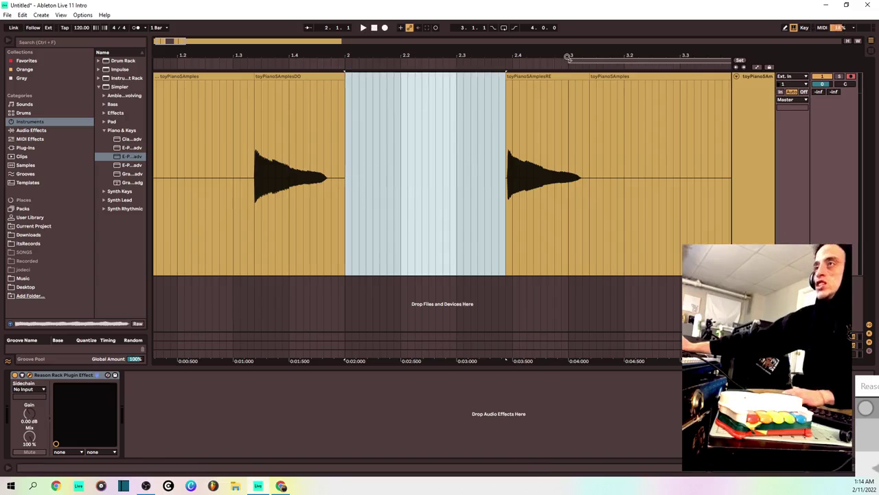
left_click_drag(570, 56, 235, 59)
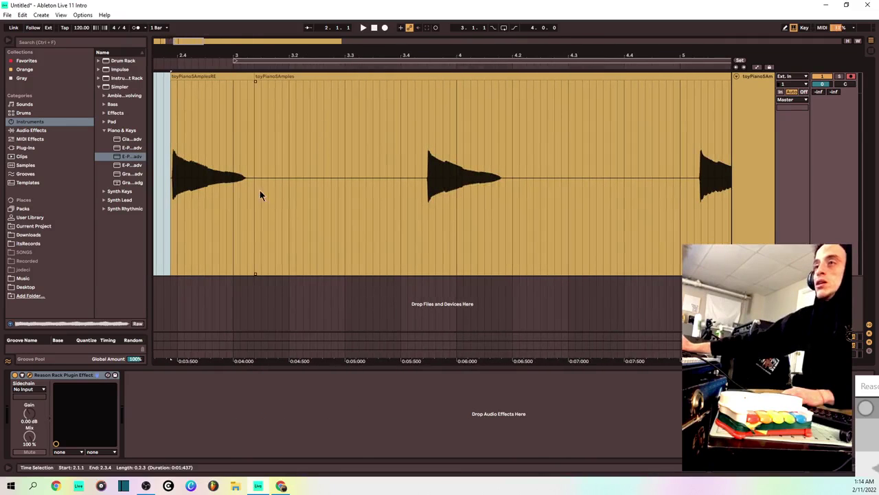
left_click_drag(250, 187, 427, 185)
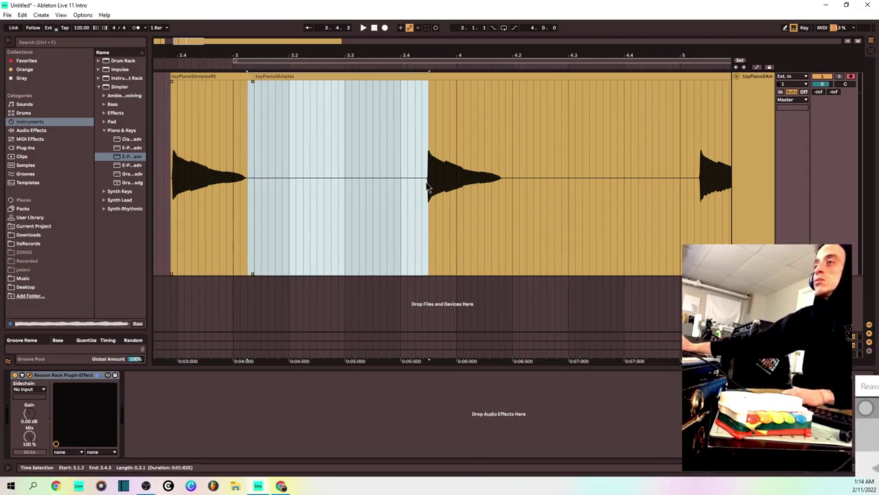
key("Delete")
left_click(394, 201)
Play the clip starting at the third note and rename it toyPianoSAmplesMI.
left_click_drag(429, 57, 334, 79)
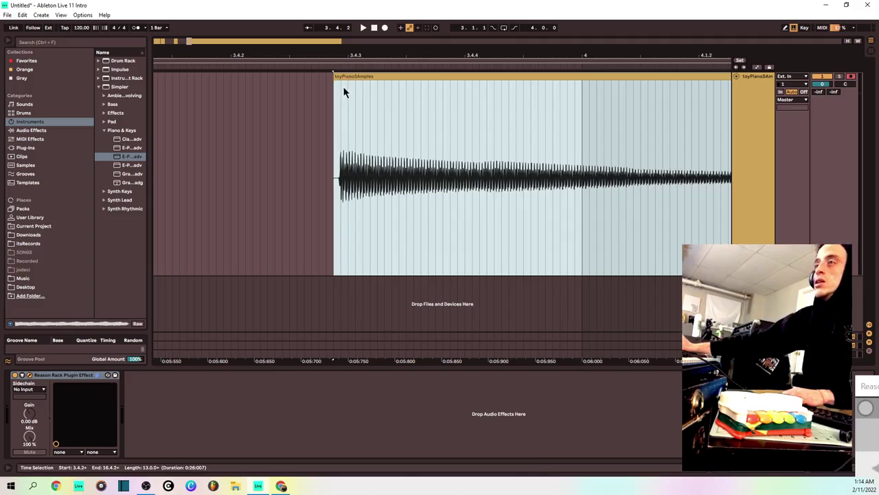
key("space")
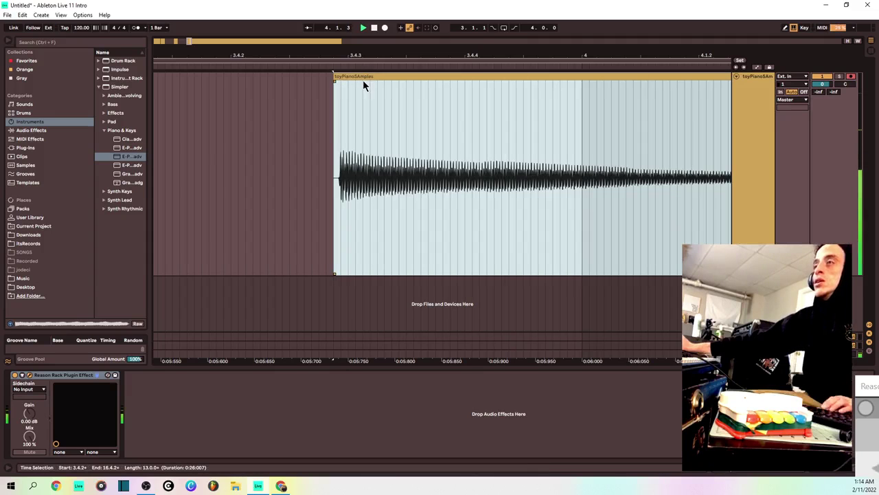
right_click(394, 77)
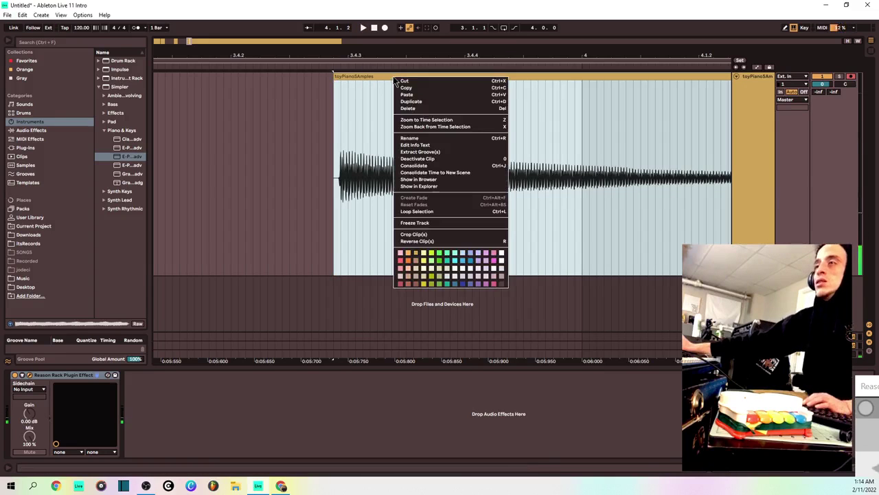
left_click(455, 141)
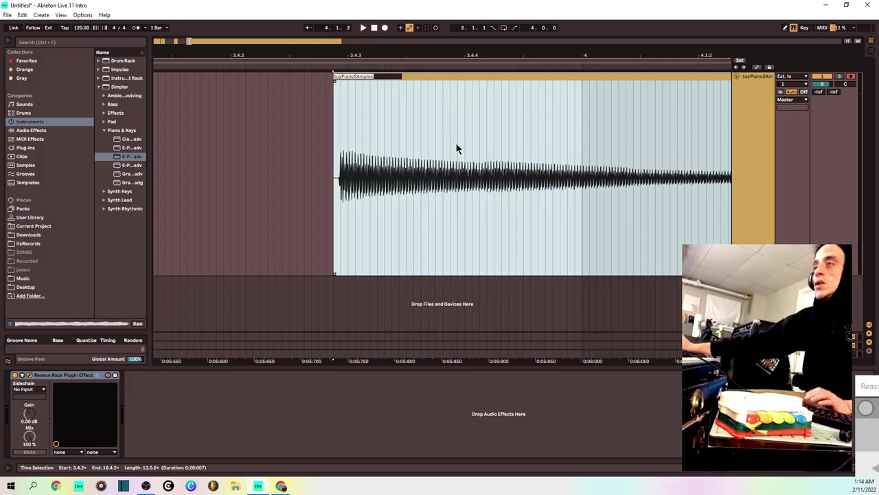
key("Right")
type("M")
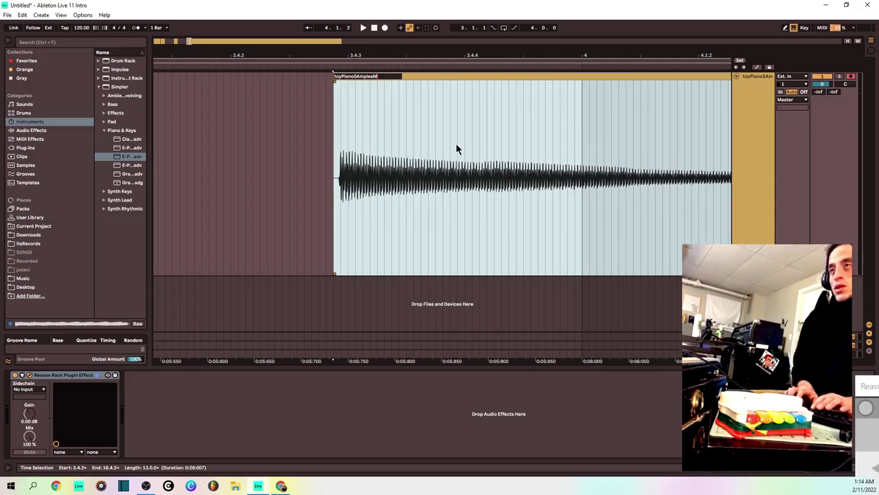
type("I")
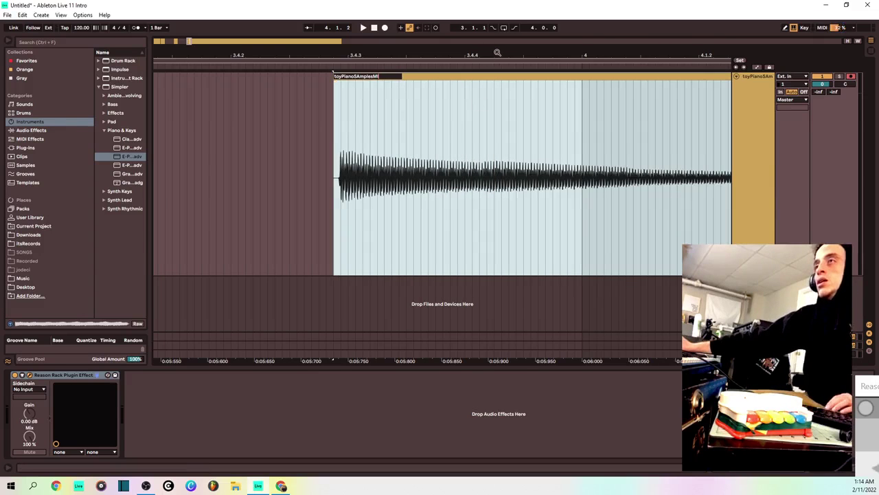
Delete the silence between the third and fourth notes, from 4.1.4 to 5.1.2.
left_click_drag(497, 52, 196, 53)
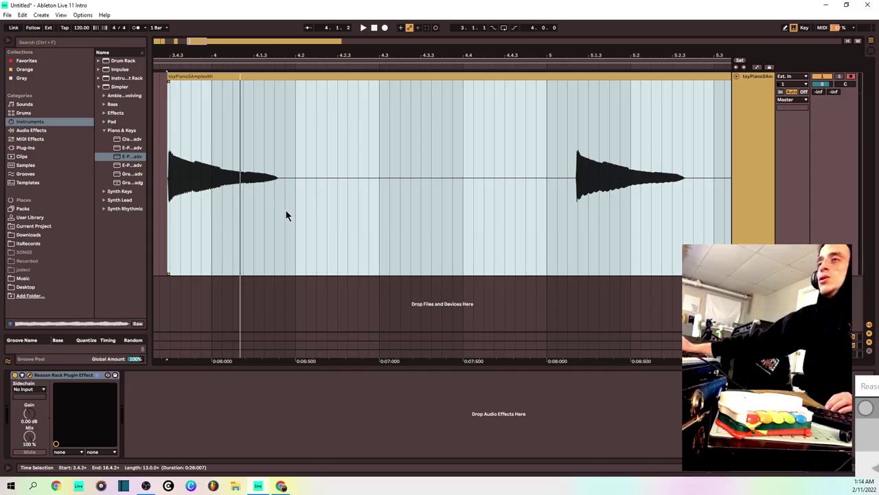
left_click_drag(287, 215, 570, 217)
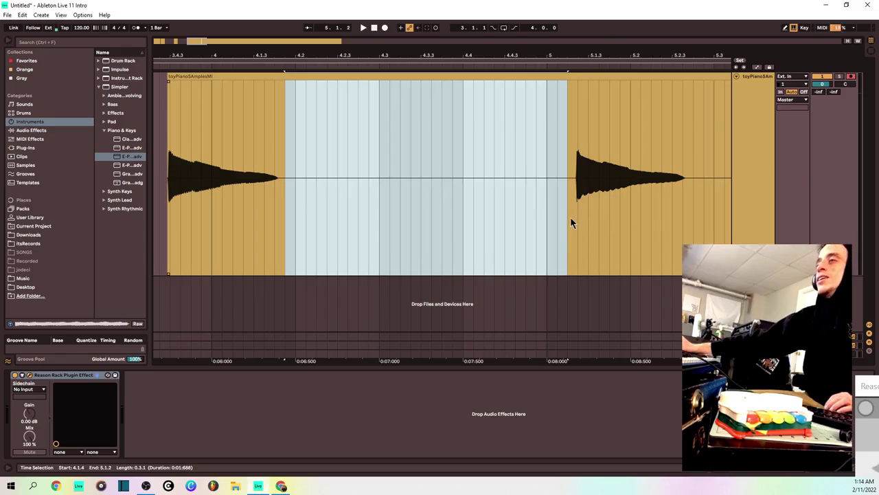
key("Delete")
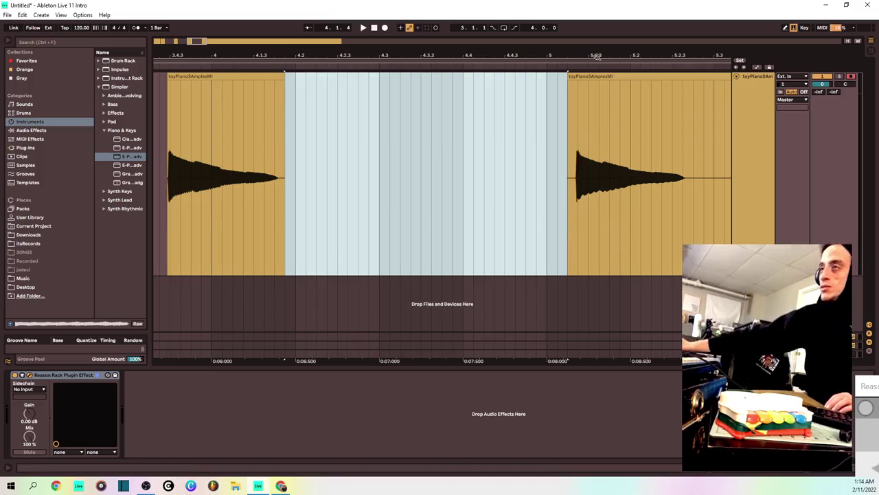
Delete the silence at the start of the fourth note's clip, right up to the attack just before 5.1.3.
left_click_drag(597, 53, 589, 60)
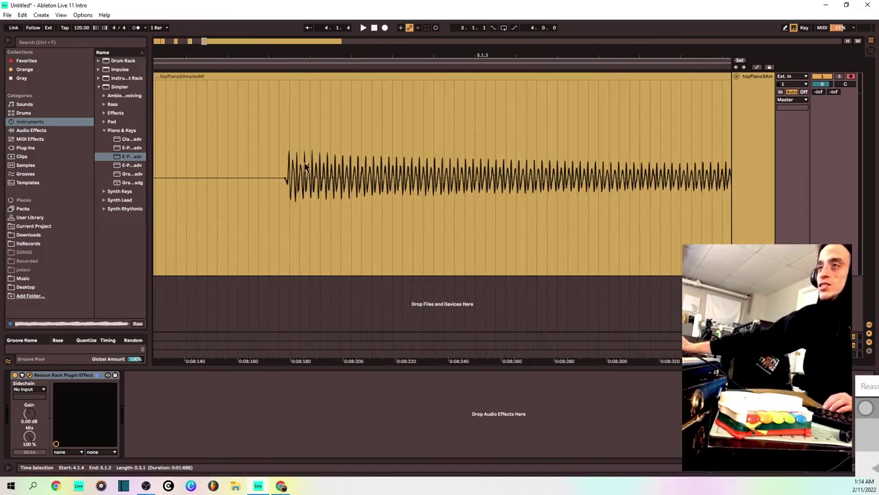
left_click_drag(275, 176, 101, 176)
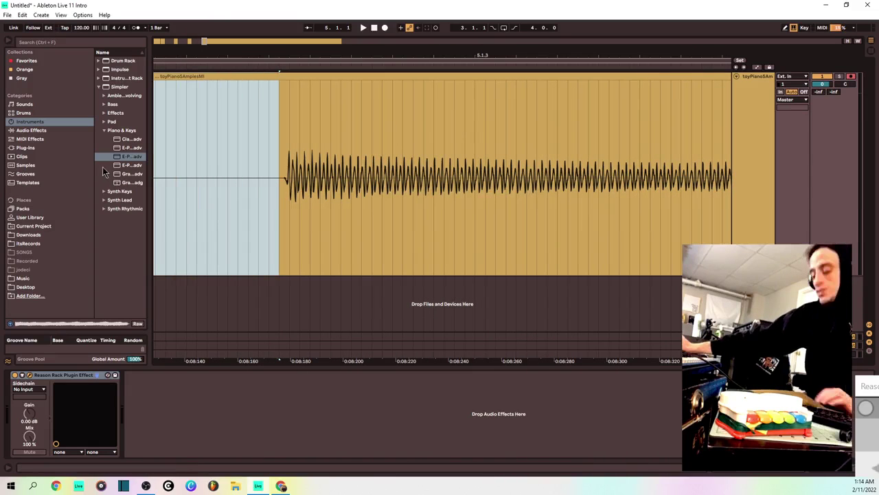
key("Delete")
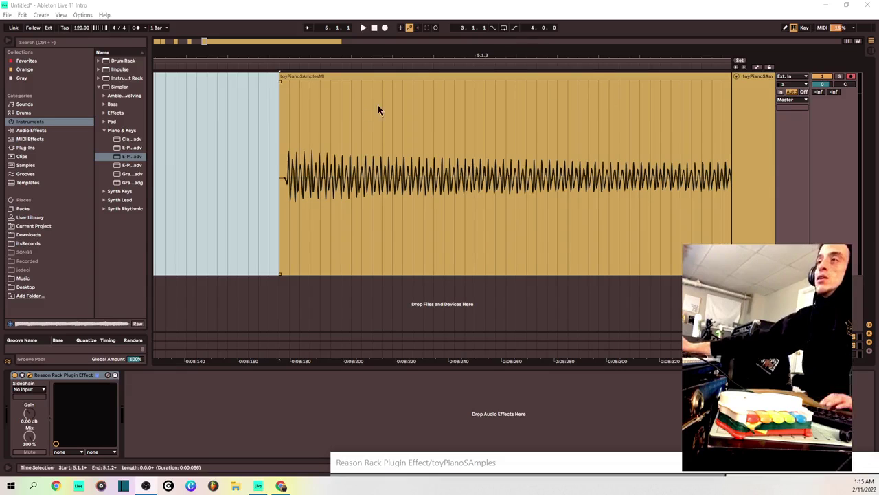
Rename the fourth note's clip toyPianoSAmplesMIFA and play it from its start.
left_click(320, 78)
right_click(322, 80)
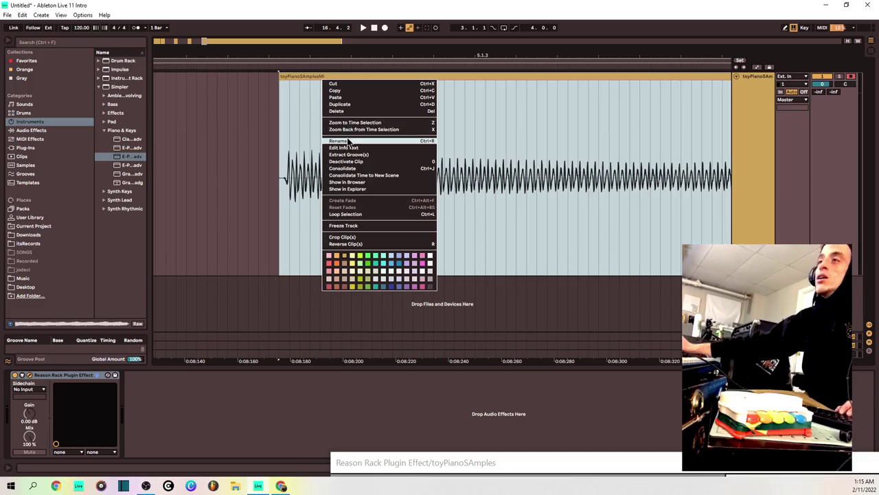
left_click(347, 139)
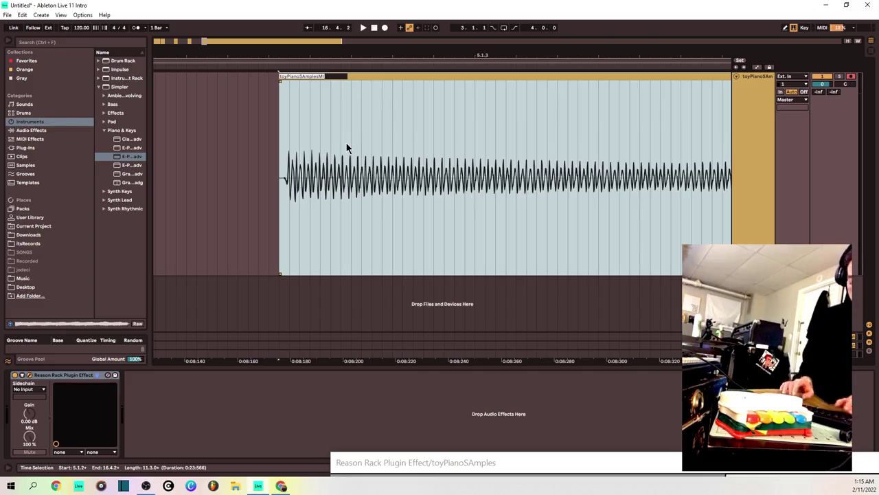
type("FA")
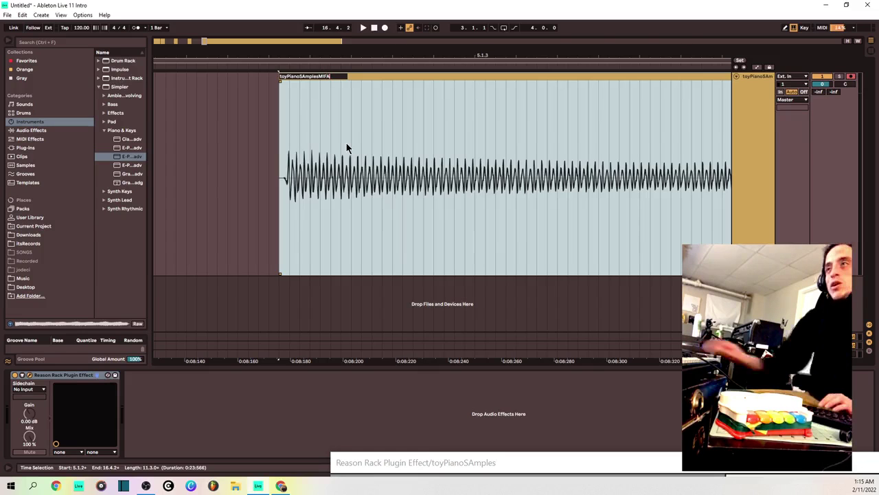
left_click(310, 141)
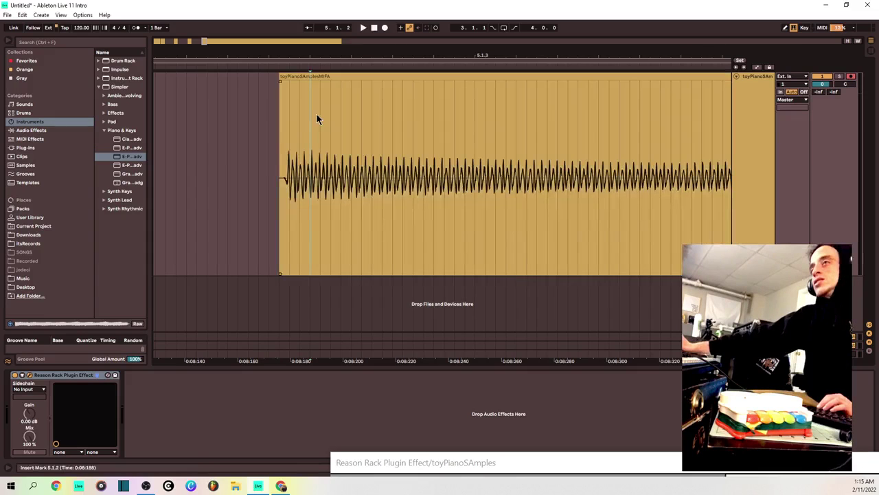
left_click(277, 139)
key("space")
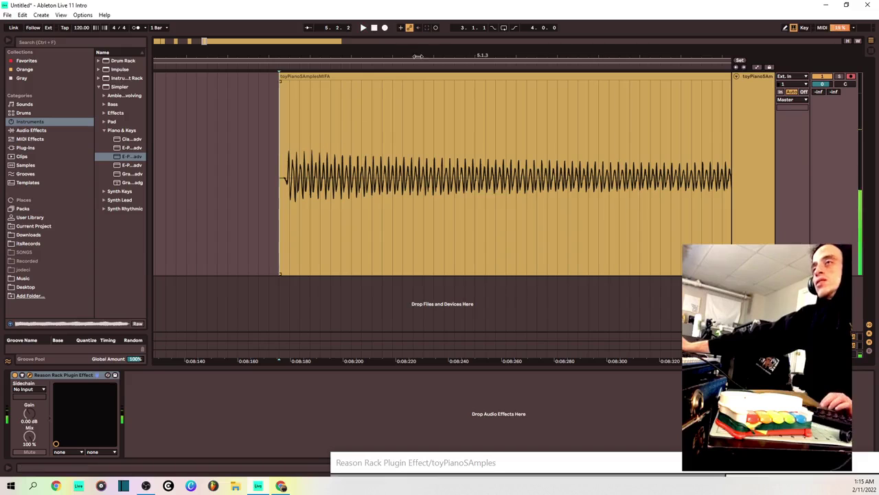
Split off and delete the silence after the fourth note, from 5.2.3 to 6.1.2.
left_click_drag(426, 55, 197, 51)
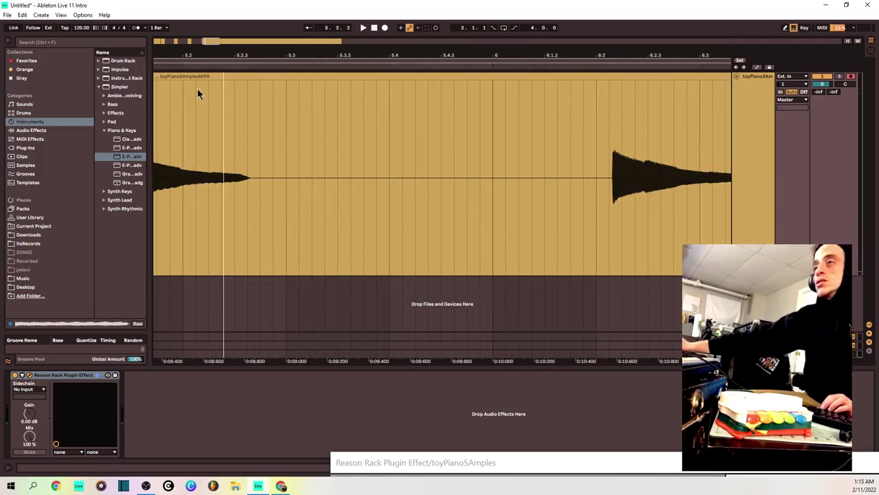
left_click_drag(249, 201, 521, 216)
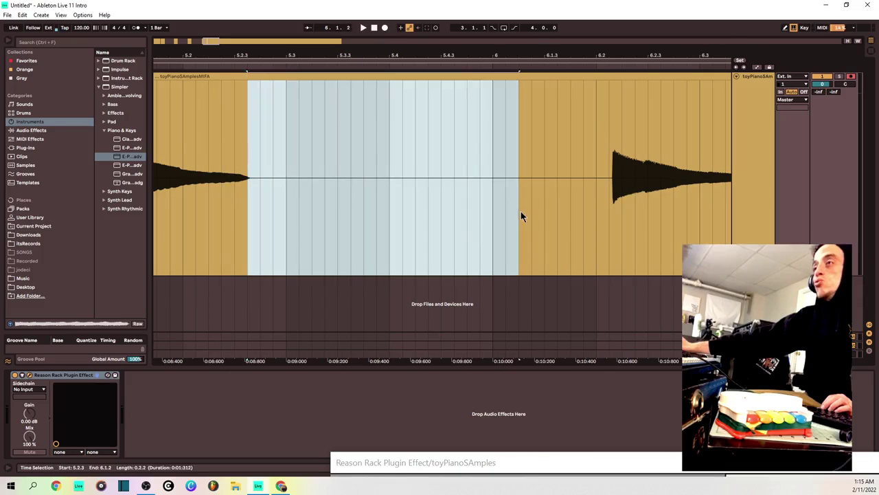
key("ctrl+e")
key("Delete")
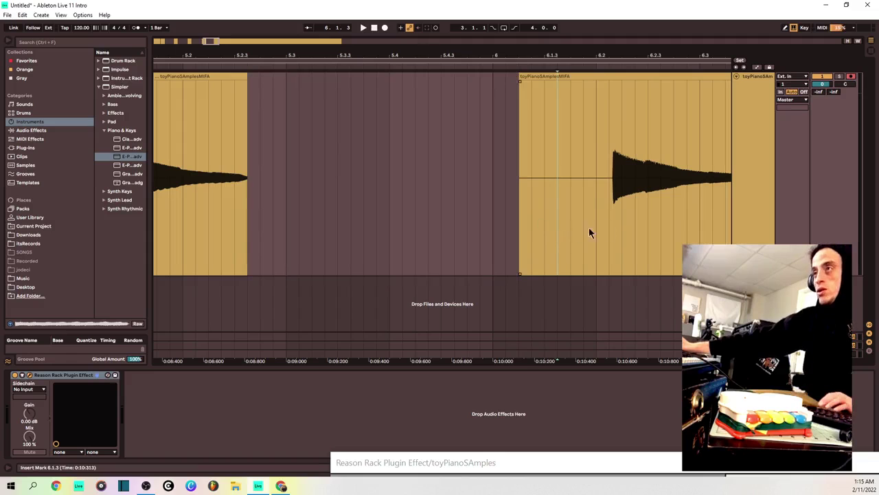
Delete the remaining silence before the fifth note, from 6.1.2 to 6.2.1.
left_click(618, 229)
left_click_drag(609, 231, 517, 245)
key("ctrl+e")
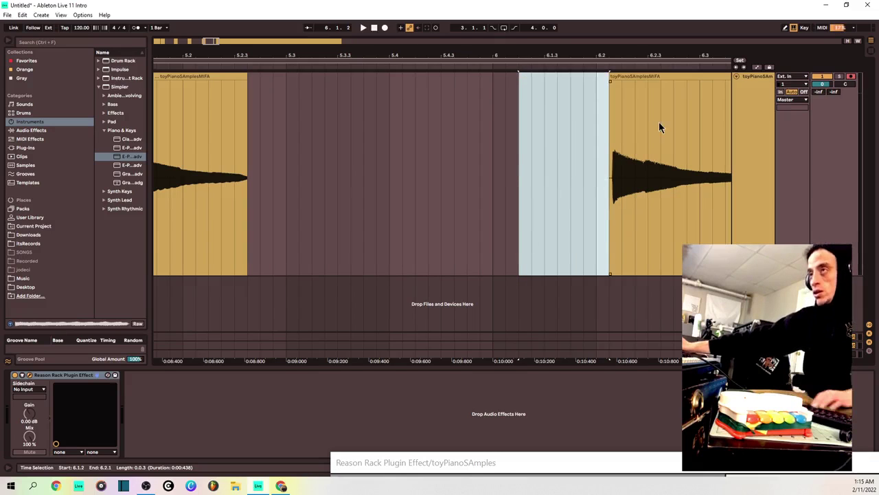
scroll(659, 122, "right", 5)
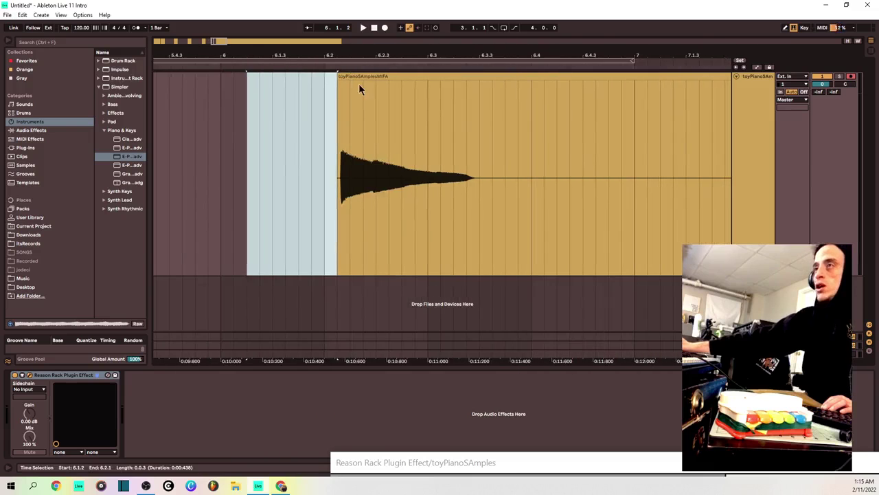
key("Delete")
Split the clip just after the fifth note fades out, at 6.3.3.
left_click(357, 75)
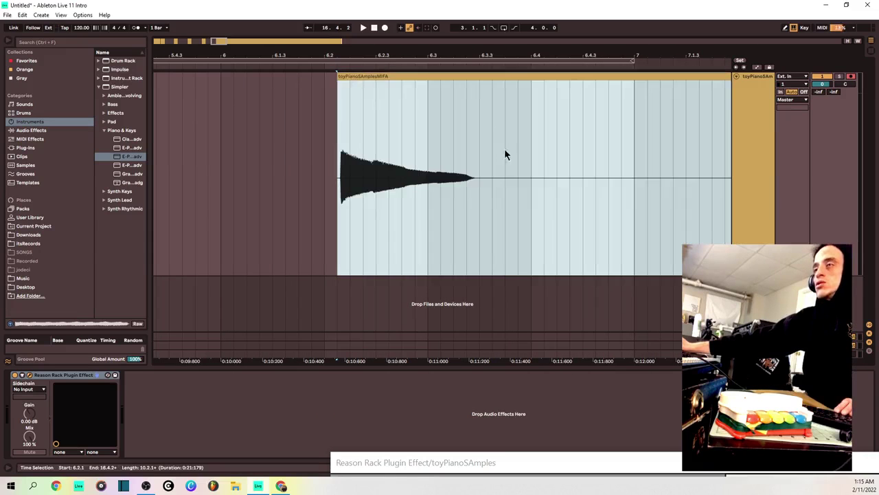
left_click(486, 182)
key("ctrl+e")
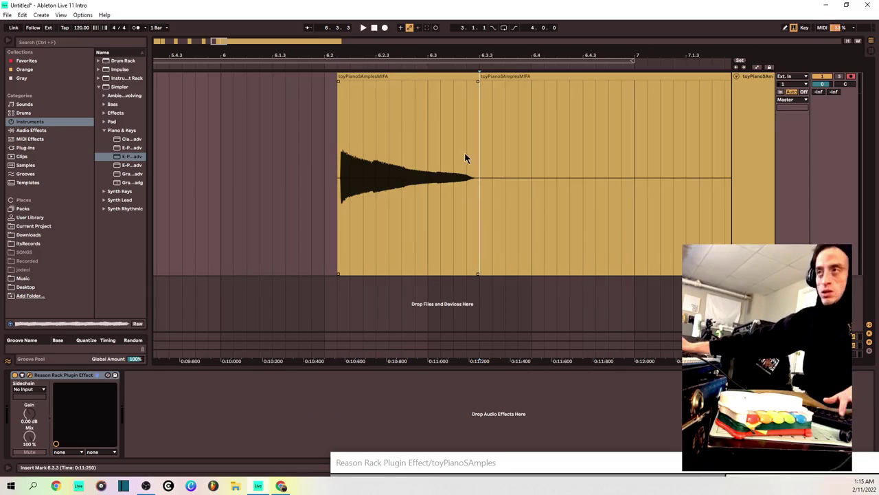
left_click(445, 77)
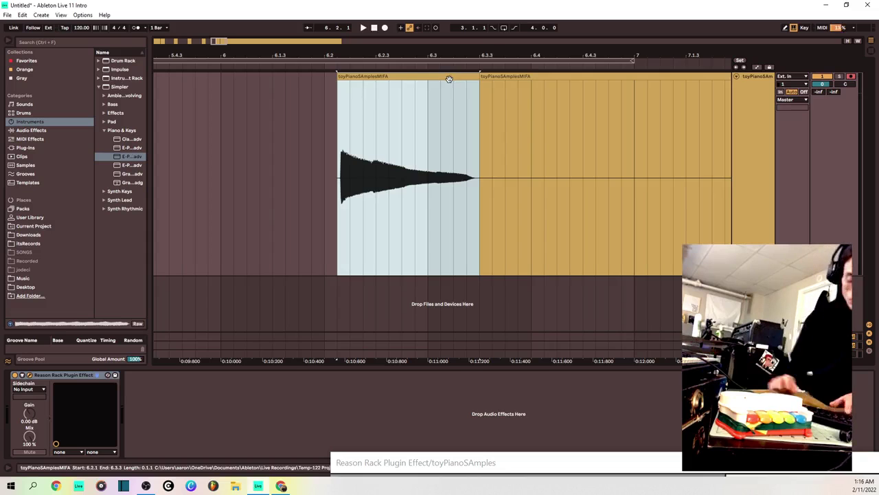
key("ctrl+r")
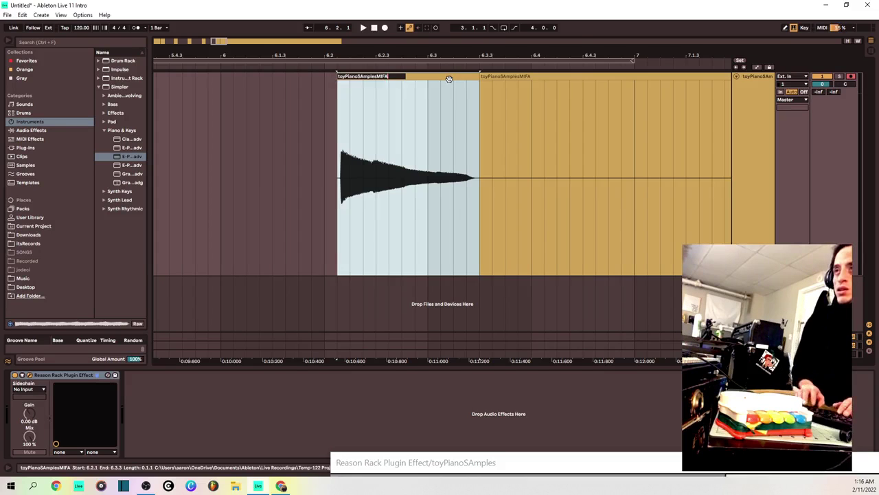
key("Return")
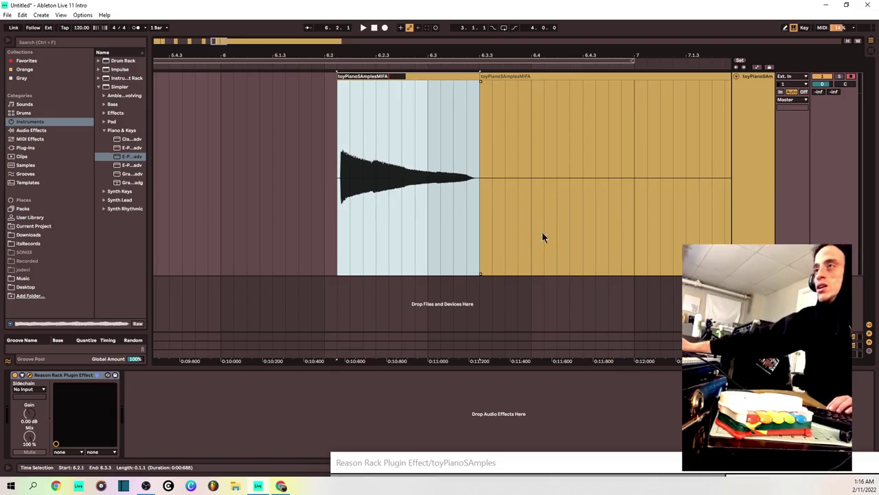
Play the fifth note from partway through its clip and check the waveform of the note that follows.
left_click(378, 151)
key("space")
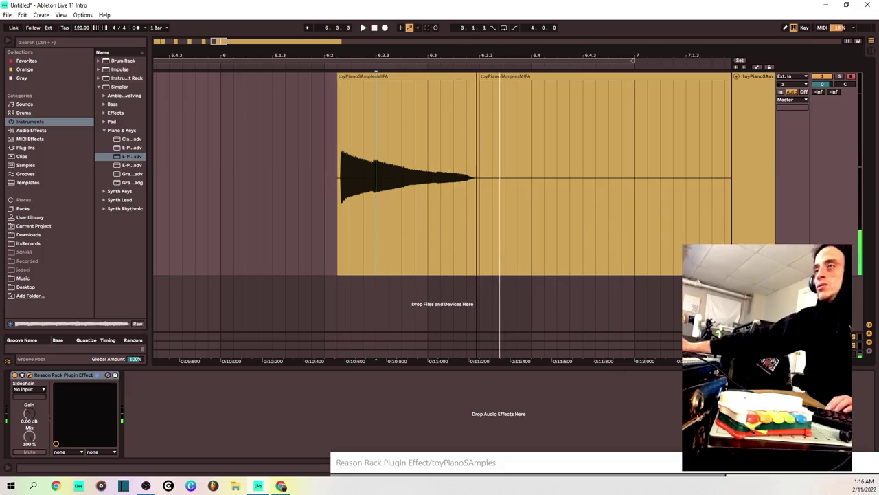
scroll(352, 107, "right", 5)
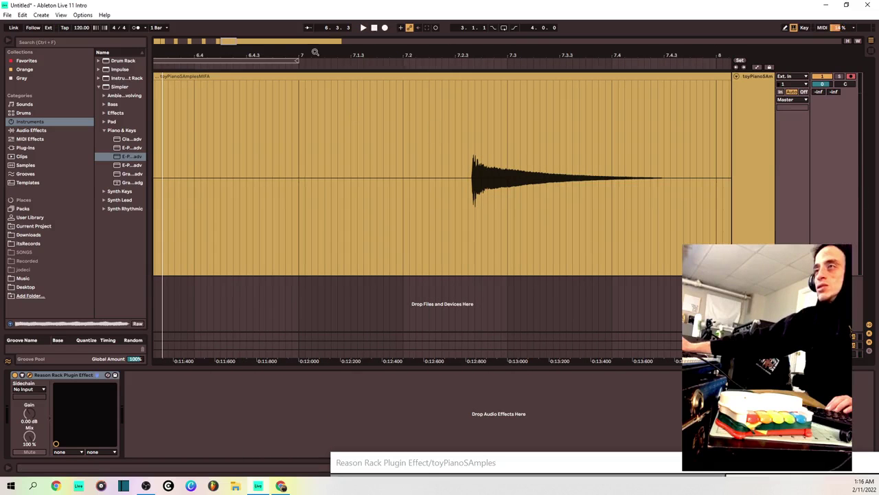
scroll(440, 129, "left", 3)
scroll(232, 137, "left", 5)
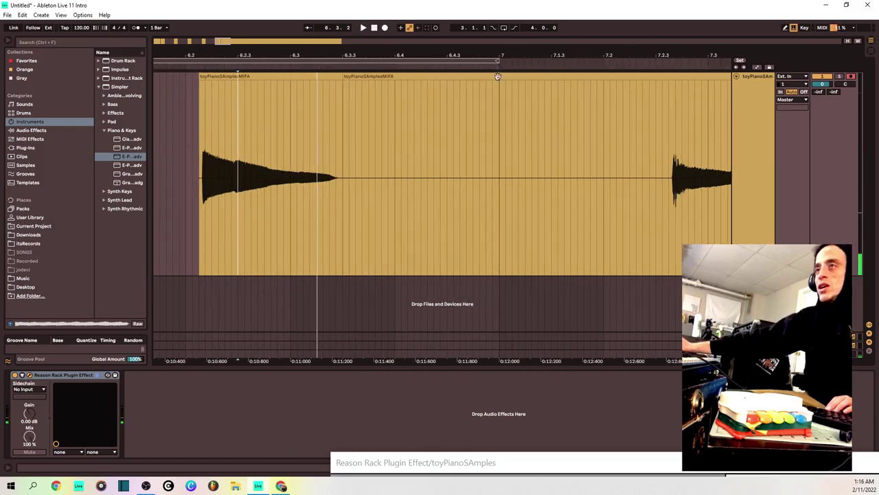
Rename the fifth note's clip toyPianoSAmplesSo.
left_click(234, 90)
right_click(245, 81)
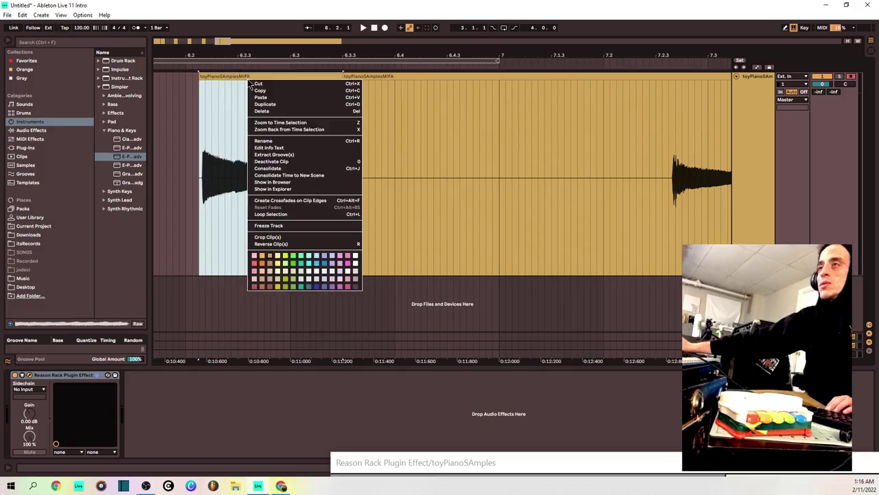
left_click(265, 141)
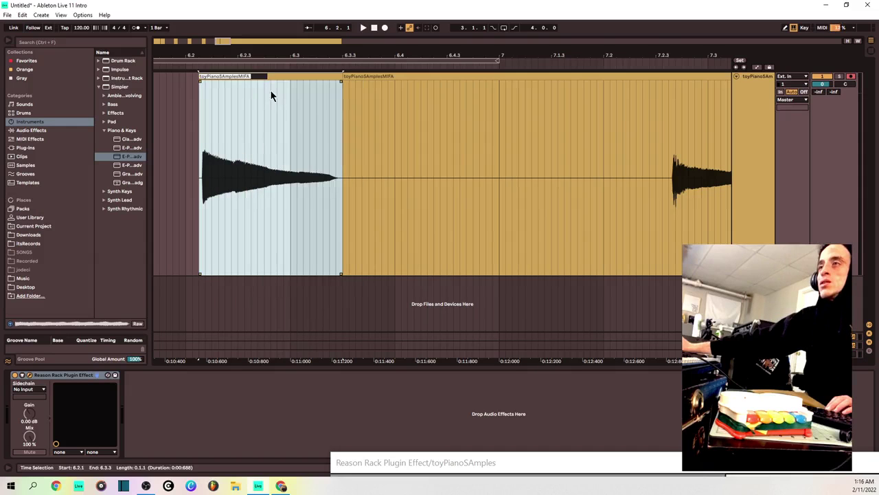
left_click_drag(219, 54, 252, 55)
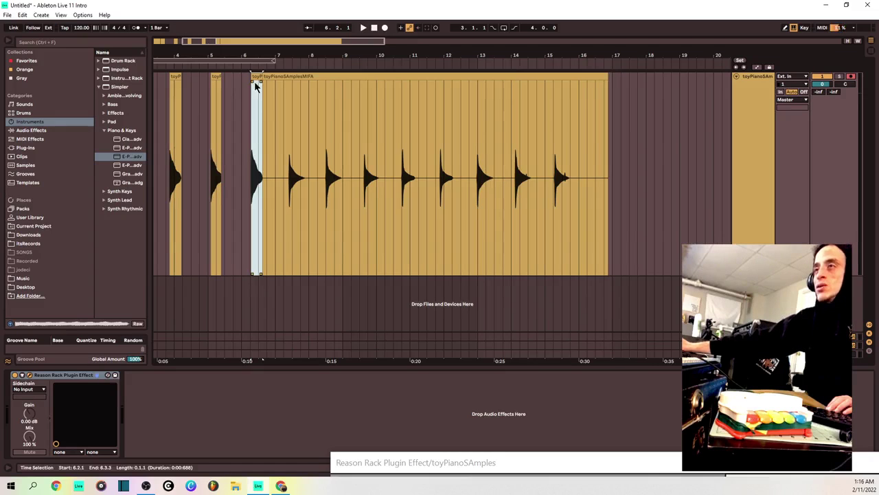
key("z")
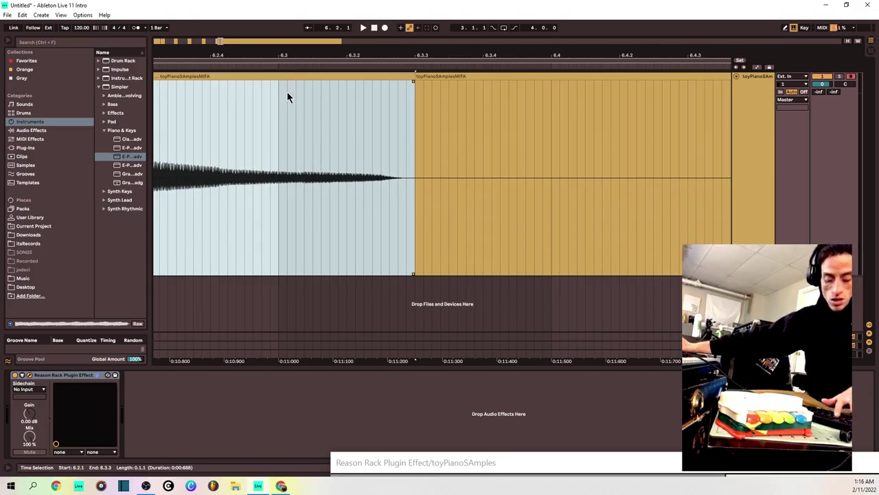
key("z")
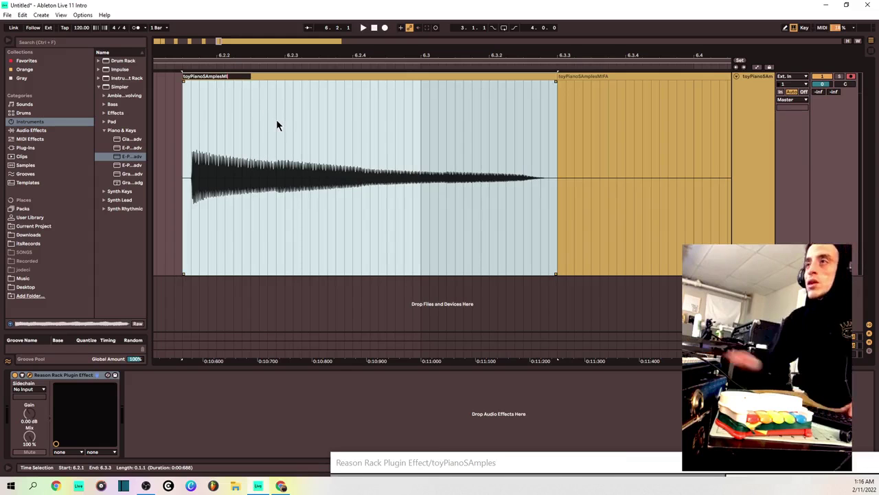
key("BackSpace")
key("BackSpace")
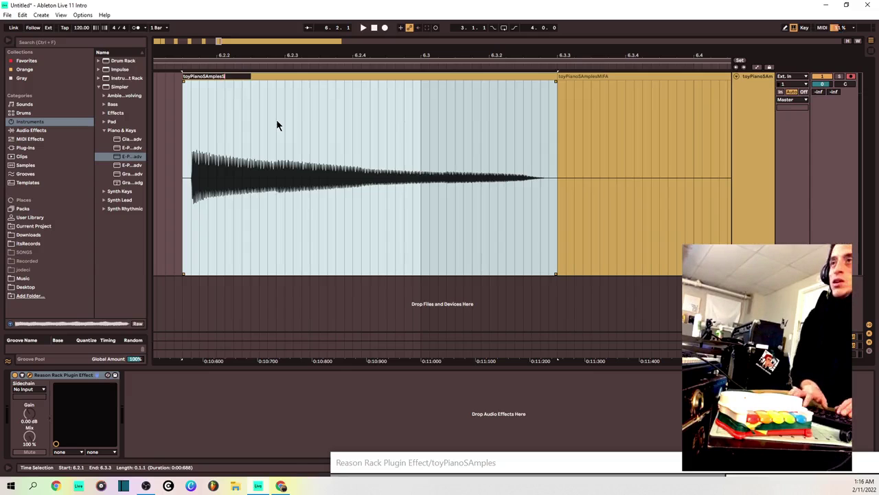
type("So")
left_click(226, 163)
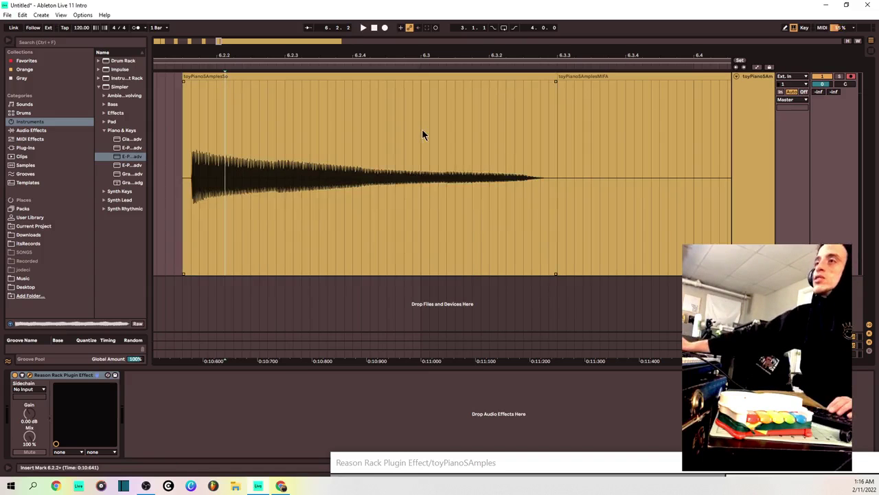
Duplicate the toyPianoSAmples track and move the Reason Rack Plugin window down, clear of the arrangement.
left_click_drag(357, 51, 209, 53)
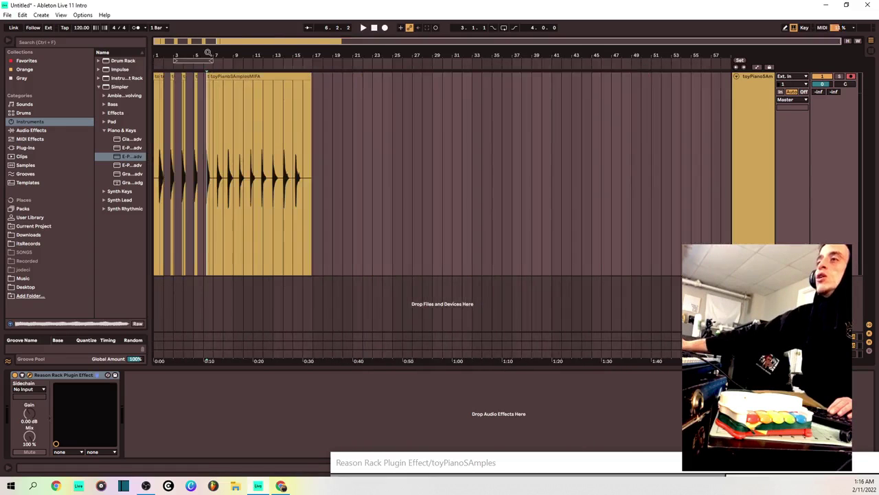
right_click(752, 103)
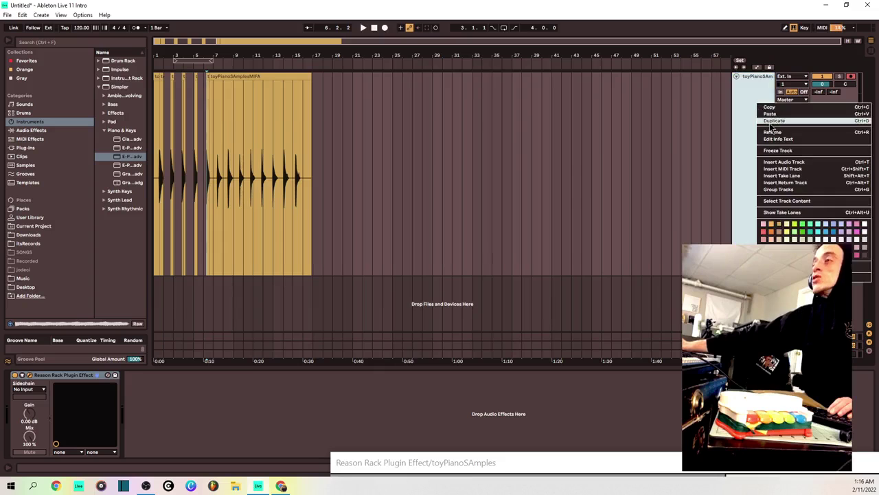
left_click(818, 247)
left_click(107, 374)
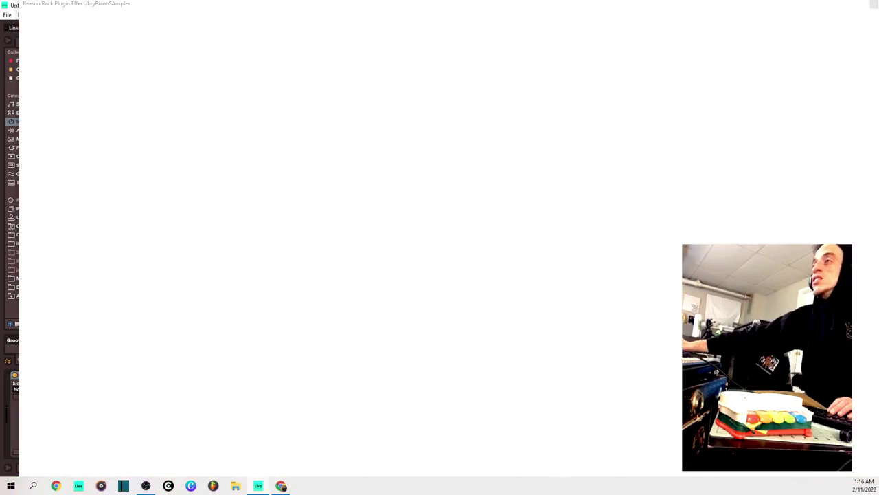
left_click_drag(491, 4, 519, 464)
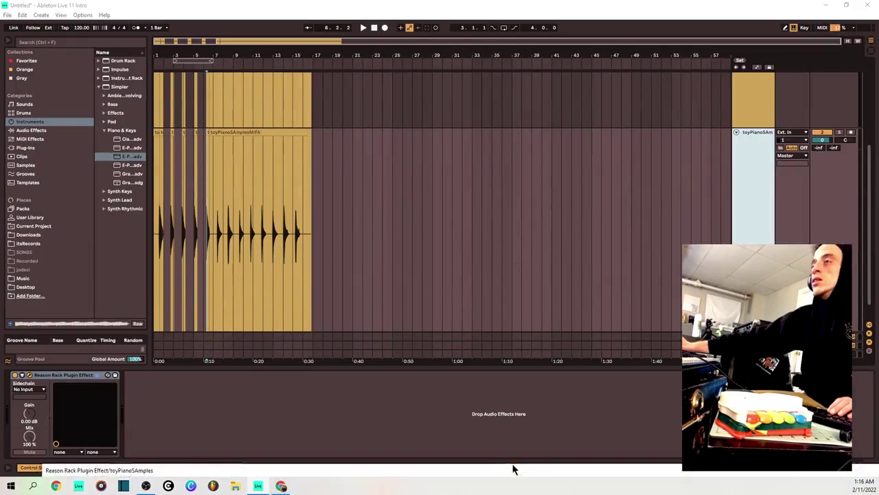
Clear all clips from the duplicate toyPianoSAmples track and close the original track's Reason Rack Plugin window.
left_click_drag(408, 275, 142, 249)
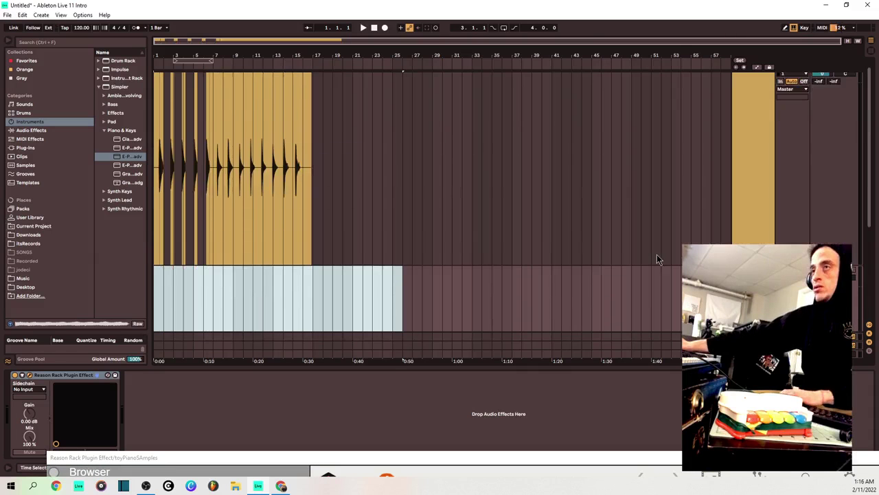
left_click(749, 221)
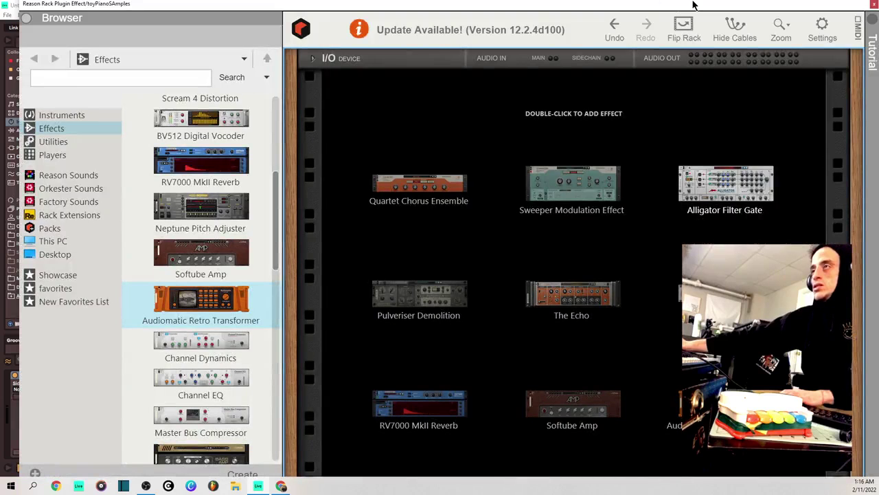
left_click_drag(694, 5, 643, 178)
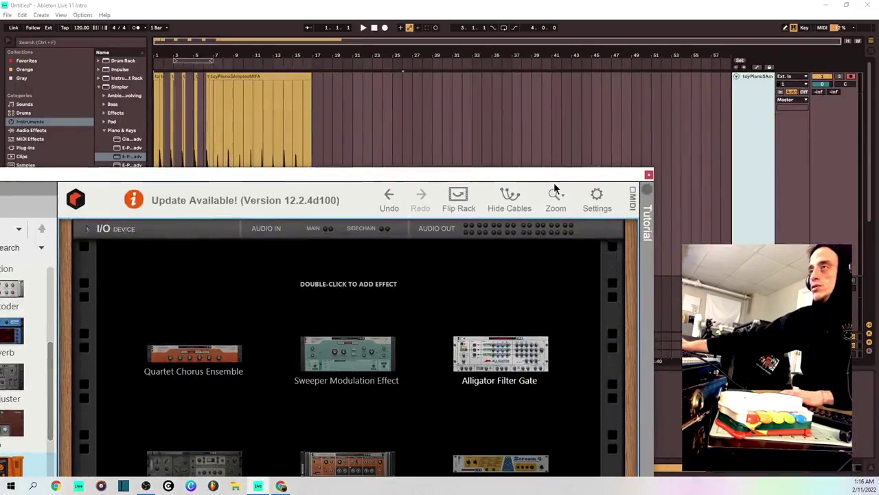
left_click(649, 177)
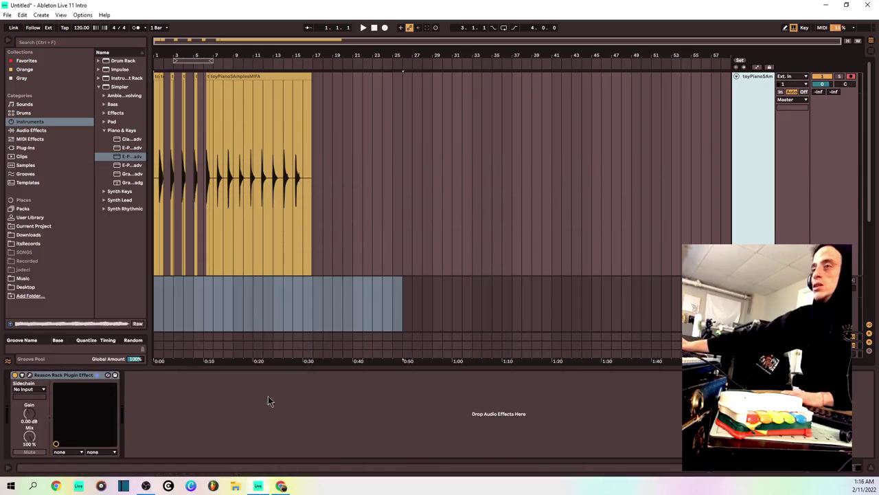
Open the duplicate track's Reason Rack Plugin and arm the duplicate track for recording.
left_click(17, 379)
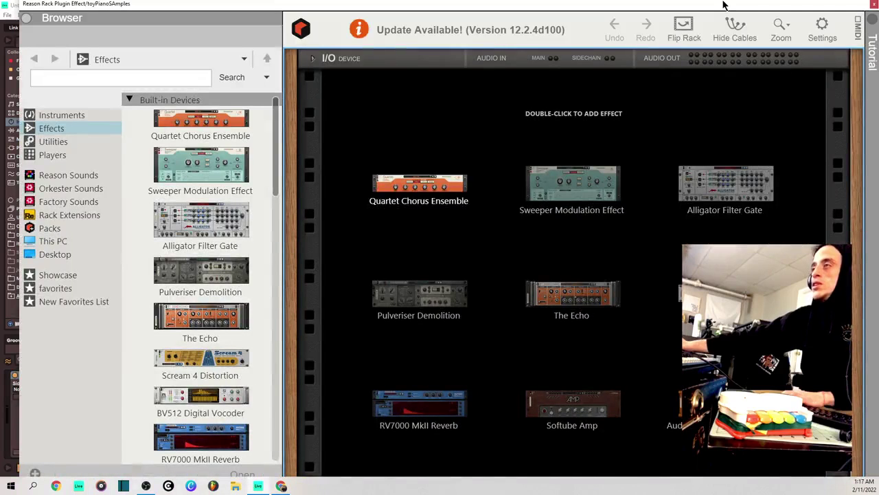
left_click_drag(723, 5, 352, 127)
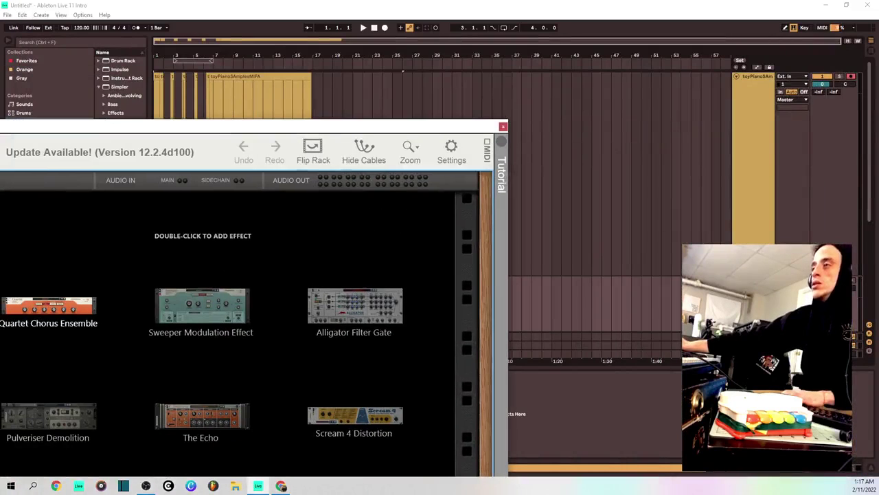
left_click(855, 287)
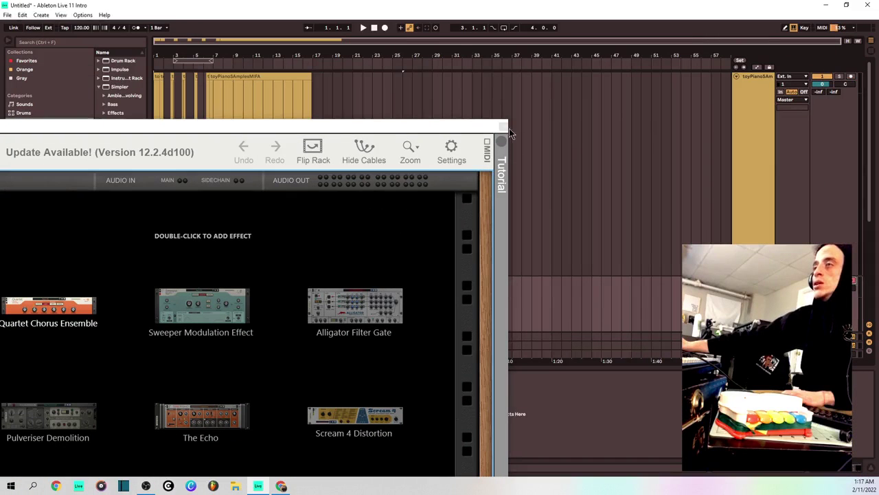
left_click_drag(268, 118, 373, 26)
Add the Sweeper Modulation Effect to the rack and load its Trigger LP Filter patch.
left_click(301, 216)
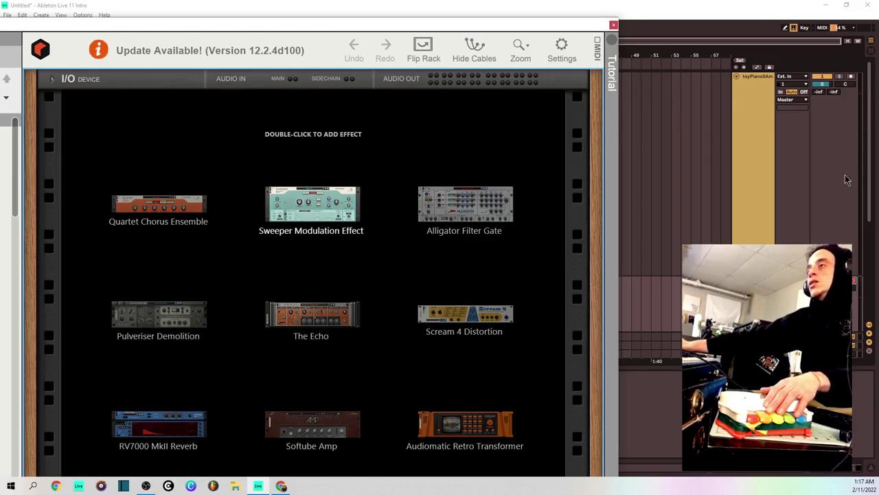
key("Return")
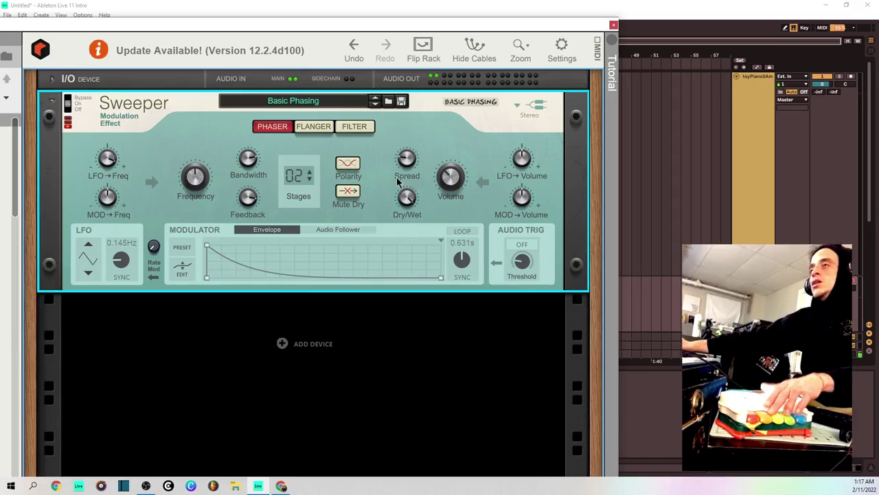
left_click(376, 100)
left_click(376, 96)
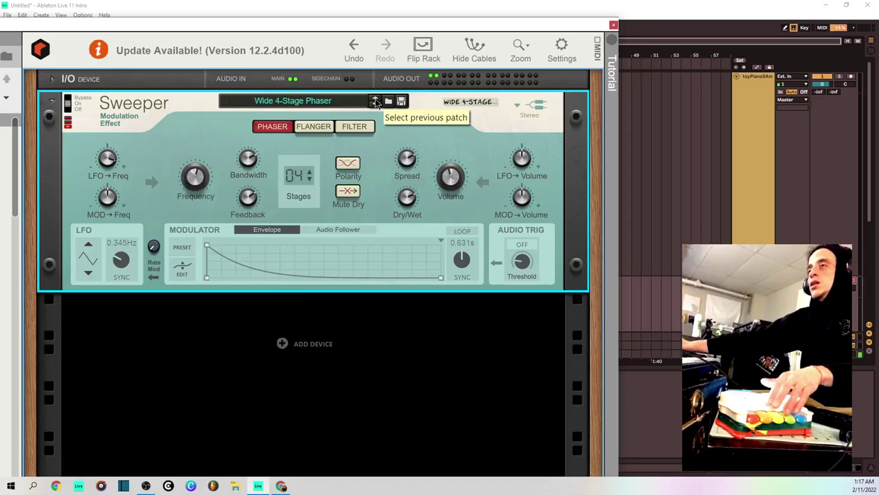
left_click(376, 101)
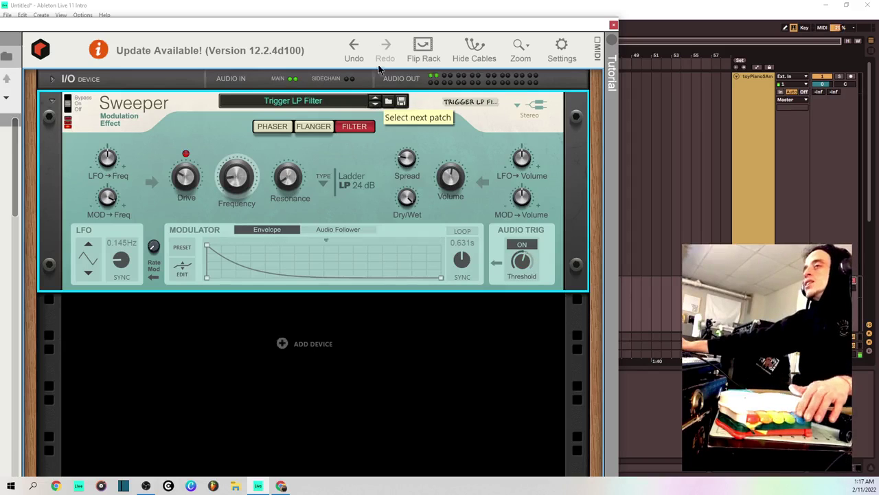
Record a new take of toy piano notes from bar 1 on the duplicate track, muting the original track during playback.
left_click_drag(358, 33, 366, 428)
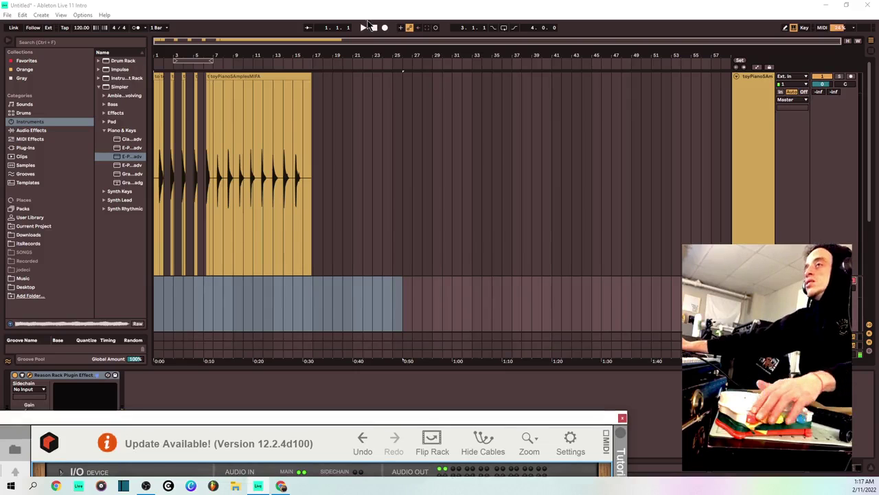
left_click(375, 27)
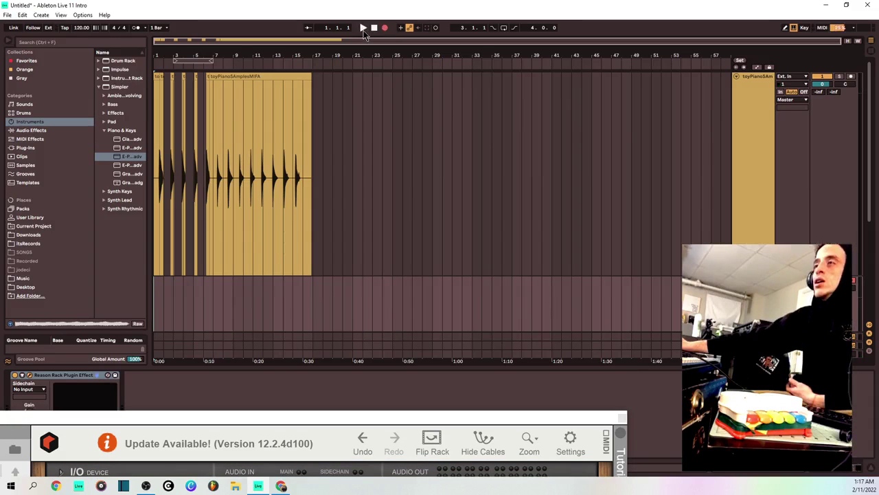
left_click(364, 28)
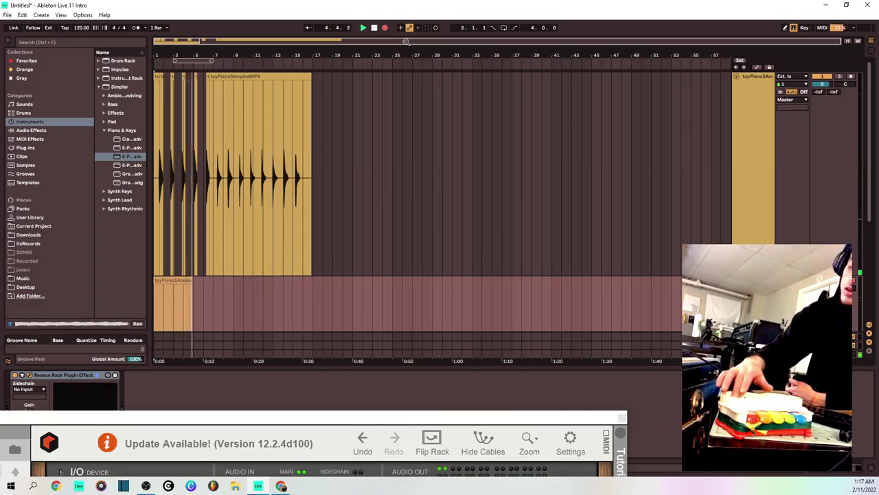
left_click(823, 78)
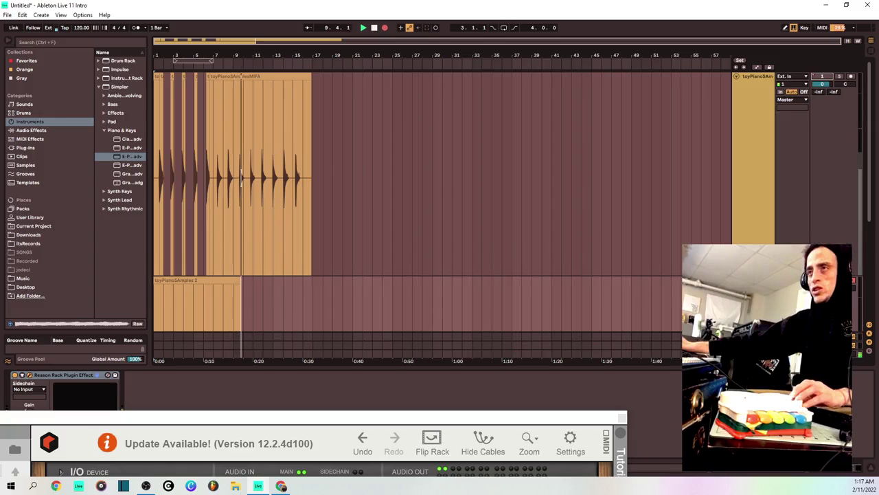
key("space")
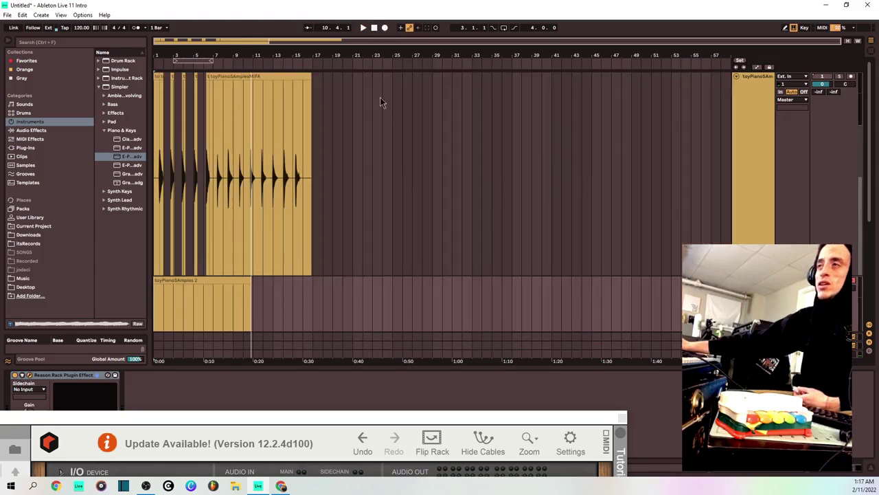
Check the newly recorded waveform and collapse both toyPianoSAmples tracks to free space below them.
scroll(493, 269, "down", 5)
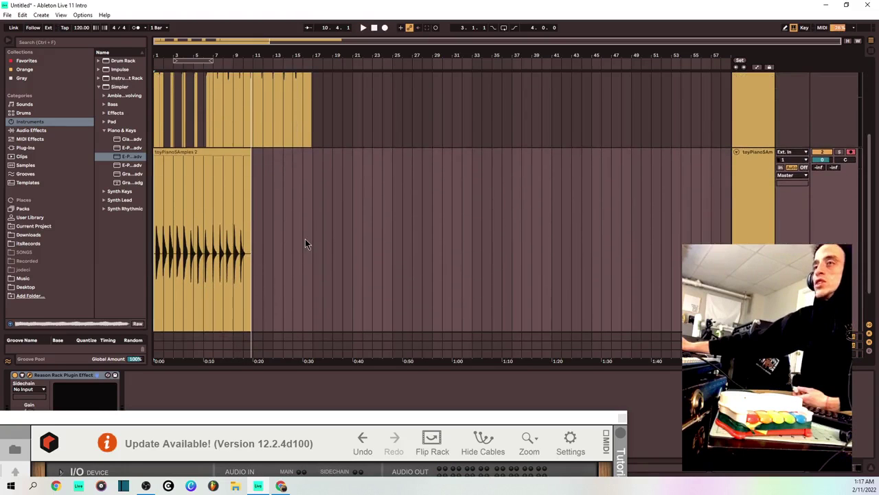
scroll(305, 238, "up", 2)
left_click(178, 270)
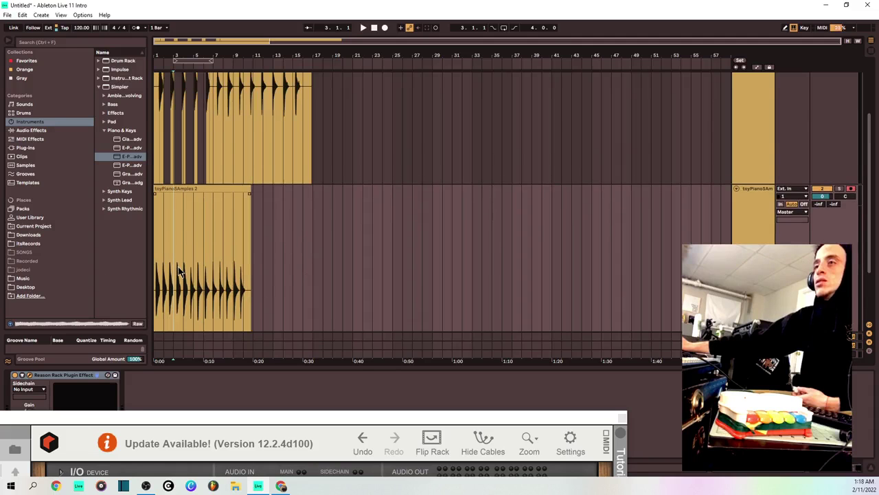
scroll(451, 262, "down", 1)
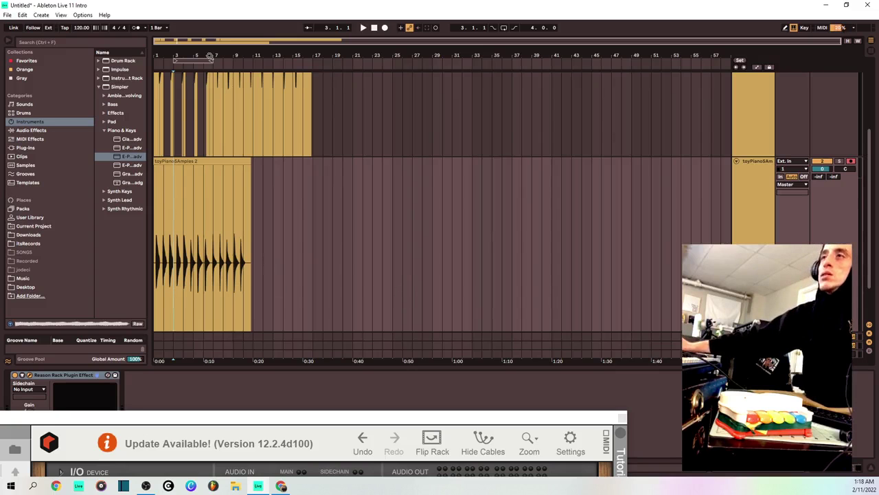
left_click_drag(209, 56, 361, 94)
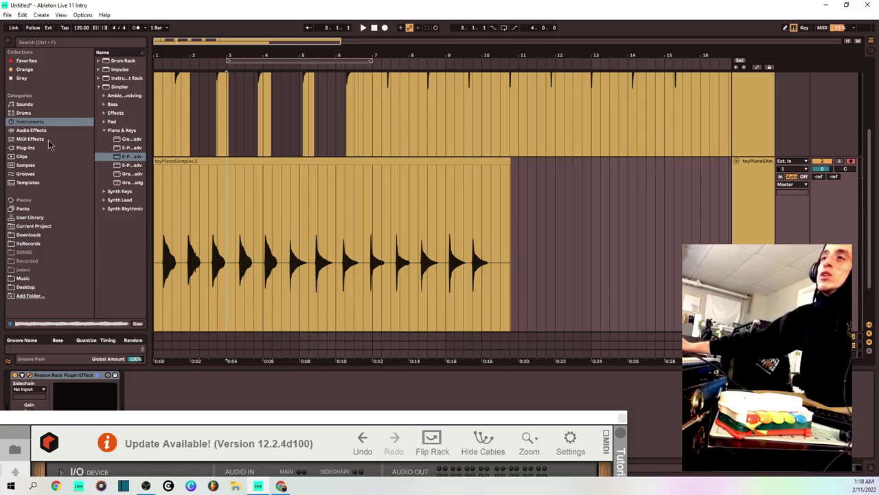
left_click(117, 87)
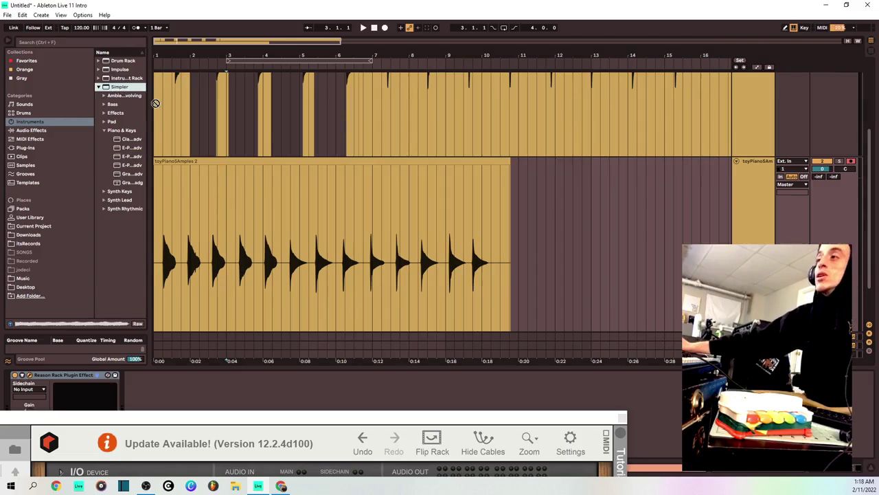
scroll(583, 196, "down", 2)
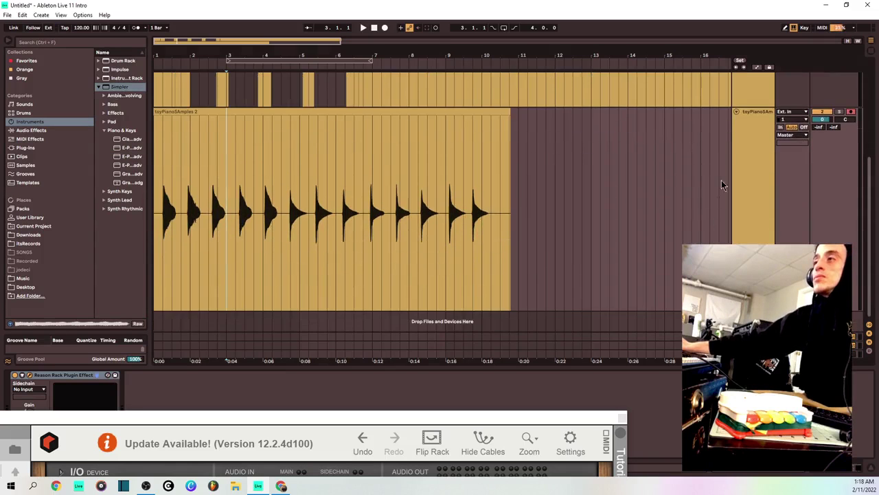
left_click(737, 113)
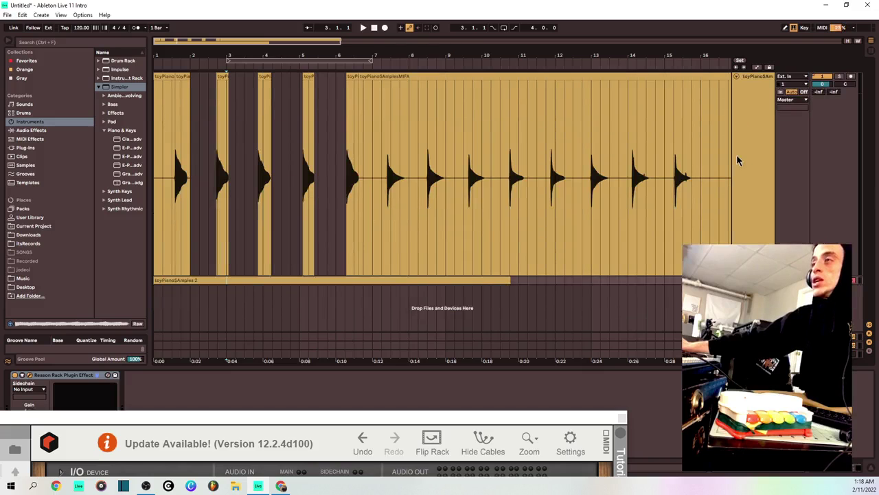
left_click(737, 78)
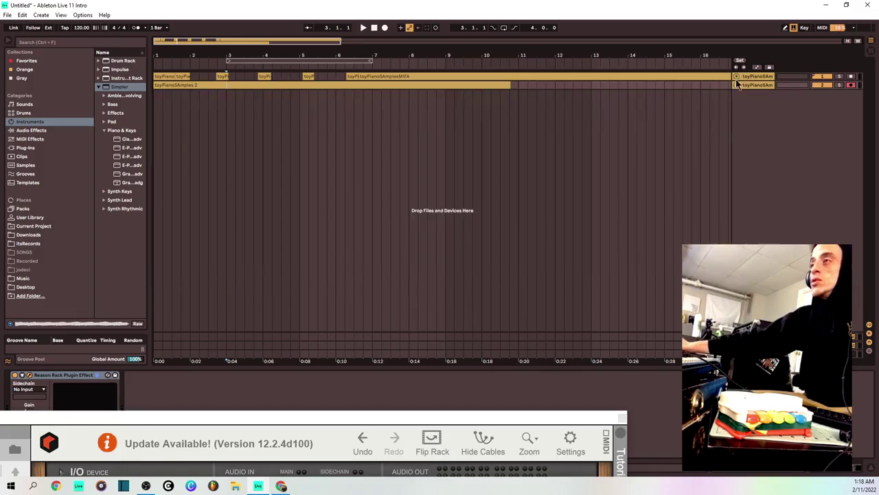
Add an empty Simpler on a new MIDI track below the two audio tracks.
left_click(119, 87)
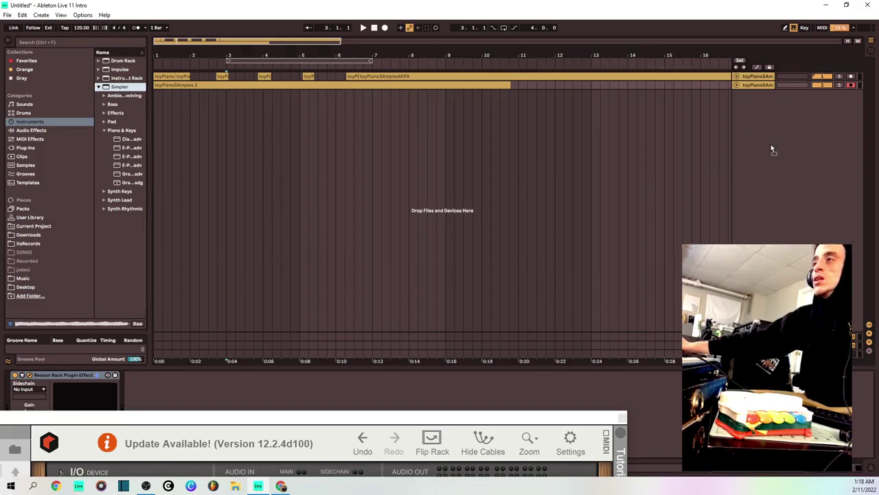
key("Return")
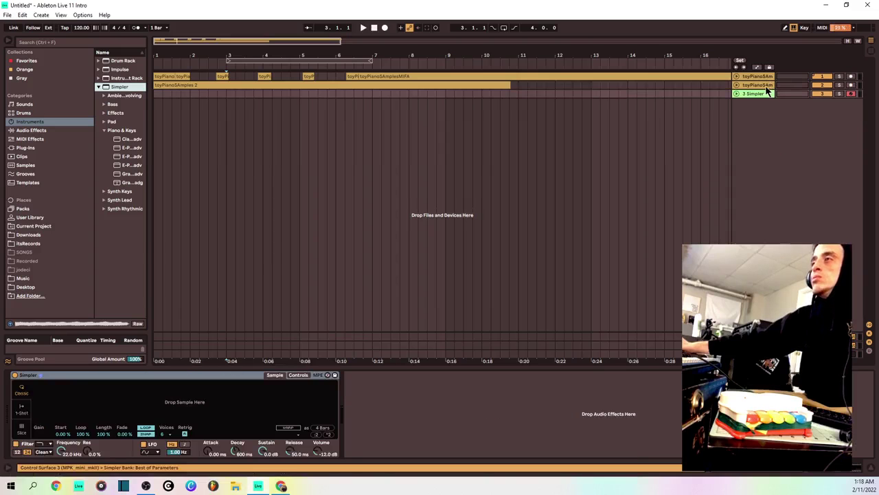
right_click(766, 89)
key("Escape")
left_click_drag(550, 5, 539, 255)
left_click(755, 94)
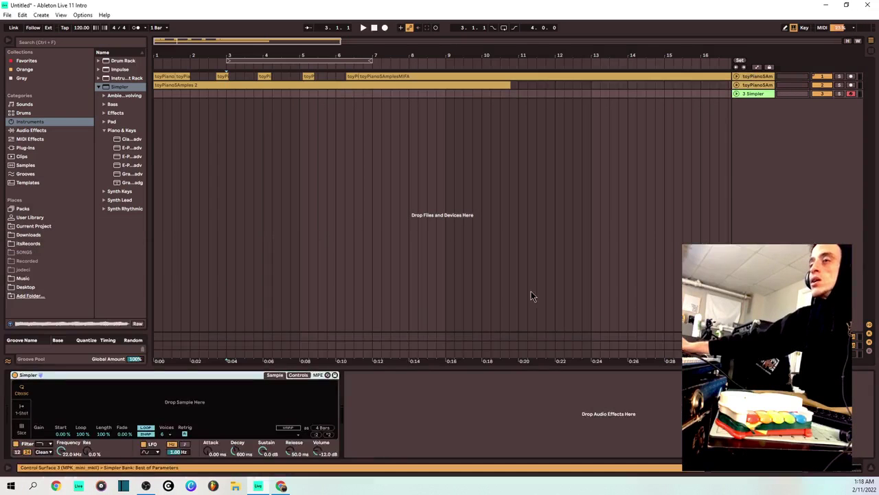
Copy the note clip at 2.3.4 on the first track to 13.3.1 on the second track, and close the Reason Rack Plugin window.
right_click(221, 75)
key("Escape")
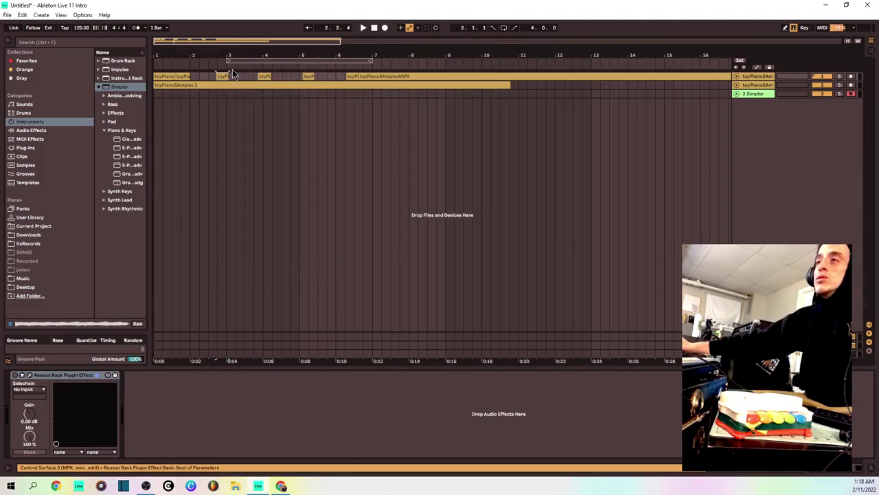
right_click(239, 74)
key("Escape")
left_click_drag(242, 76, 579, 88)
left_click(549, 87)
key("ctrl+alt+p")
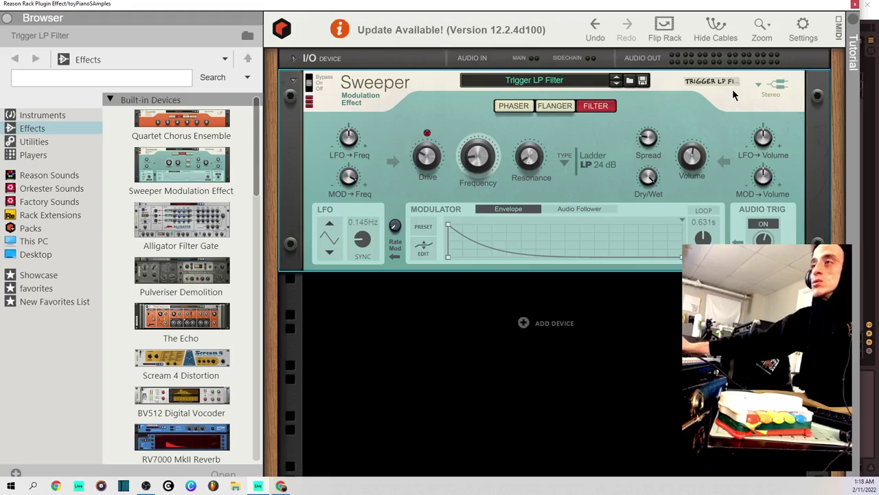
left_click(853, 6)
Expand the Simpler track and load the copied toy piano note clip into Simpler as its sample.
left_click(736, 94)
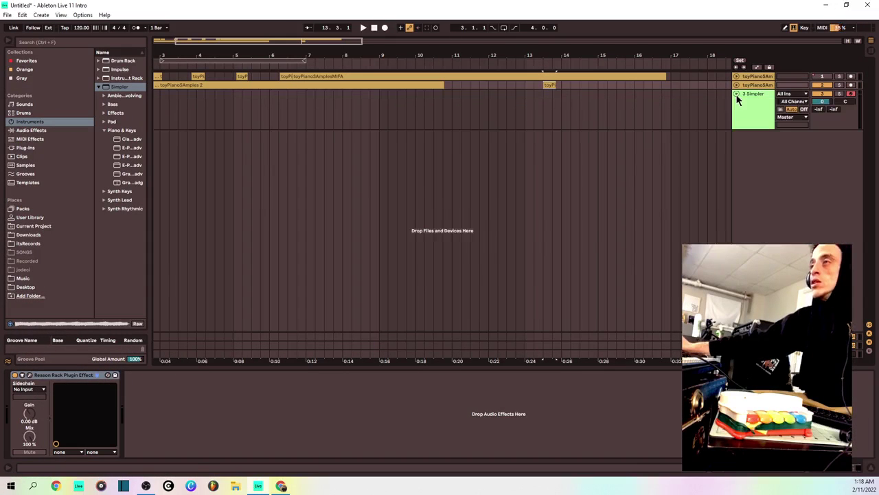
left_click(592, 110)
key("Left")
key("Left")
key("Left")
key("Left")
key("Left")
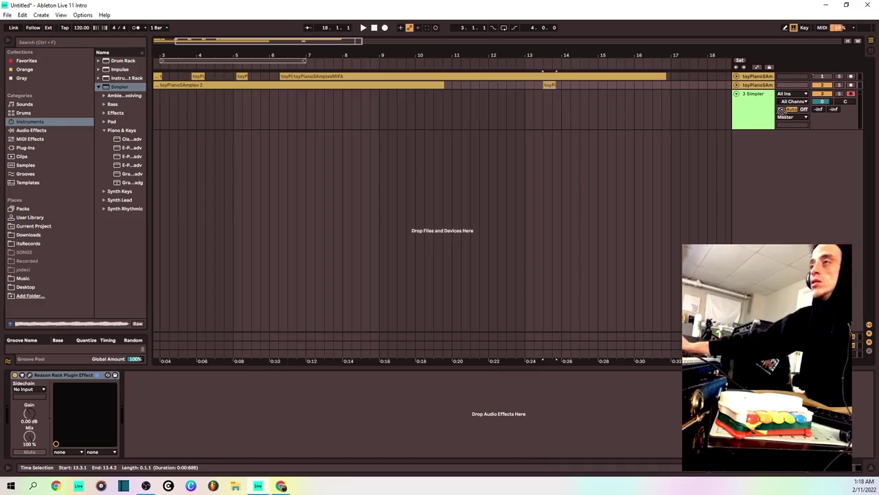
left_click_drag(744, 112, 205, 406)
key("Tab")
key("Tab")
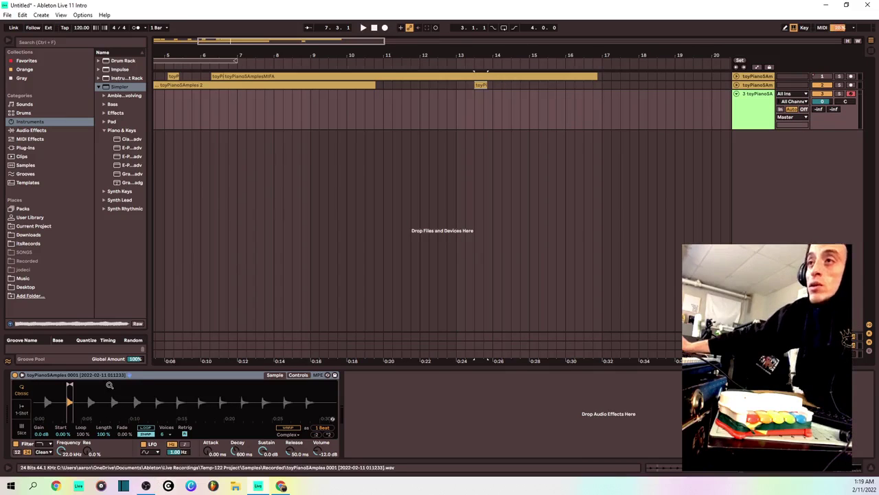
Set Simpler's envelope to 4.53 ms attack, 12.5 s decay, -5.3 dB sustain and 17.7 s release, comparing 1-Shot with Classic mode.
mouse_move(109, 385)
left_mouse_down()
mouse_move(112, 415)
mouse_move(123, 386)
left_mouse_up()
left_click_drag(213, 459, 213, 456)
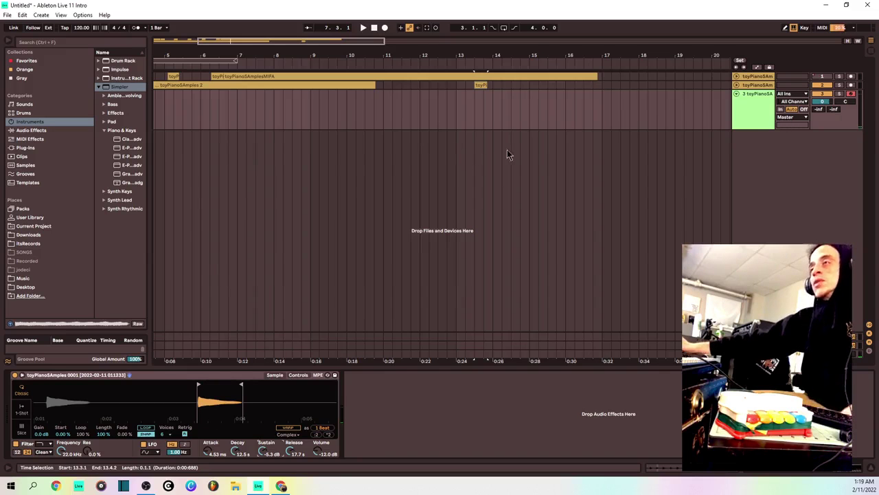
left_click(29, 411)
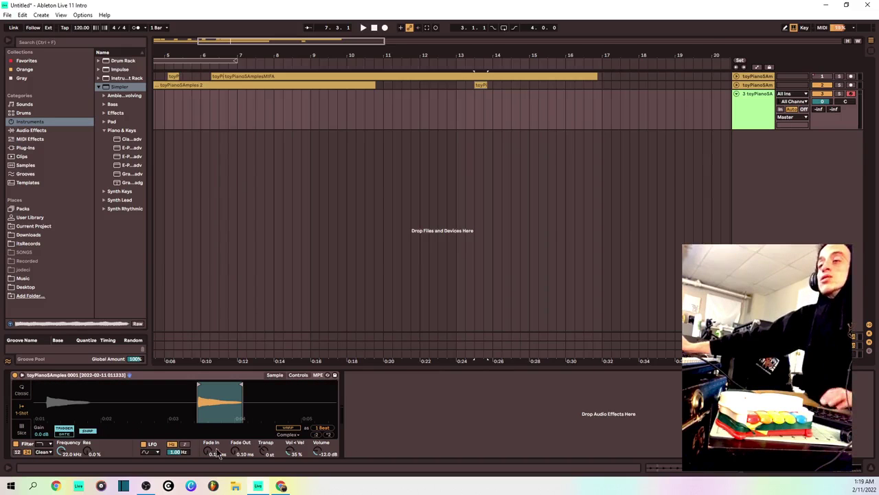
left_click(20, 390)
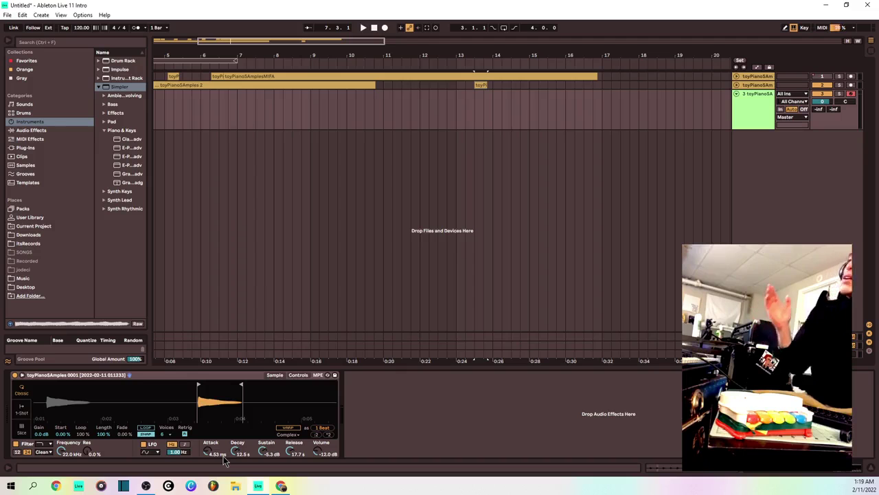
Compare Simpler's 1-Shot, Slice and Classic playback modes, setting a 75.8 ms fade out along the way, and return to Classic.
left_click(27, 414)
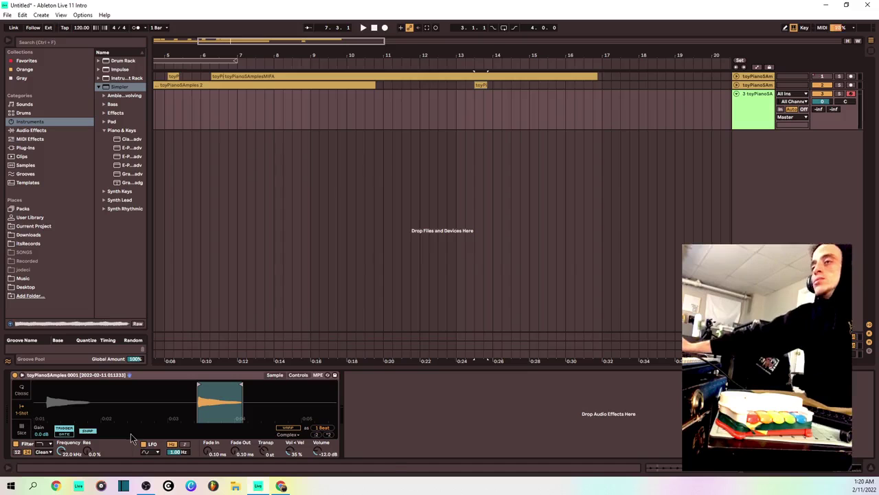
left_click(21, 433)
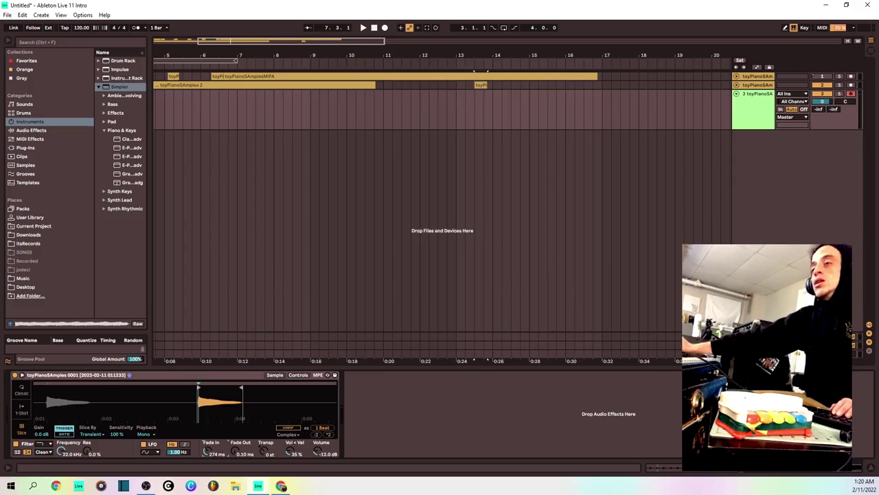
left_click_drag(209, 454, 214, 460)
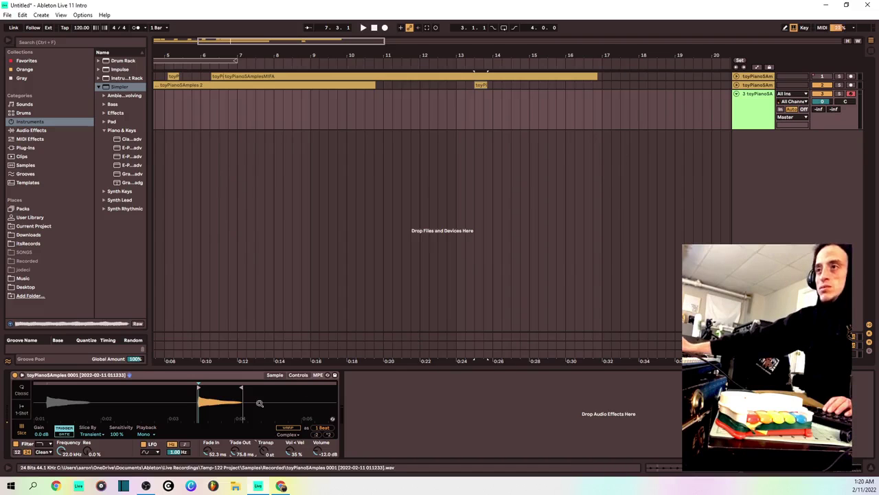
left_click(23, 392)
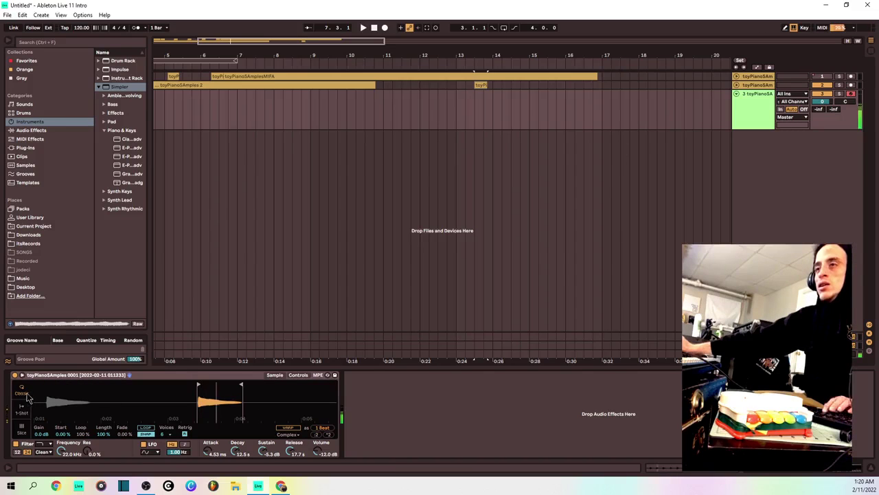
left_click(21, 431)
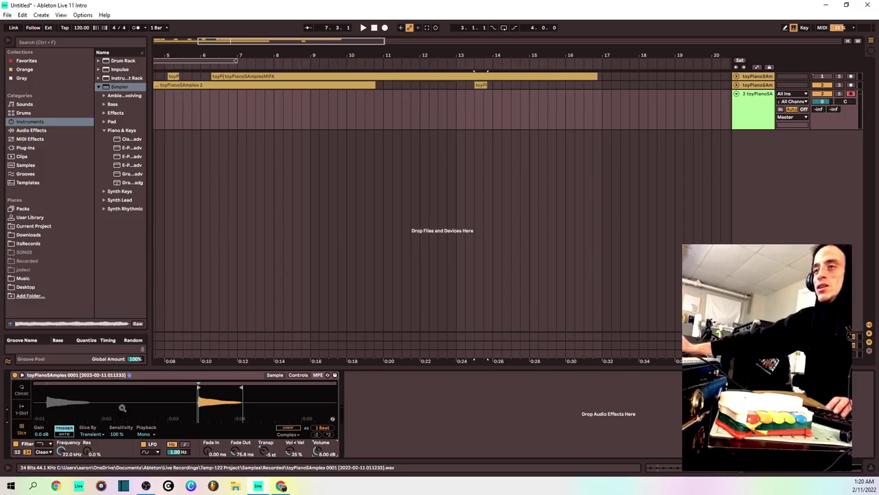
left_click(21, 393)
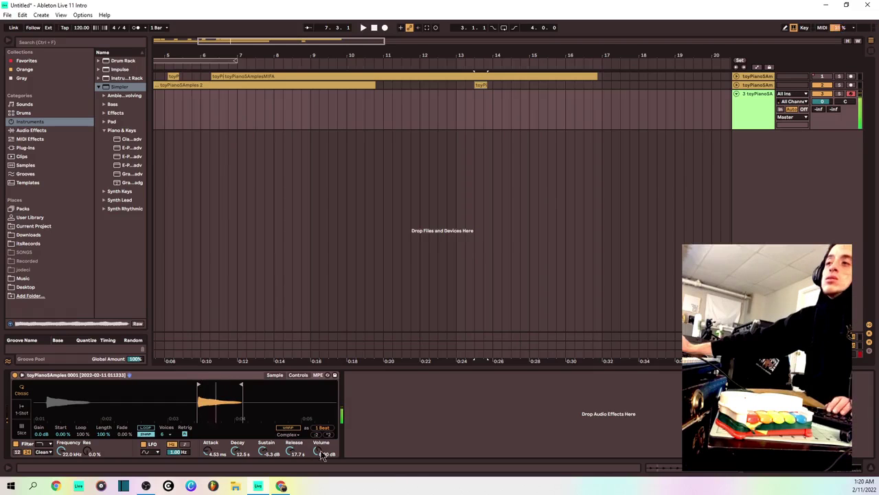
Set Simpler's volume to -5.14 dB, warp the sample in Complex Pro mode as 1 Beat, and double its playback speed twice.
left_click_drag(320, 451, 320, 462)
left_click(294, 428)
left_click(299, 434)
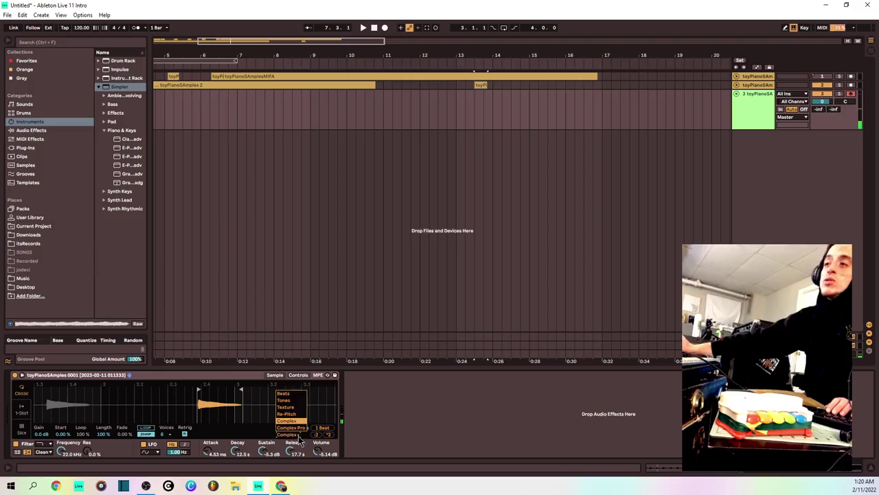
left_click(321, 431)
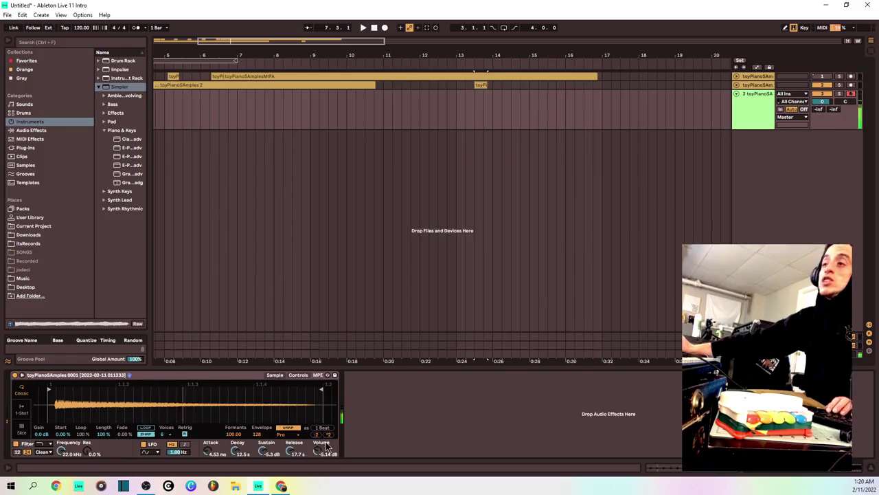
left_click(329, 434)
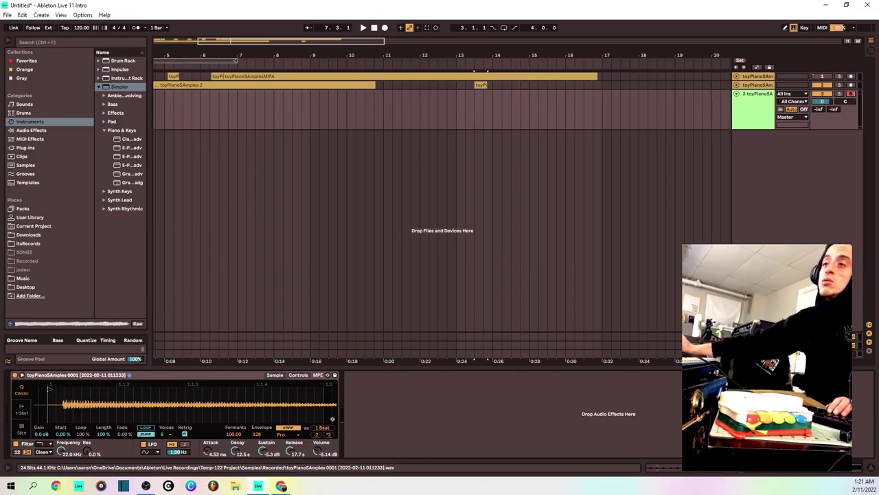
left_click(328, 435)
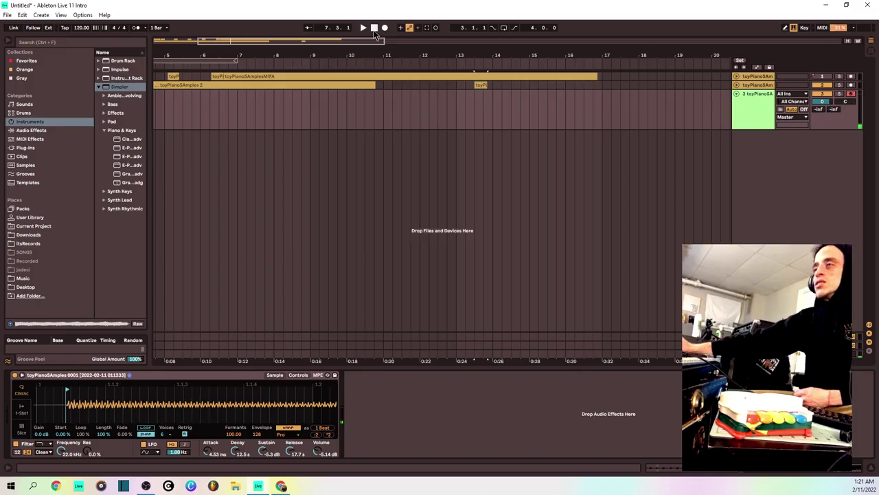
Look through Simpler's voice count and warp mode options, and switch the filter circuit to SMP.
left_click(171, 439)
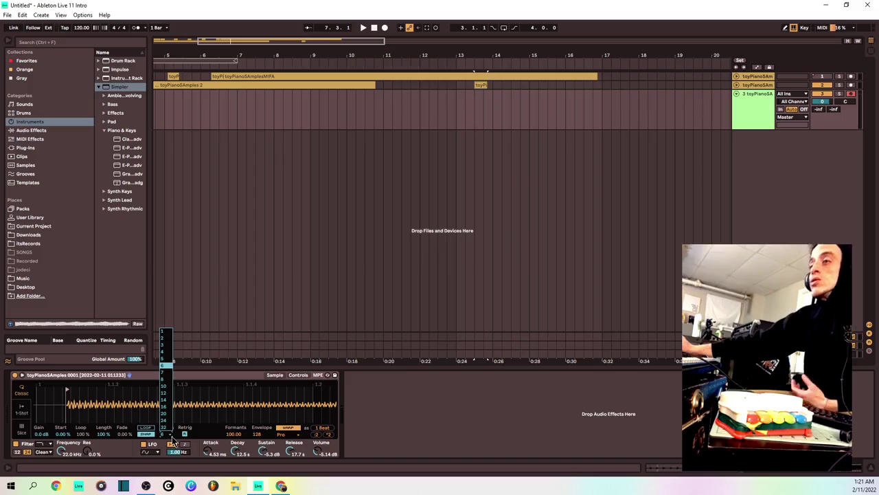
left_click(359, 426)
left_click(288, 434)
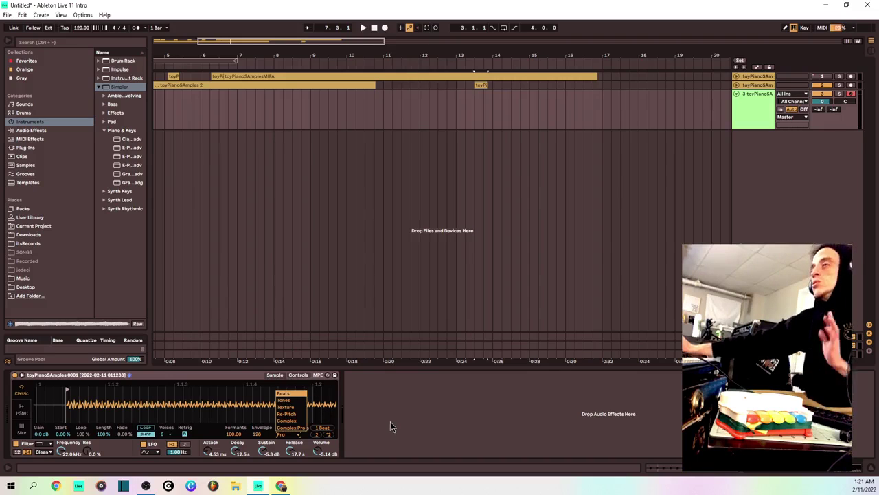
left_click(462, 452)
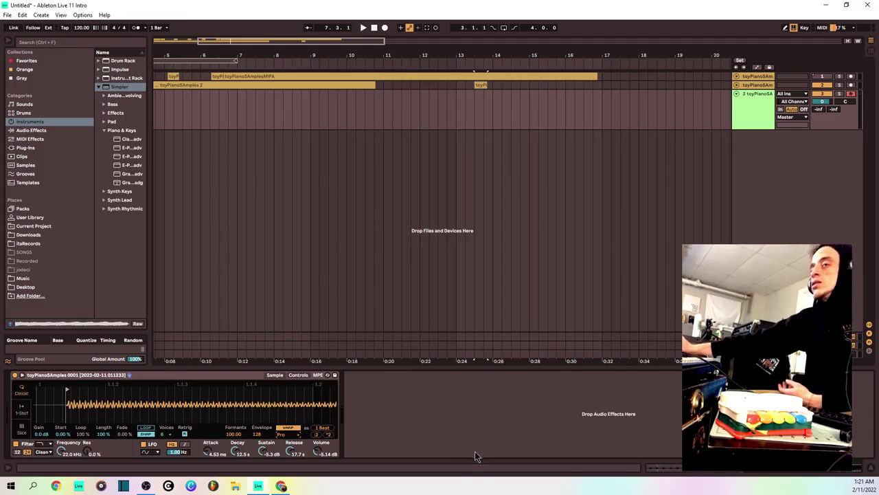
left_click(46, 452)
left_click(47, 443)
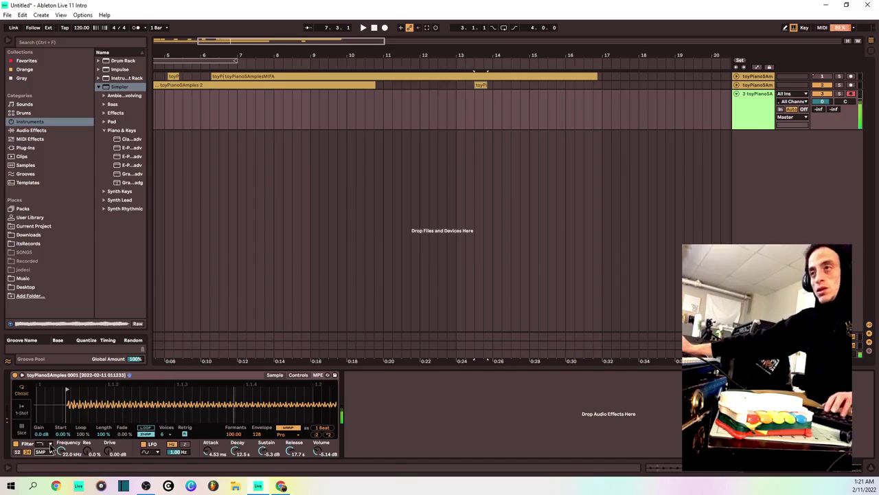
Delete the Simpler MIDI track and start playback of the remaining audio tracks.
right_click(762, 101)
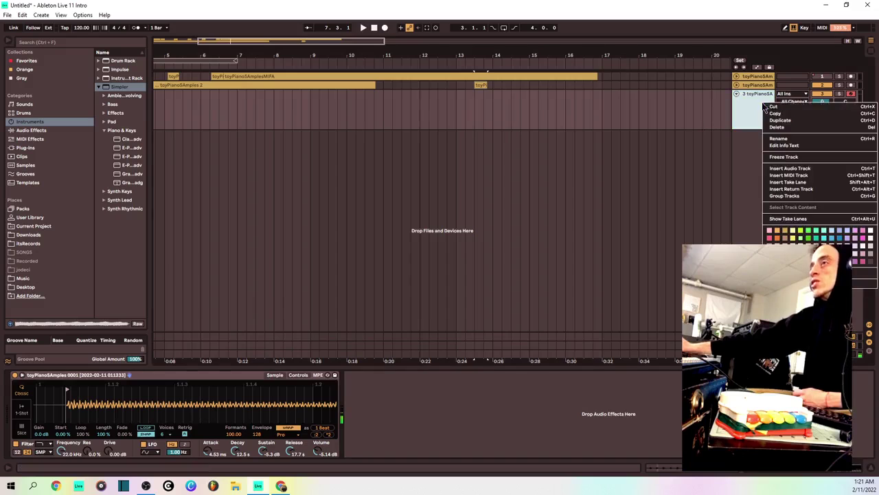
left_click(824, 300)
key("Delete")
key("space")
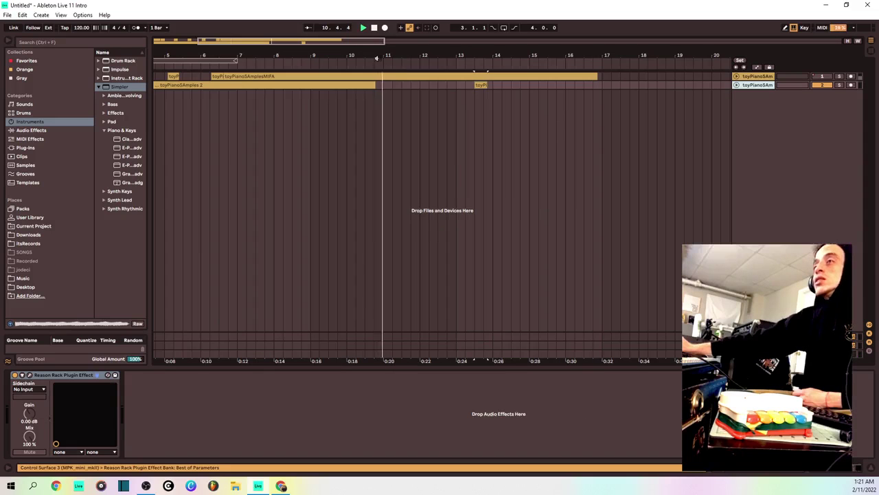
Delete the copied note clip at 13.3.1 on the second track, expand the track's waveform, and stop playback.
right_click(481, 85)
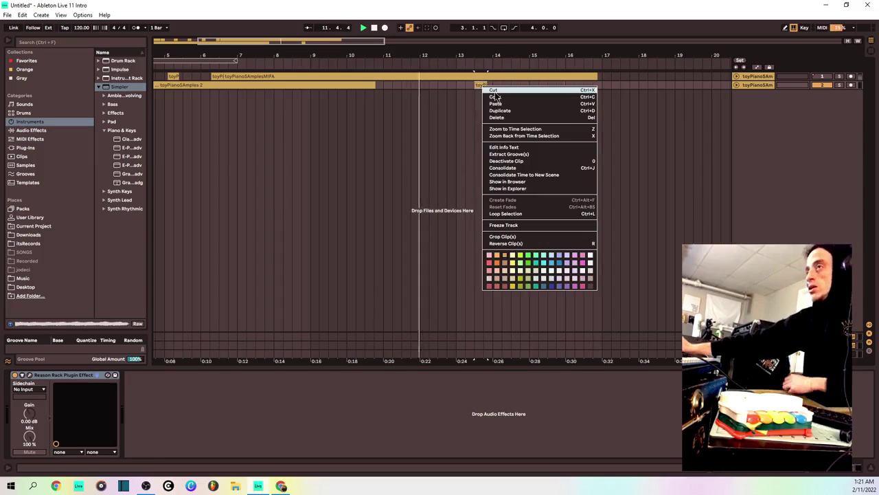
left_click(589, 108)
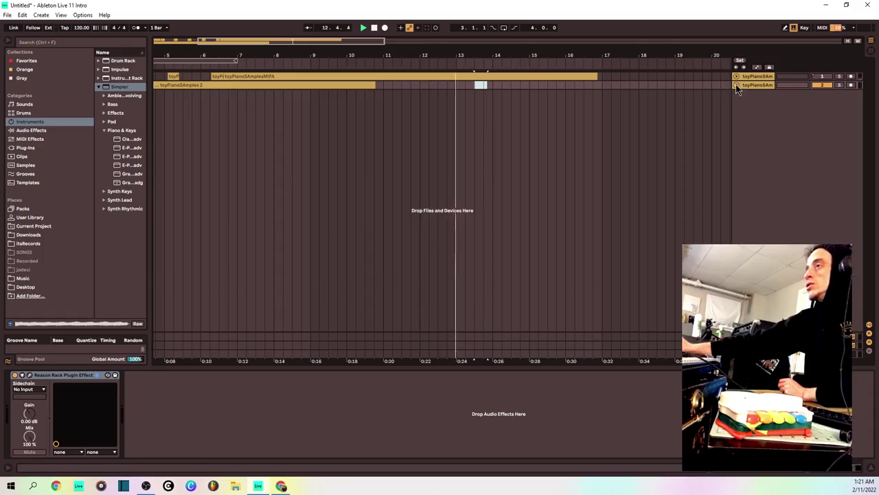
key("h")
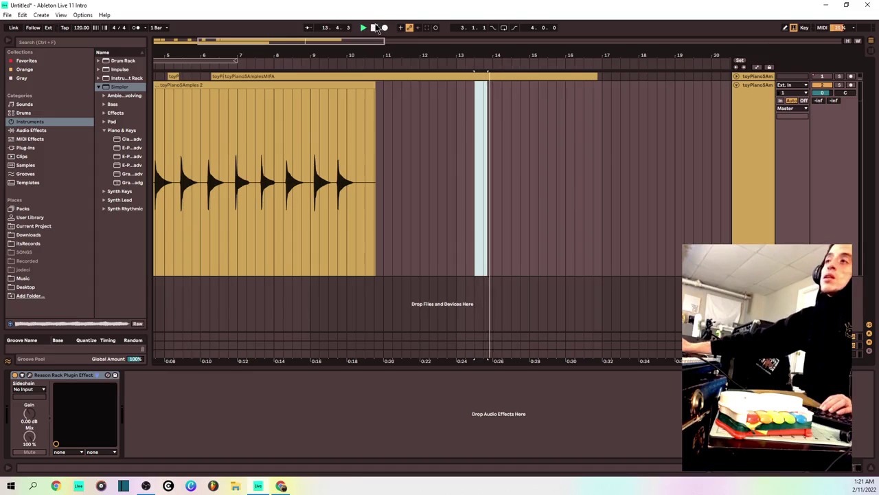
key("Delete")
key("space")
Play the effected take on the second track from 1.2.1 with the first track muted.
left_click_drag(204, 56, 268, 154)
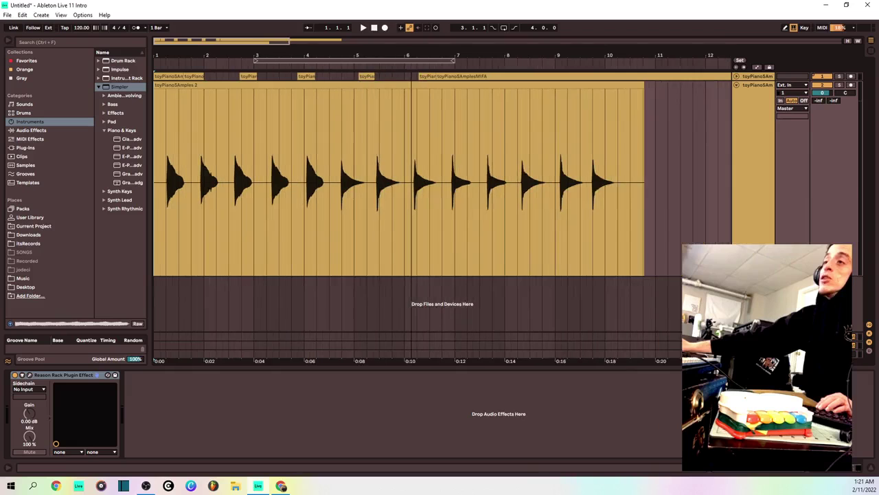
left_click(165, 165)
key("space")
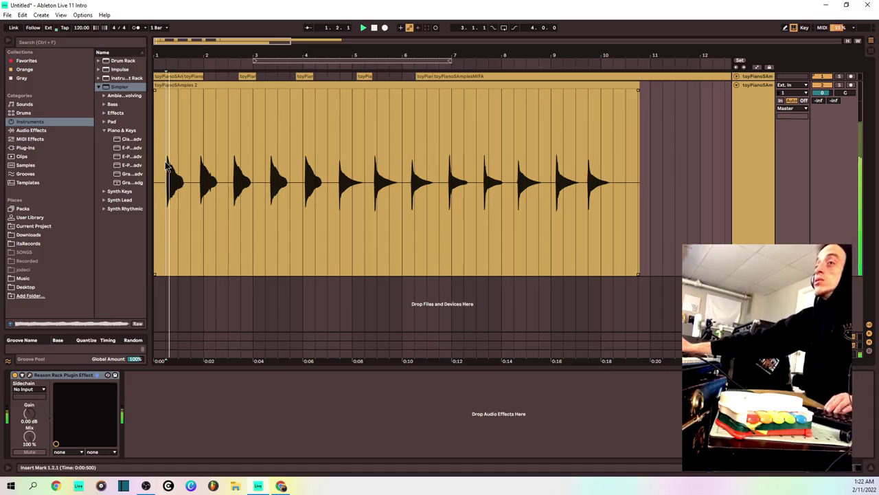
right_click(821, 76)
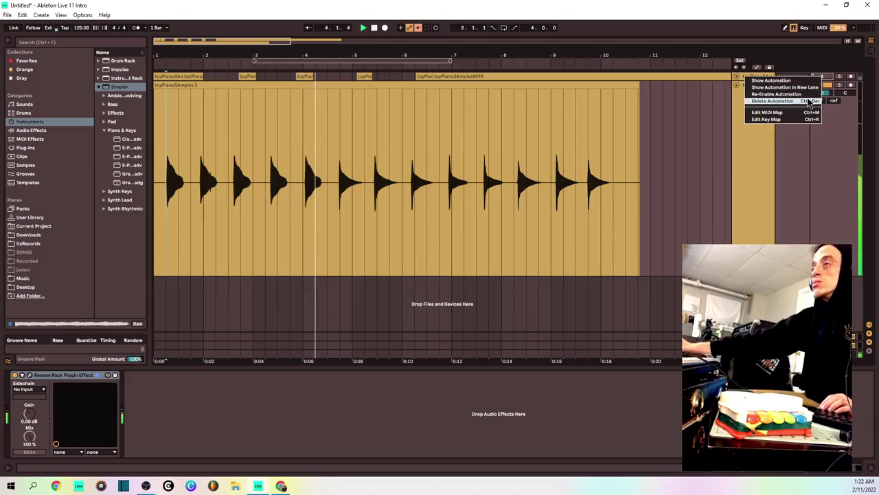
key("Escape")
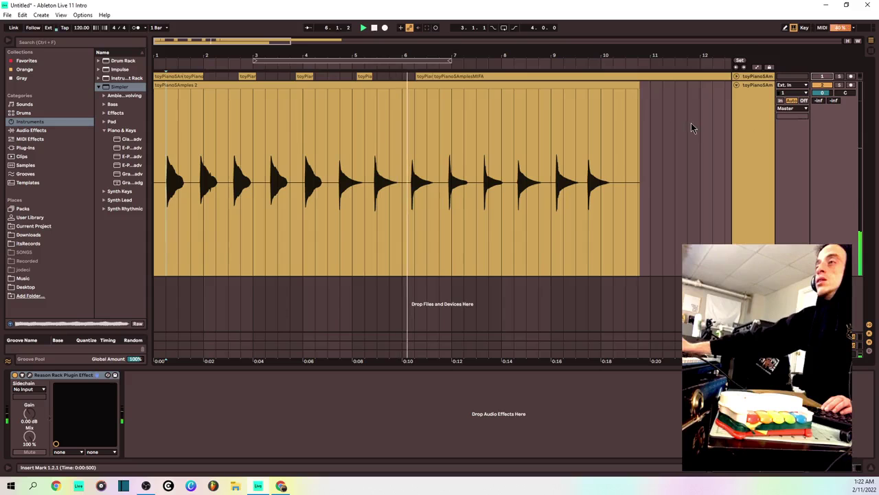
Recolor the second track and its toyPianoSAmples 2 clip light brown, and stop playback.
left_click(741, 87)
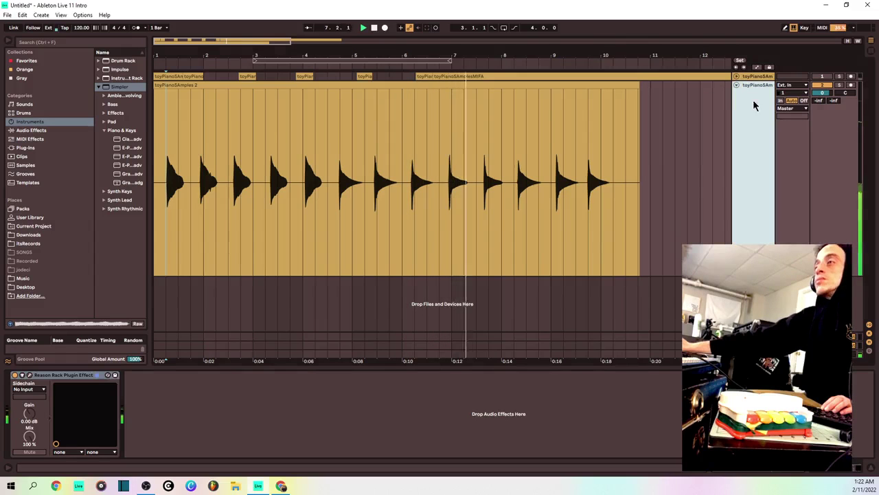
right_click(620, 88)
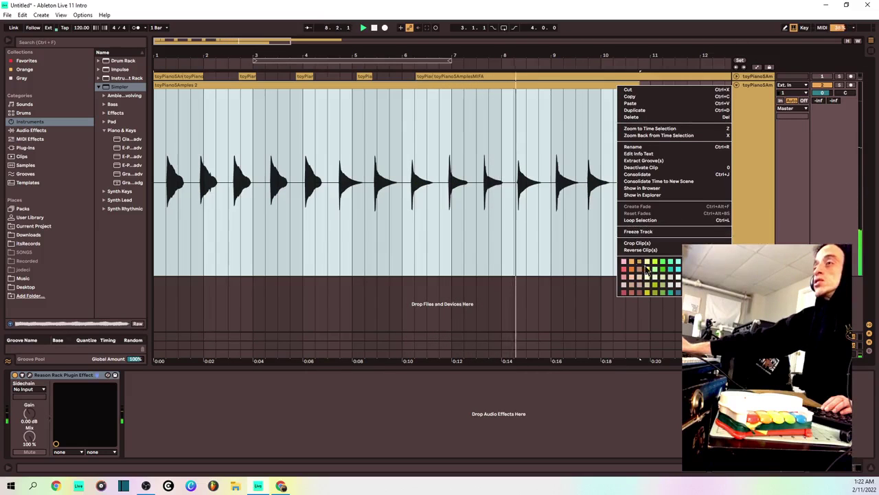
right_click(753, 141)
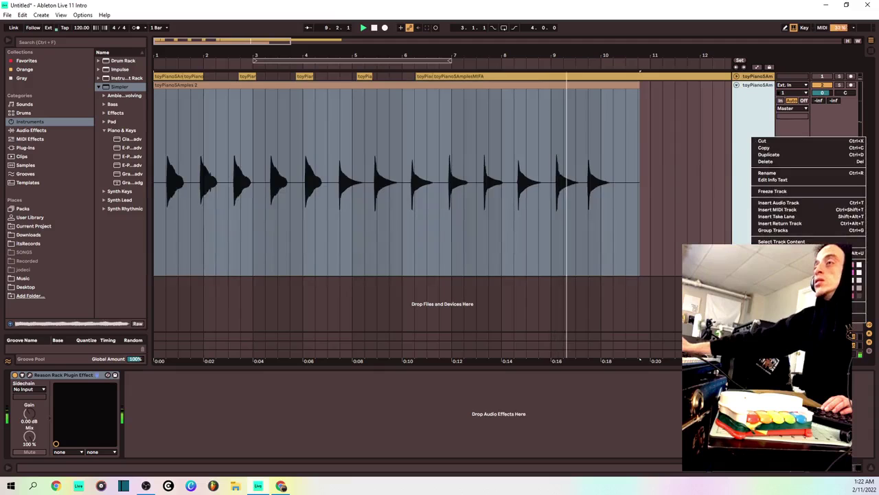
left_click(781, 242)
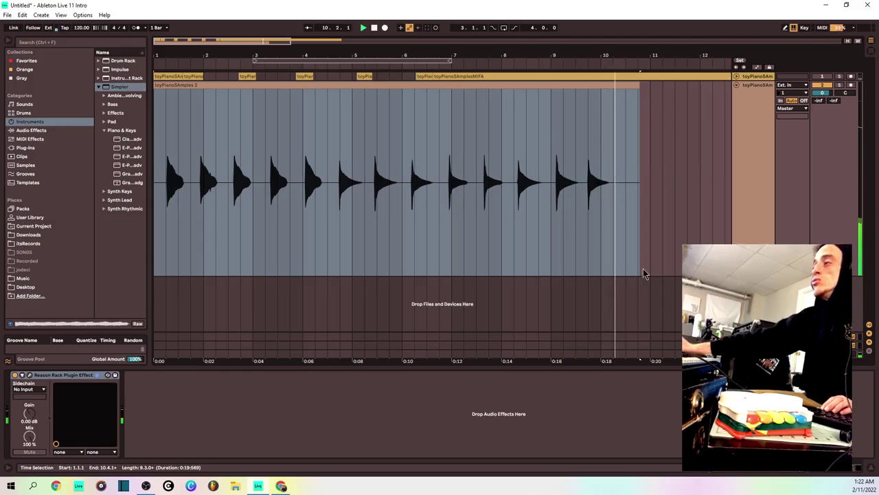
left_click(654, 156)
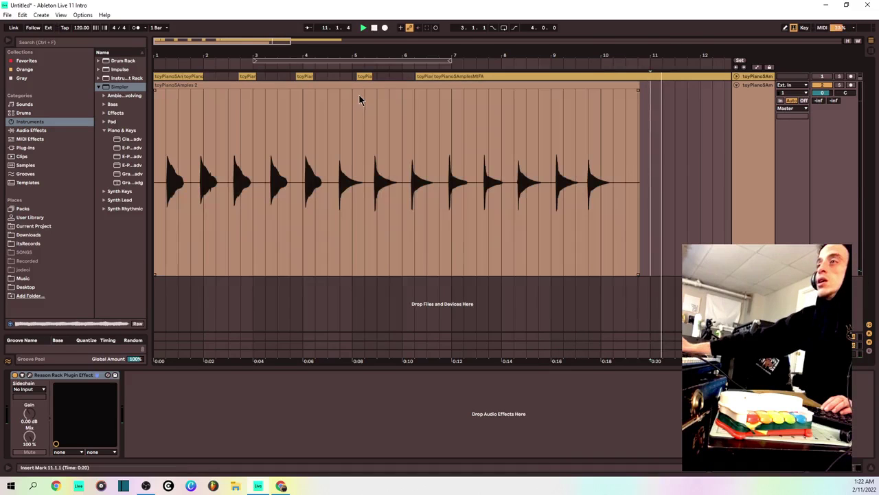
left_click(735, 162)
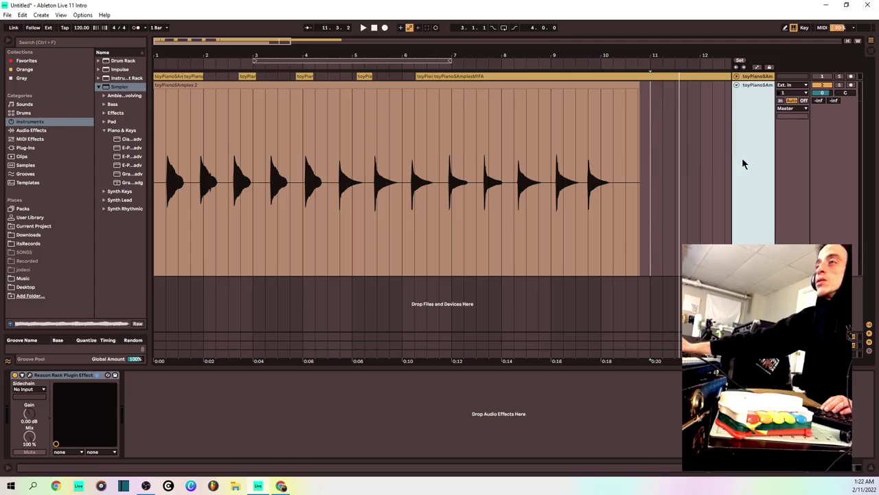
Duplicate the light brown track with its Reason Rack effect and color the duplicate green.
right_click(748, 160)
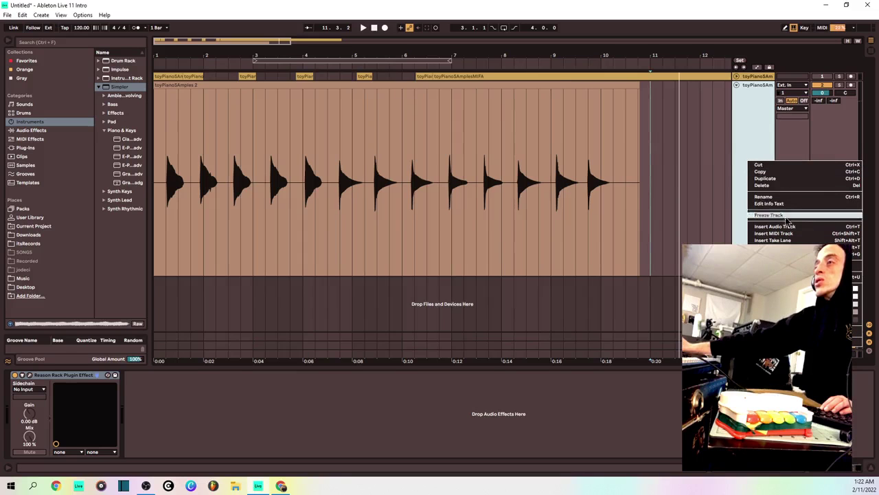
key("Escape")
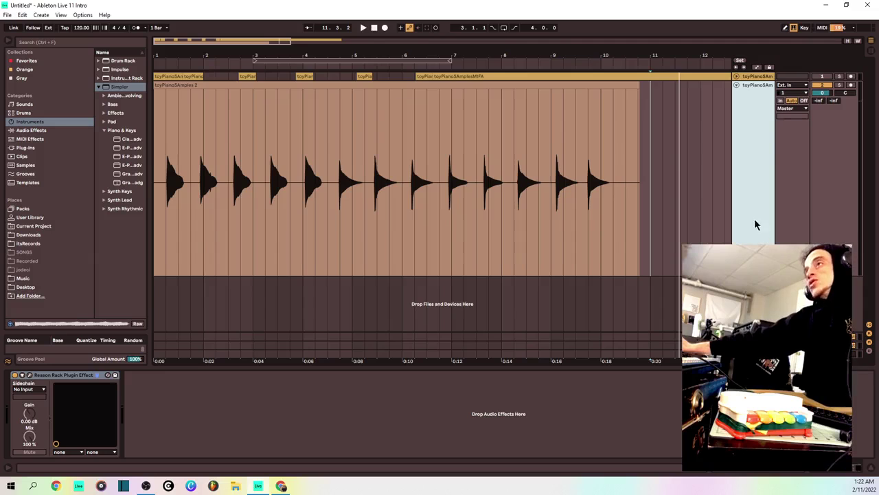
scroll(754, 218, "up", 2)
right_click(755, 161)
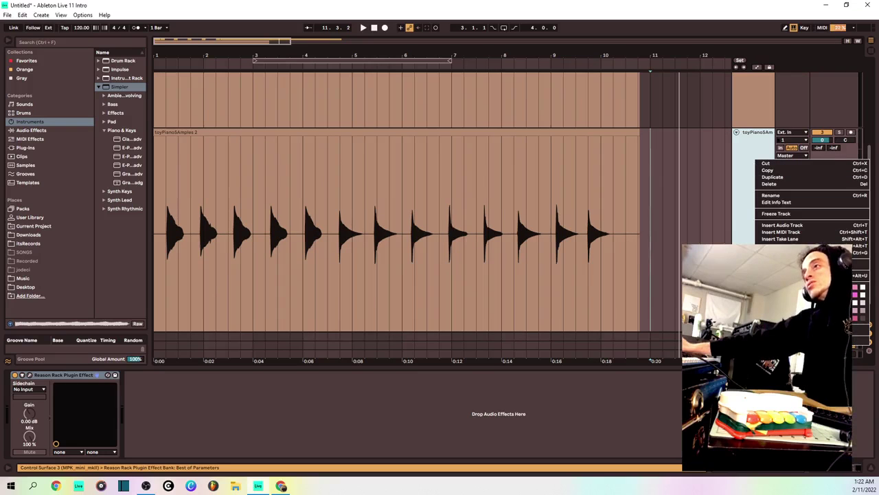
left_click(809, 288)
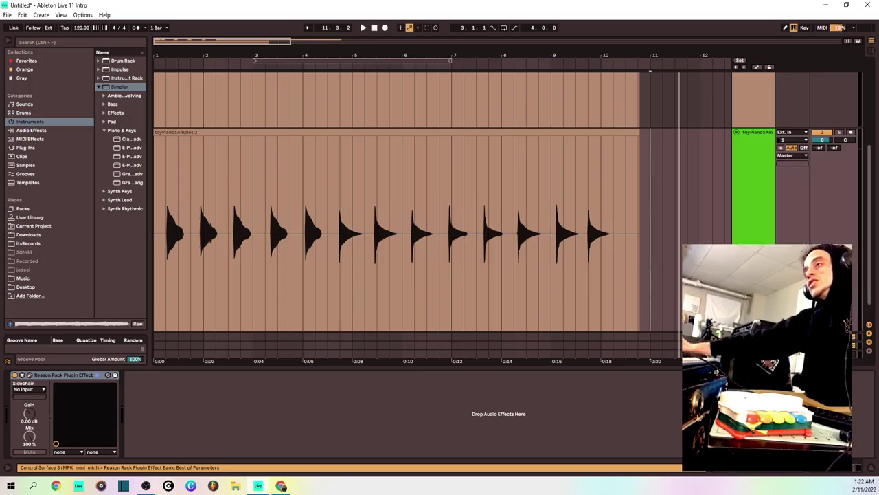
Delete the audio clip from the green duplicate track, leaving its Reason Rack effect in place.
left_click(574, 140)
right_click(577, 138)
left_click(582, 141)
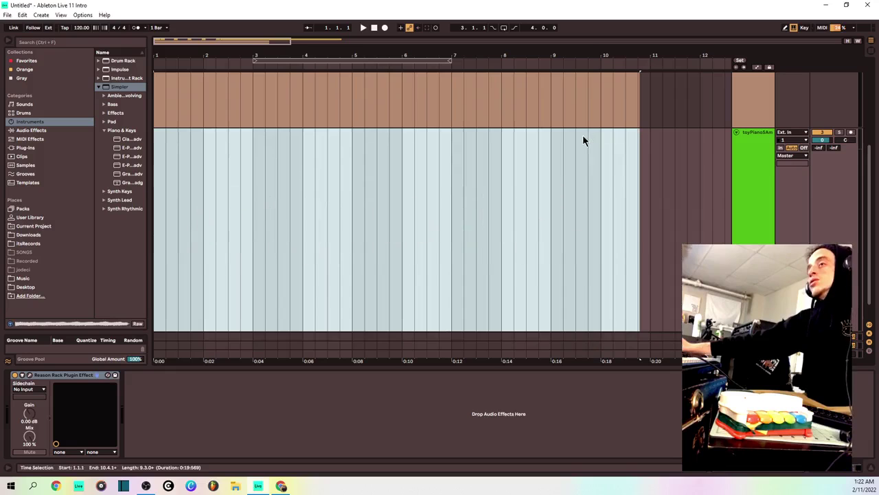
left_click(173, 179)
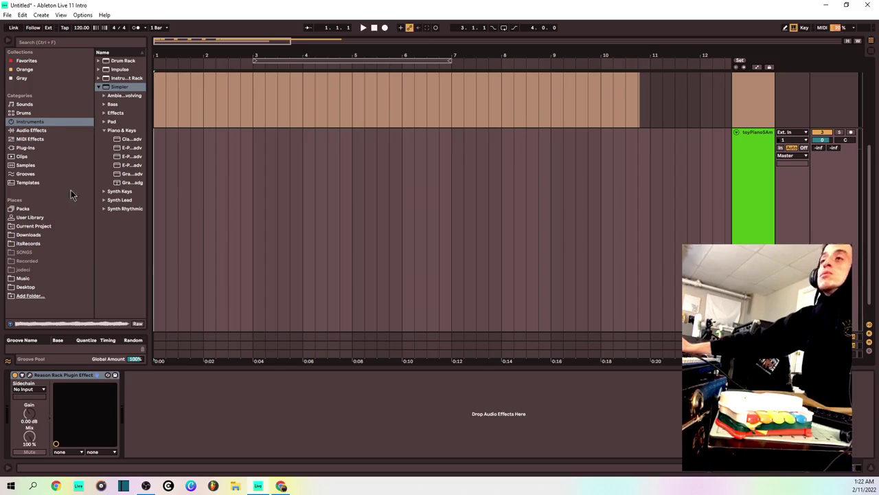
Open the Reason Rack effect on the green track and delete the Sweeper Modulation Effect from it.
left_click(58, 383)
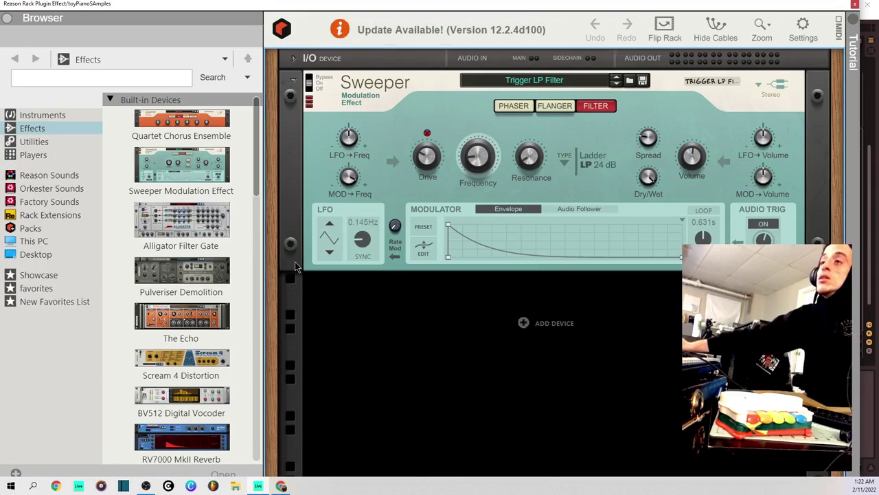
left_click(392, 181)
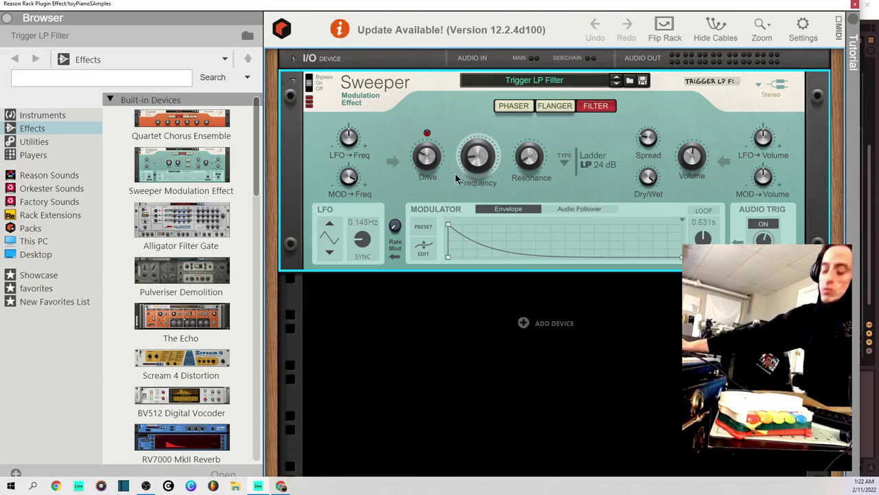
key("Delete")
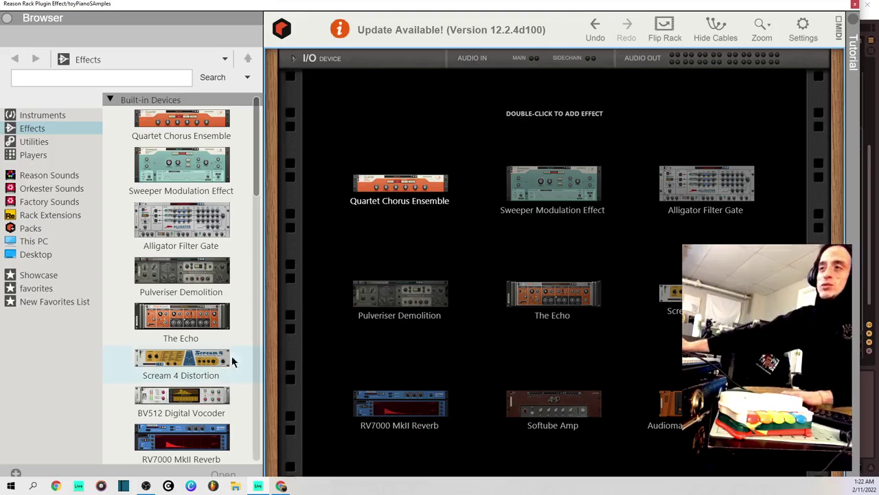
Add the Audiomatic Retro Transformer to the rack and arm the green track for recording.
scroll(220, 373, "down", 6)
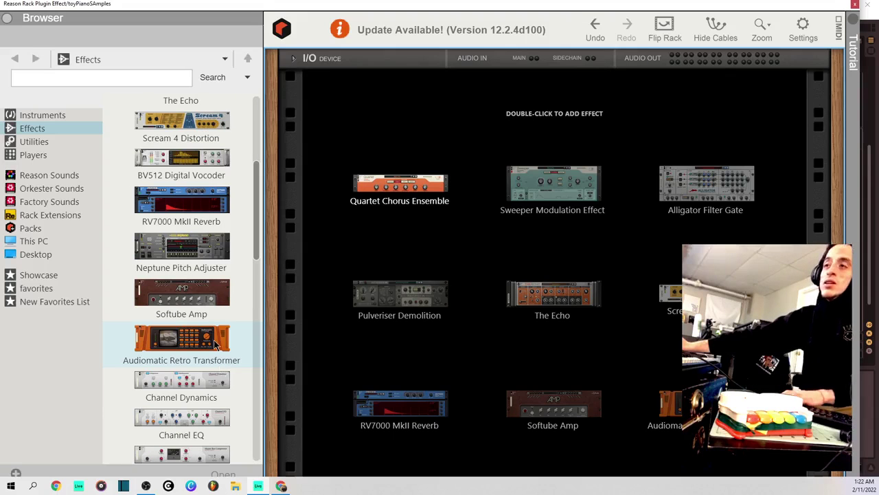
double_click(215, 344)
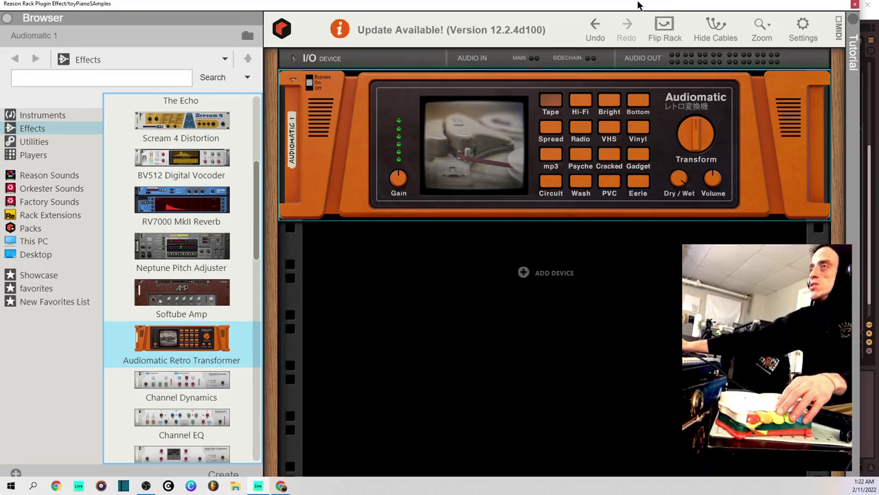
left_click_drag(638, 5, 563, 190)
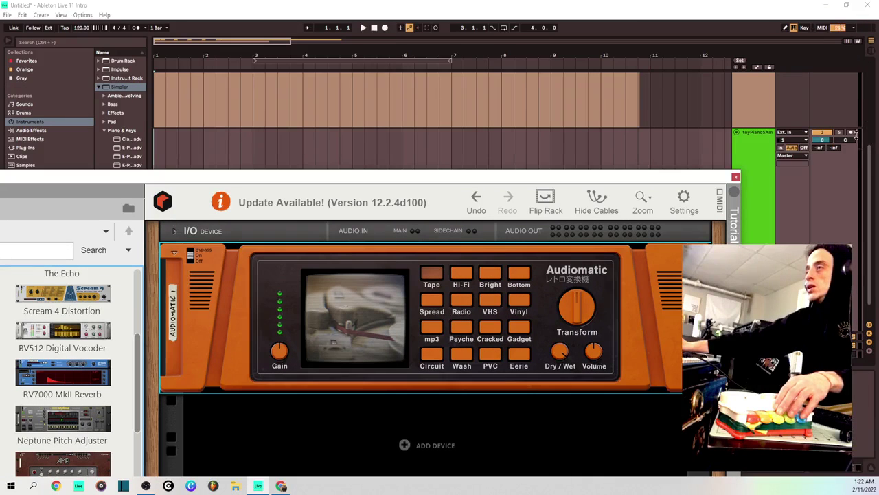
left_click(852, 132)
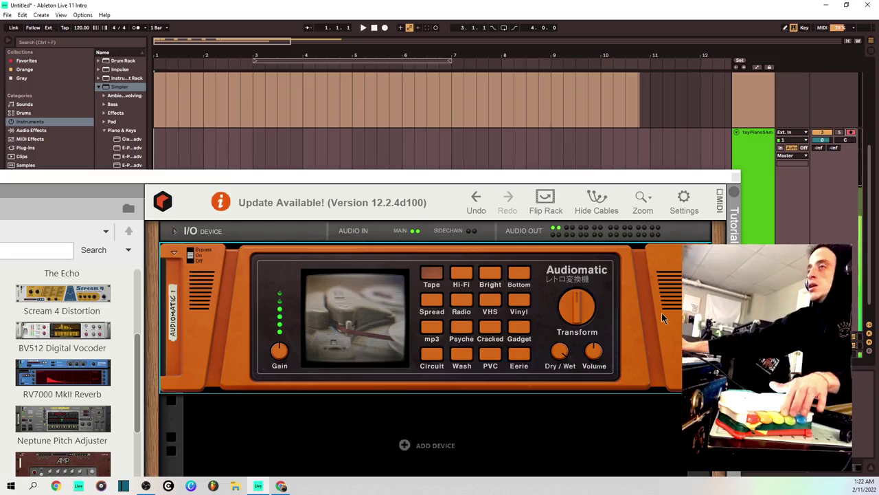
Try Audiomatic's Vinyl, Cracked, PVC and Radio presets, and cut the device from the rack.
left_click(516, 302)
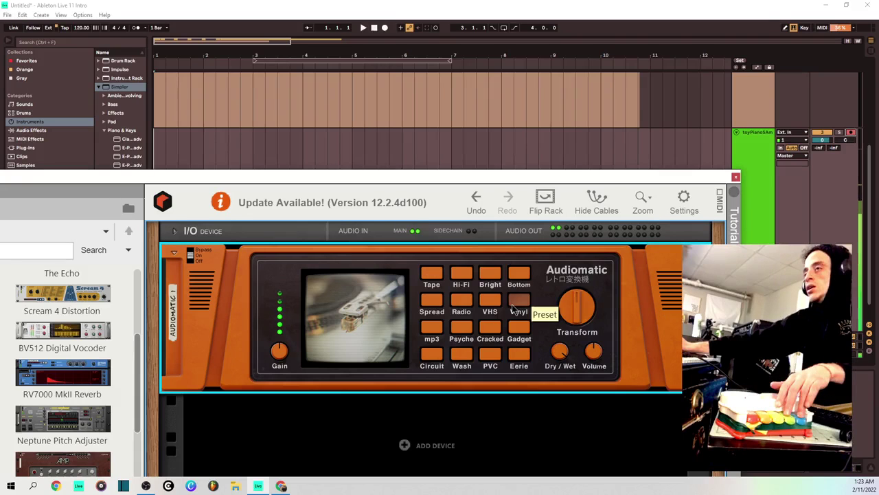
left_click(498, 328)
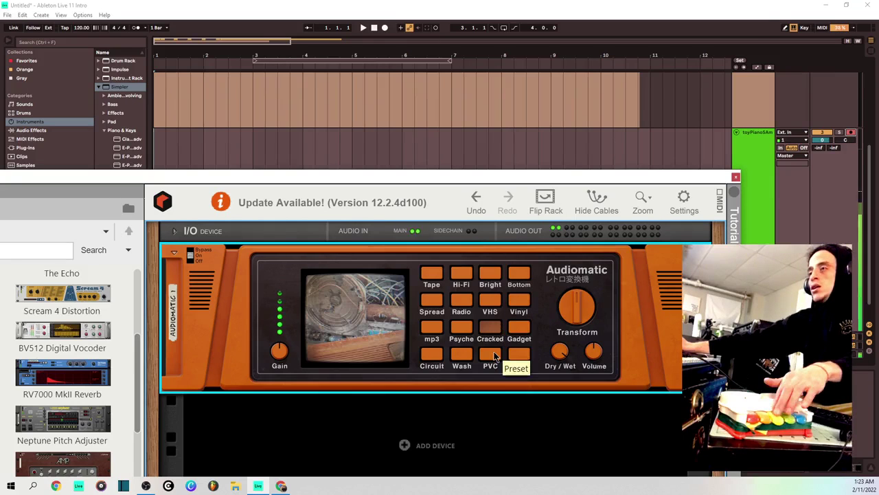
left_click(491, 355)
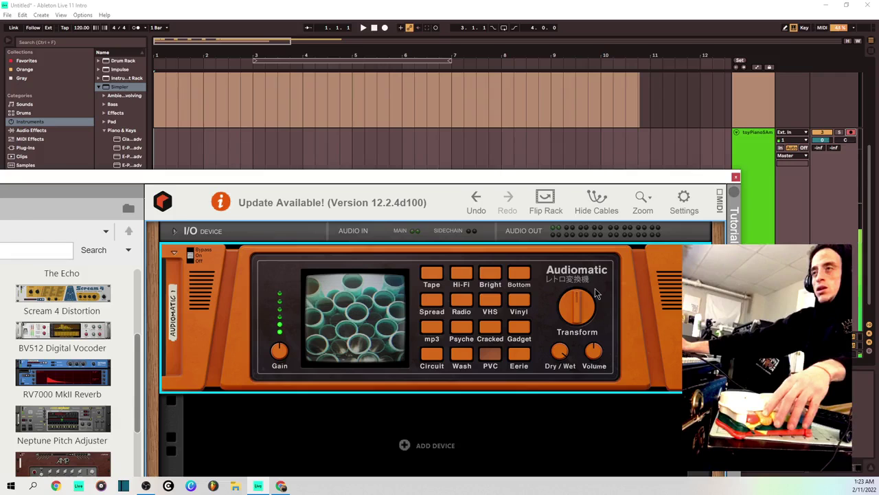
mouse_move(591, 295)
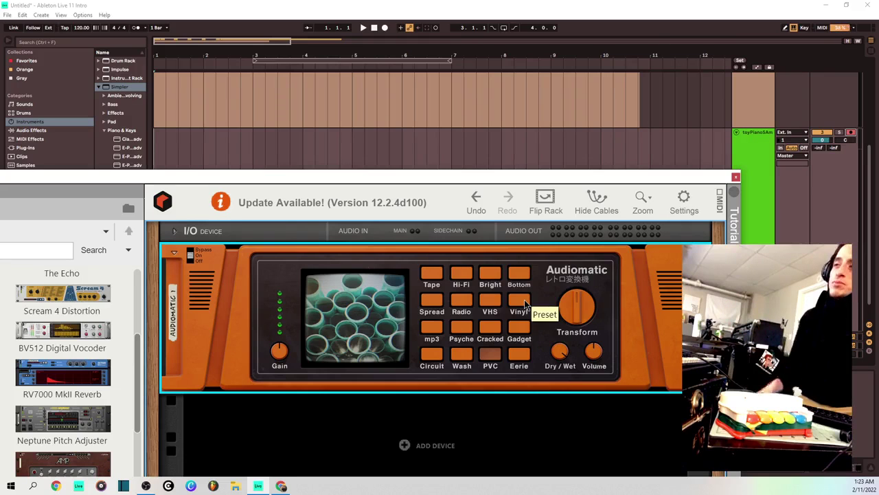
left_click(458, 304)
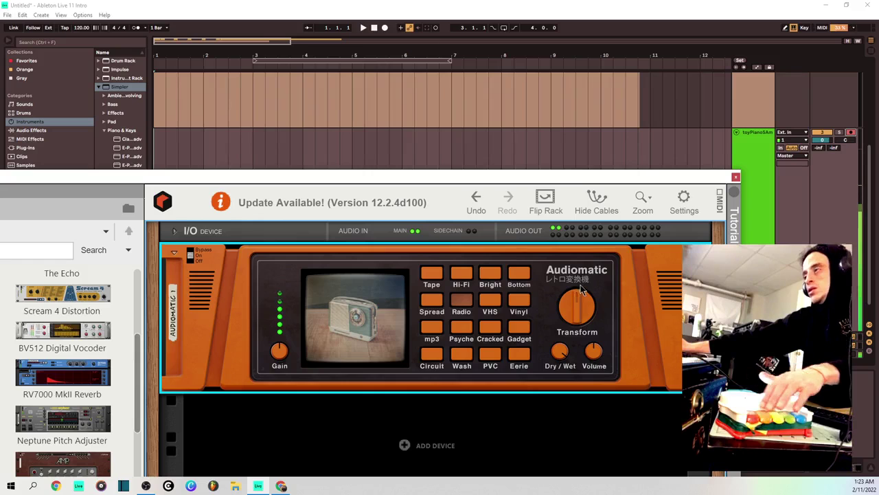
right_click(344, 364)
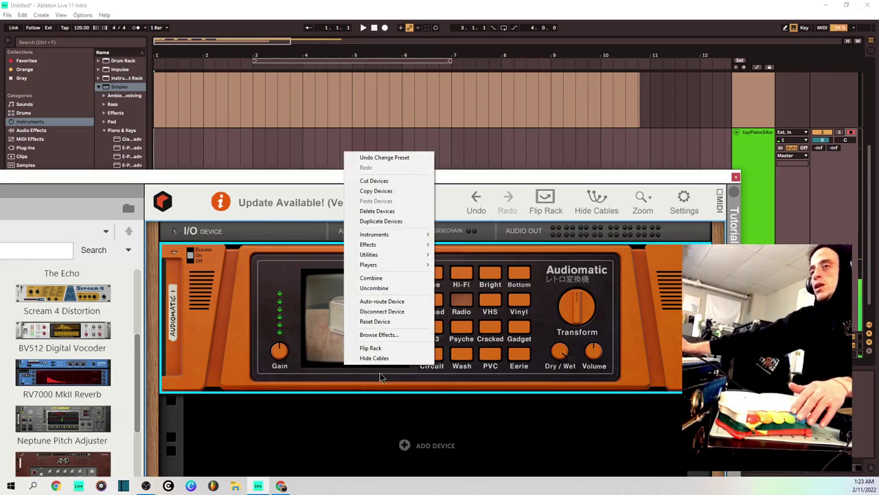
left_click(405, 181)
Add a Polar Dual Pitch Shifter to the empty rack and delete the surplus second copy.
scroll(120, 417, "down", 3)
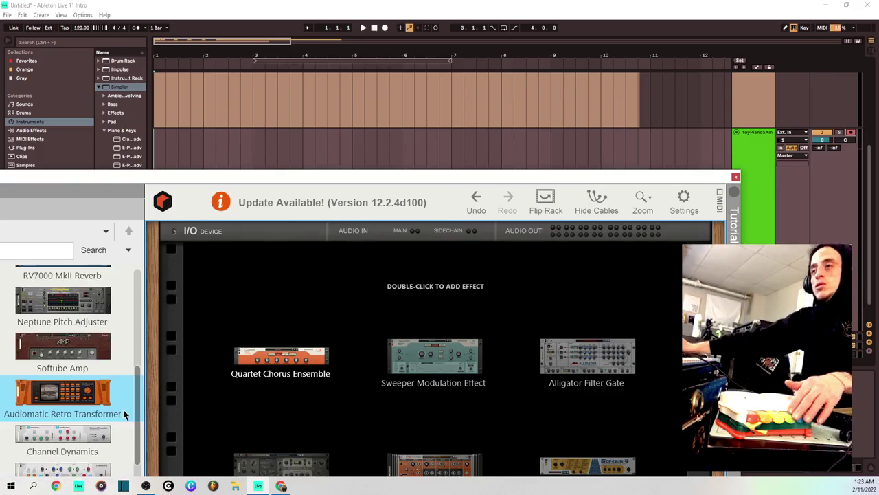
scroll(121, 423, "down", 10)
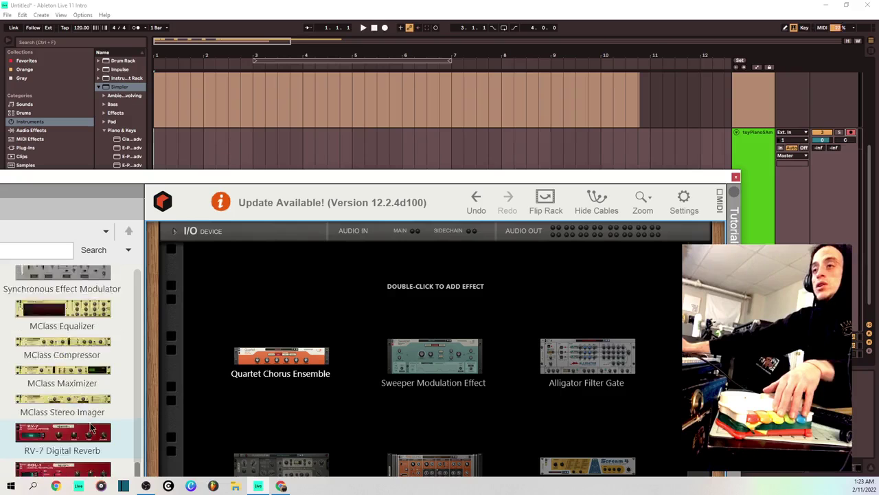
scroll(93, 428, "down", 1)
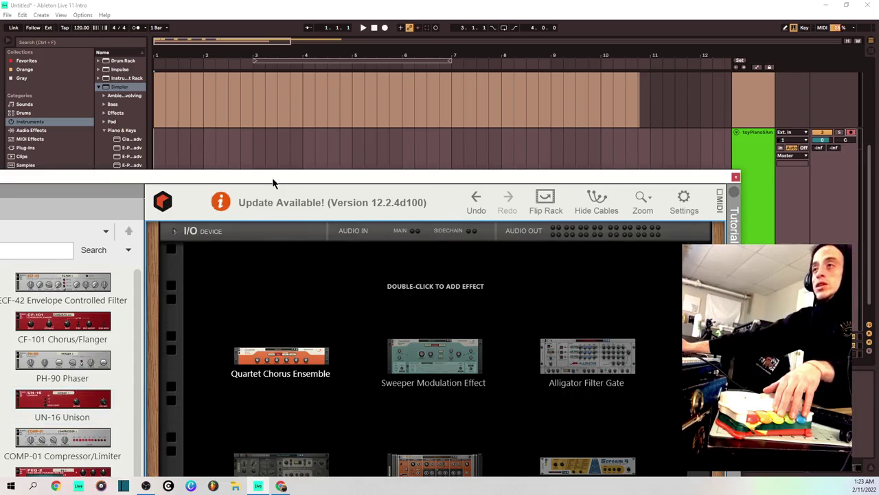
left_click_drag(277, 172, 443, 5)
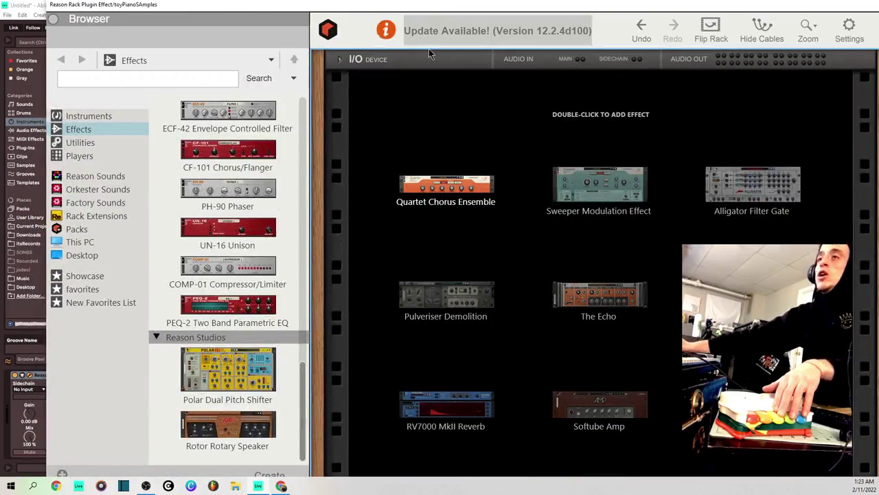
left_click(266, 368)
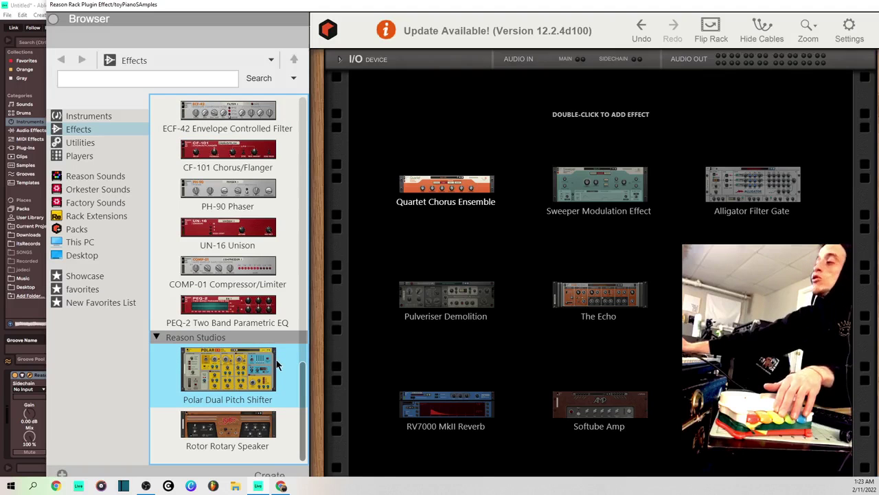
double_click(239, 385)
double_click(241, 389)
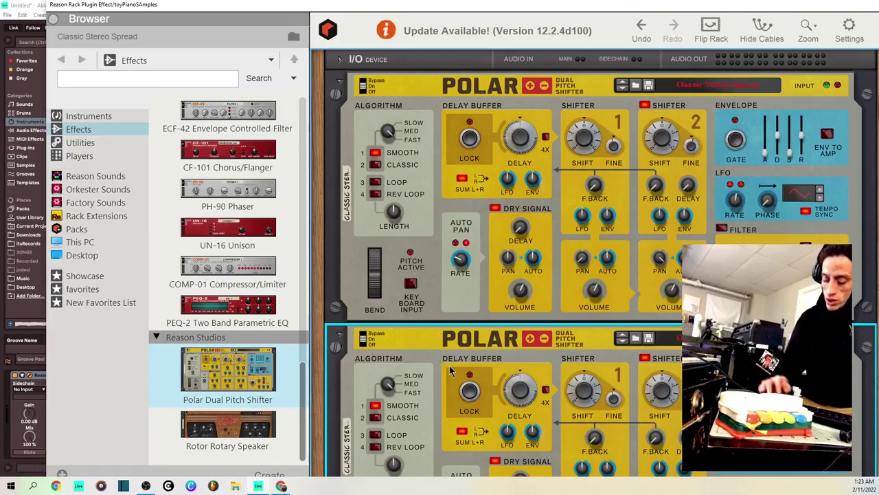
key("Delete")
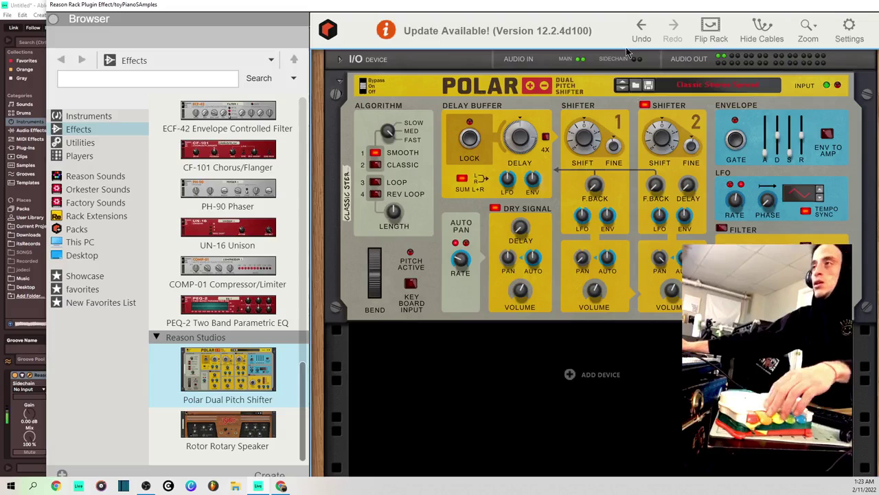
Switch Polar to the Bumpy Chorus patch and browse its Micropitch patches.
left_click(622, 84)
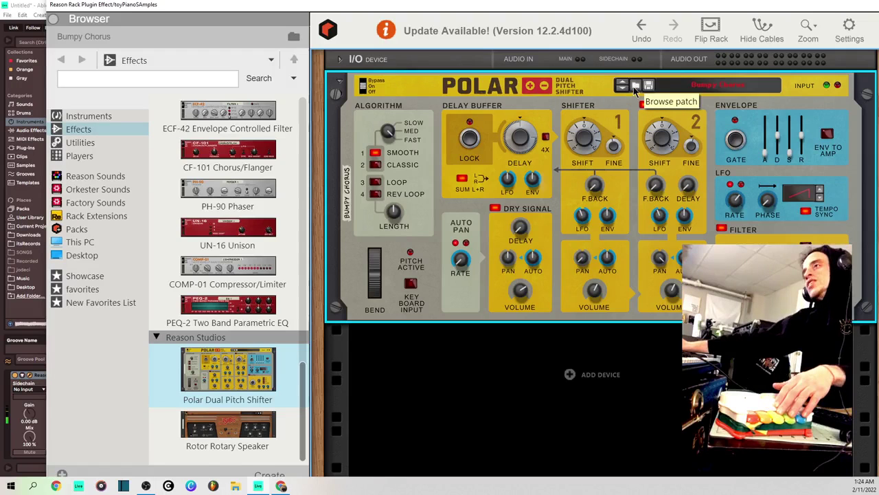
left_click(636, 88)
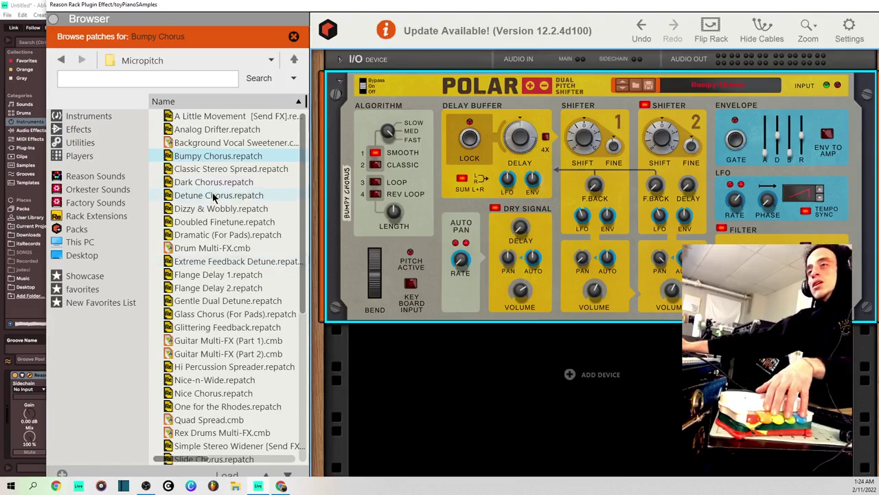
scroll(216, 201, "down", 2)
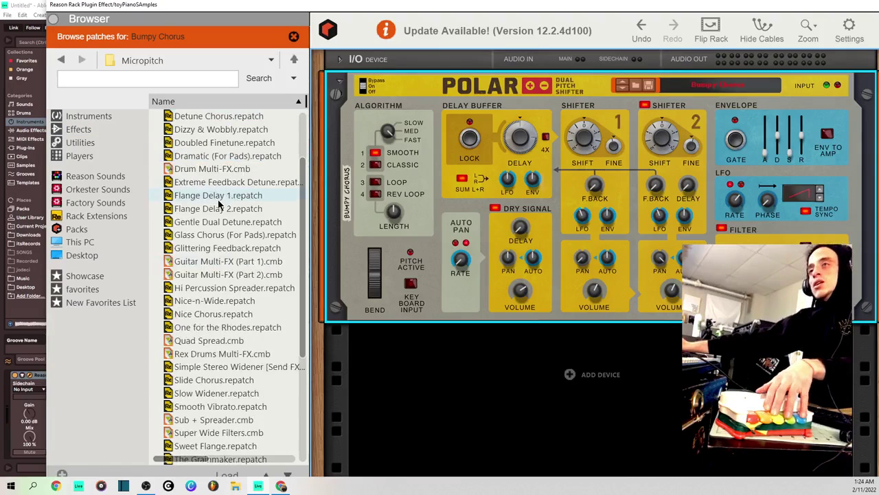
Audition Polar's Extreme Feedback Detune, Nice-n-Wide, Slide Chorus, Sweet Flange, Thick Stereo Chorus and Vocal Thickener patches.
left_click(275, 186)
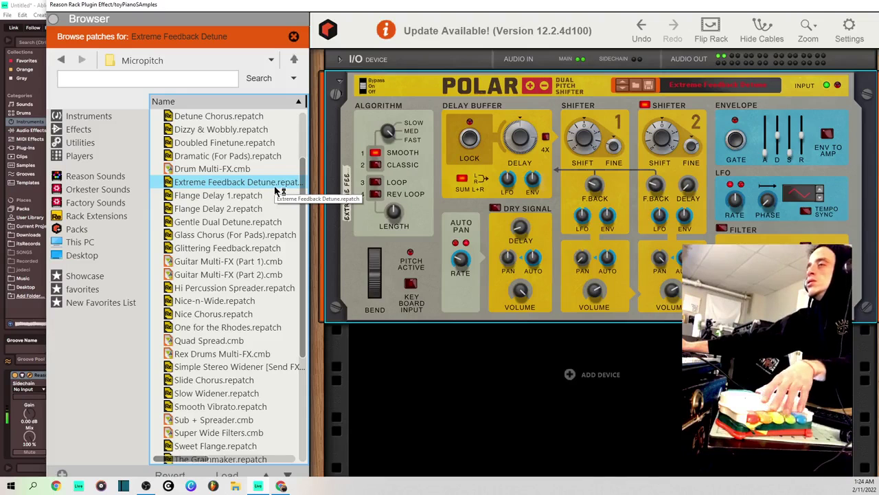
left_click(215, 301)
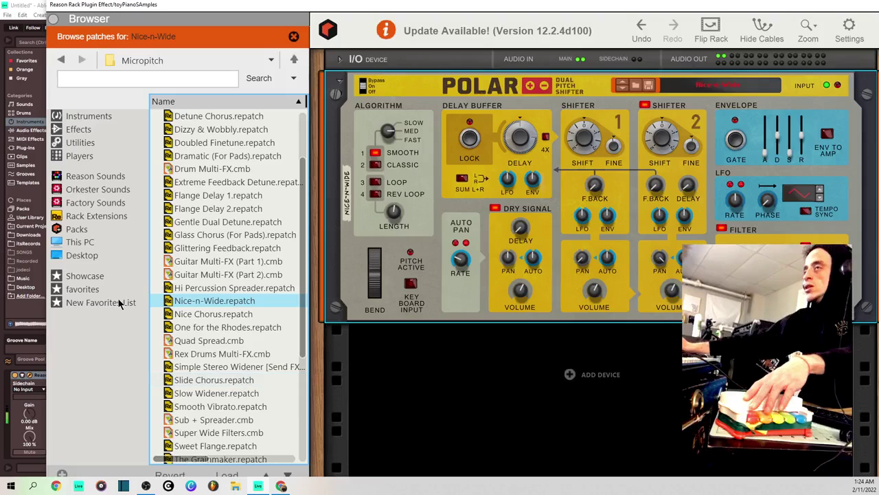
scroll(231, 391, "down", 2)
left_click(249, 305)
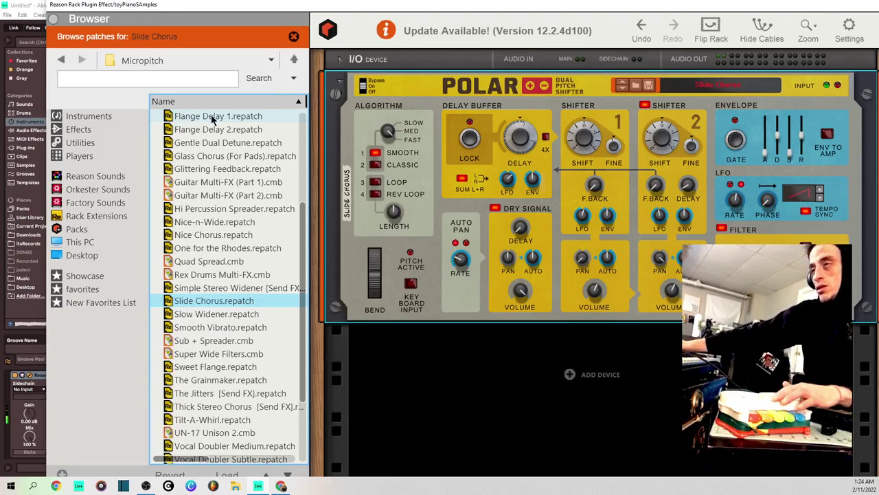
left_click(219, 367)
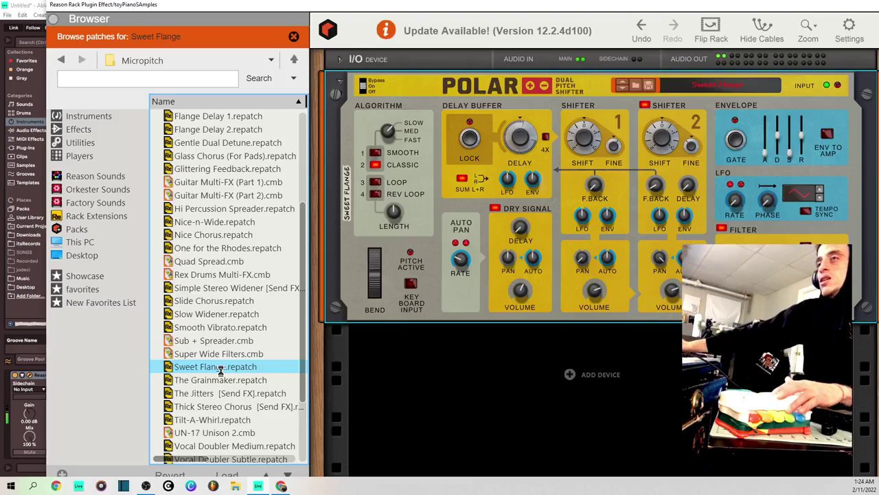
left_click(227, 407)
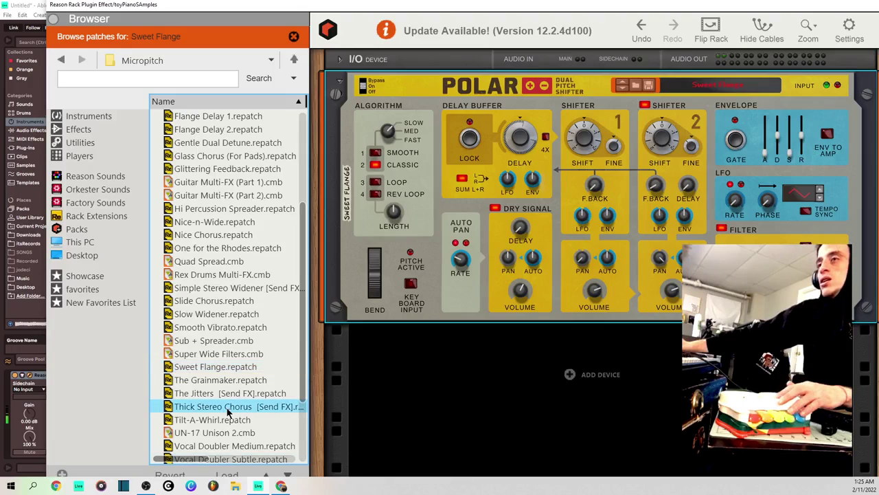
scroll(226, 405, "down", 4)
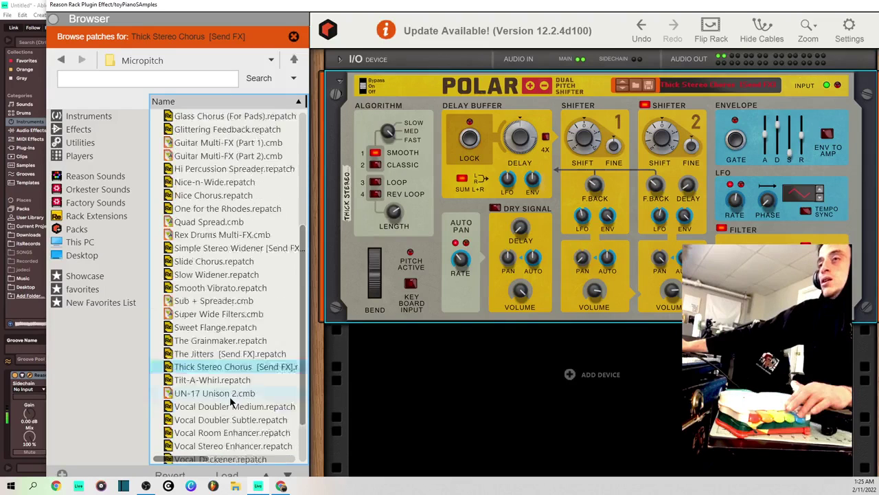
left_click(231, 397)
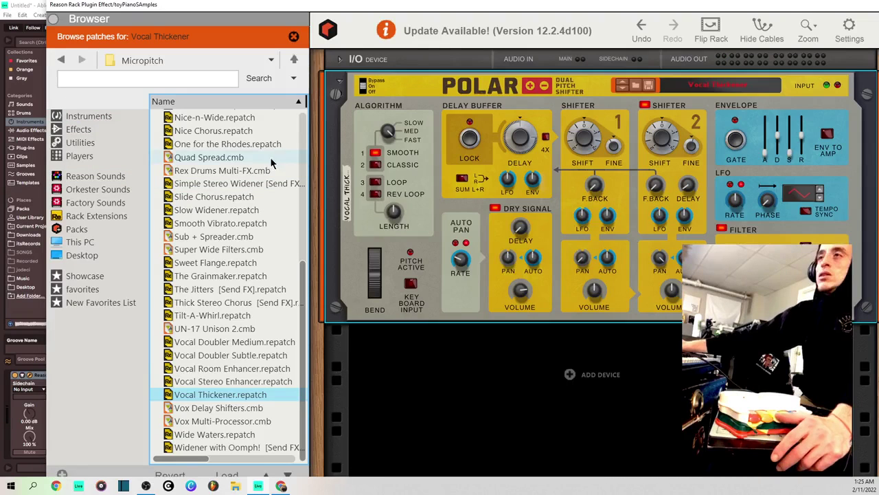
Load the Dark Chorus patch from the Micropitch folder into Polar.
scroll(189, 180, "up", 7)
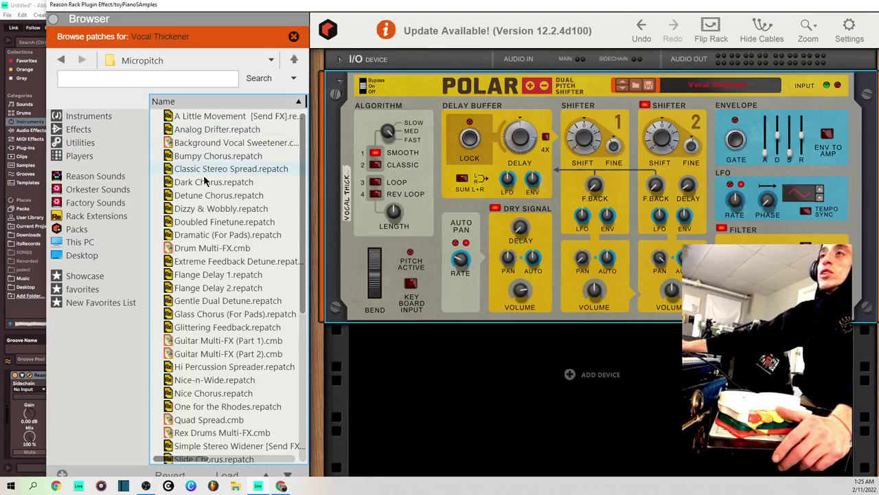
left_click(251, 182)
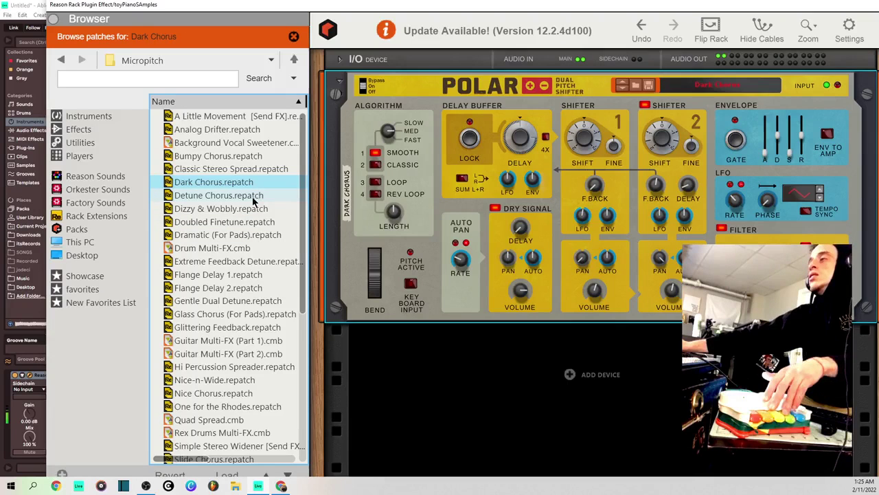
Record a toy piano take through Polar's Dark Chorus onto the green track from bar 1, and stop the recording.
left_click_drag(426, 4, 363, 335)
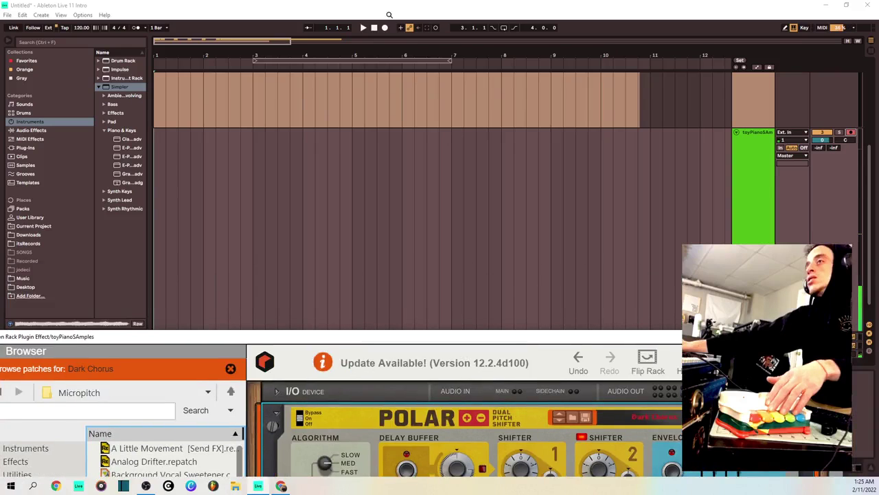
left_click(384, 27)
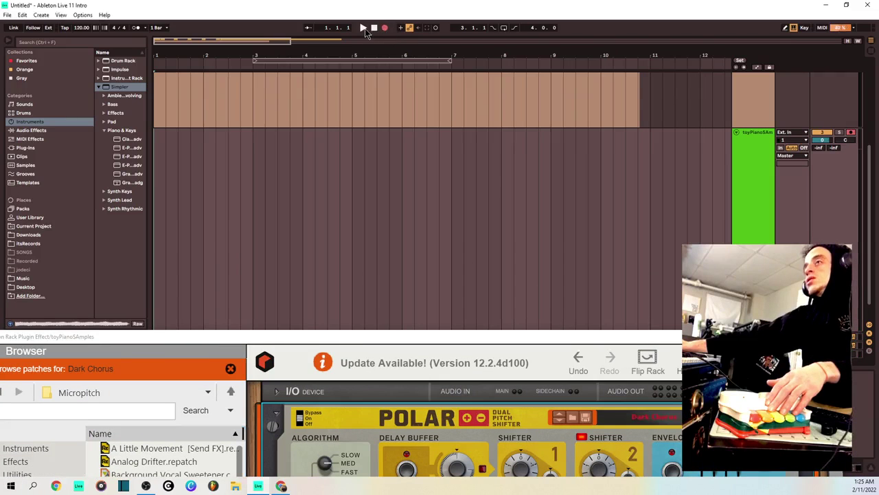
left_click(364, 28)
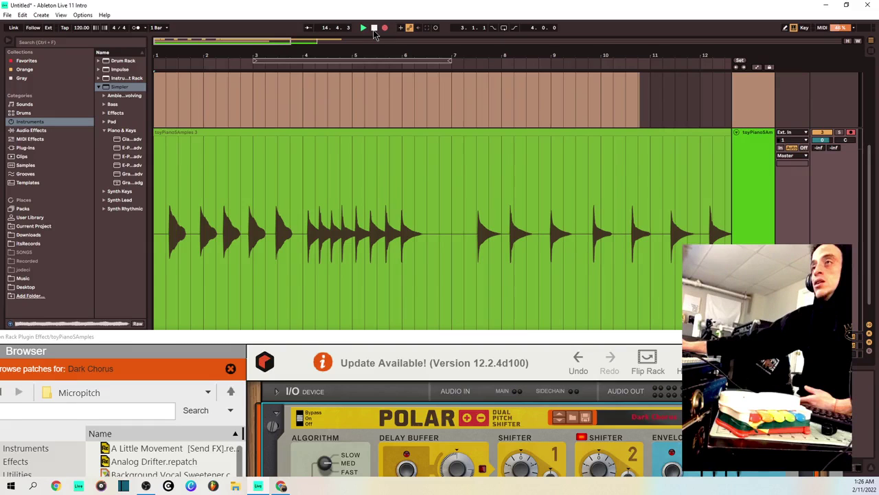
left_click(375, 29)
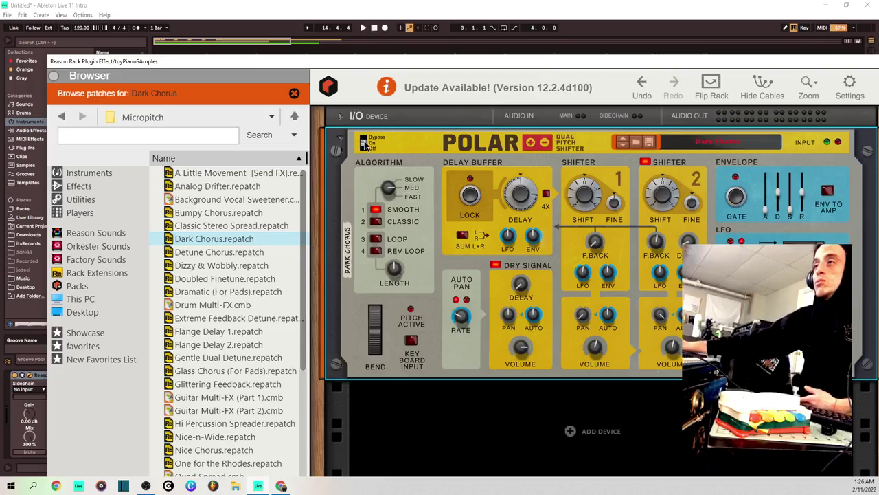
Replace Polar in the Reason Rack with a Synchronous Effect Modulator from the built-in effects.
left_click(365, 145)
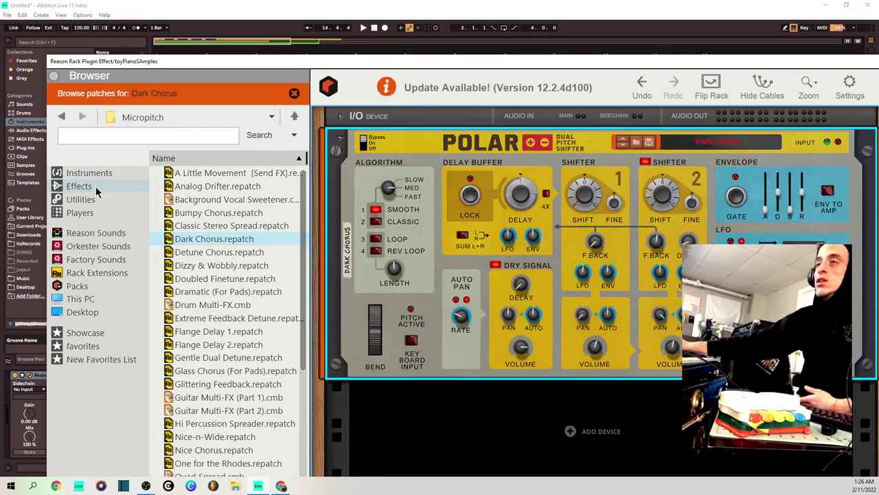
left_click(95, 186)
scroll(260, 334, "down", 2)
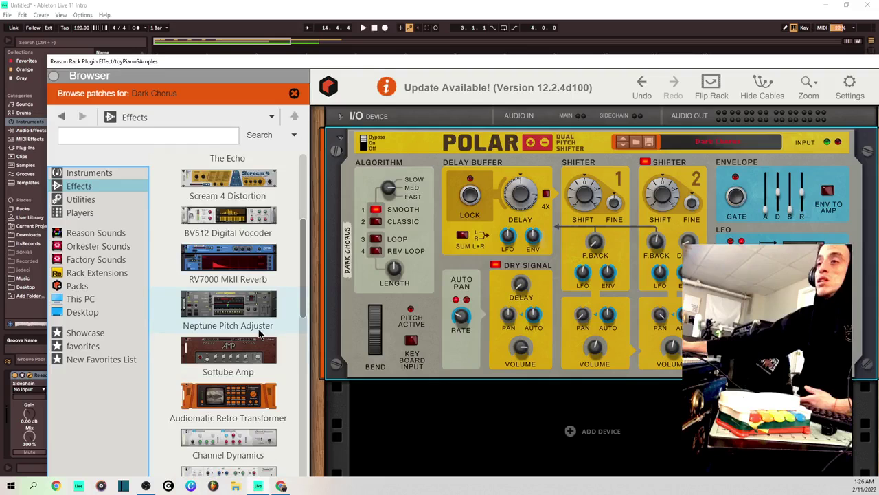
scroll(260, 333, "down", 3)
scroll(265, 317, "up", 1)
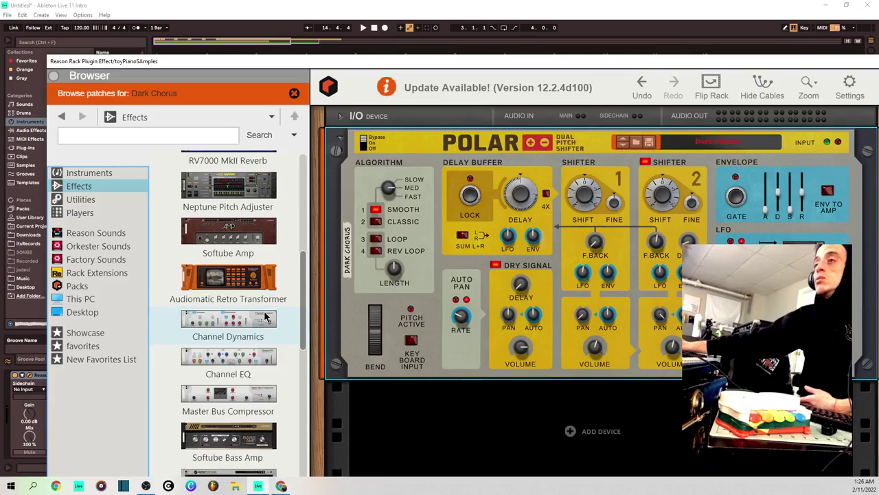
scroll(261, 336, "down", 4)
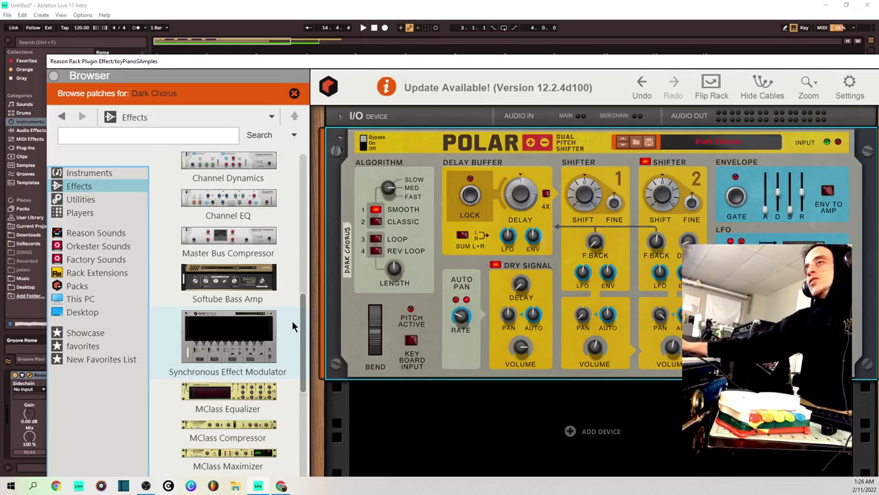
left_click(251, 356)
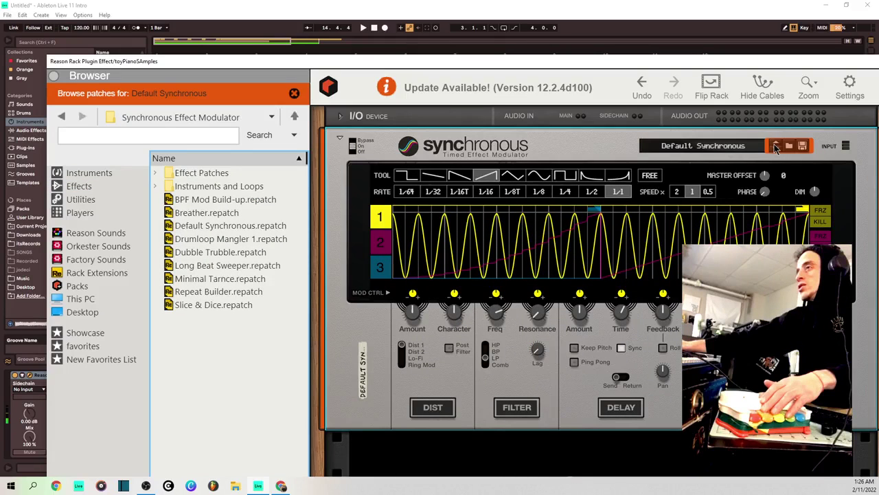
Audition Synchronous's Breather, BPF Mod Build-up, Slice & Dice and Repeat Builder patches, and load Minimal Tarnce.
left_click(775, 145)
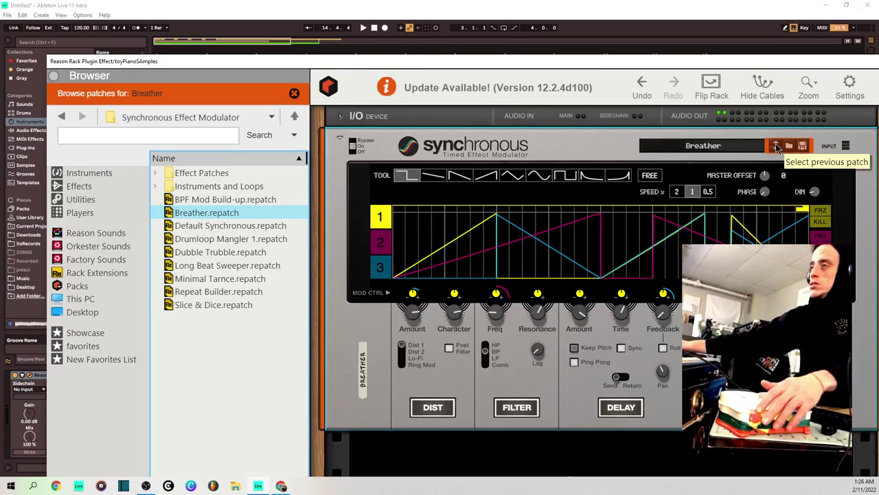
left_click(776, 146)
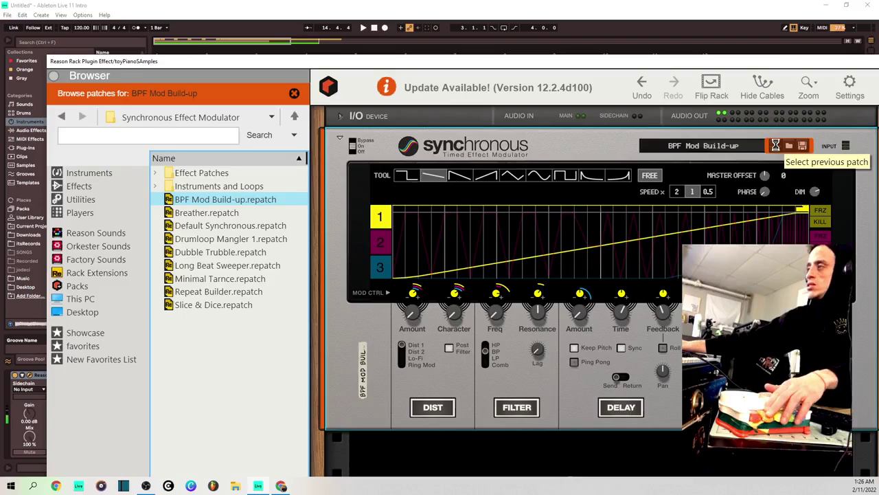
left_click(776, 146)
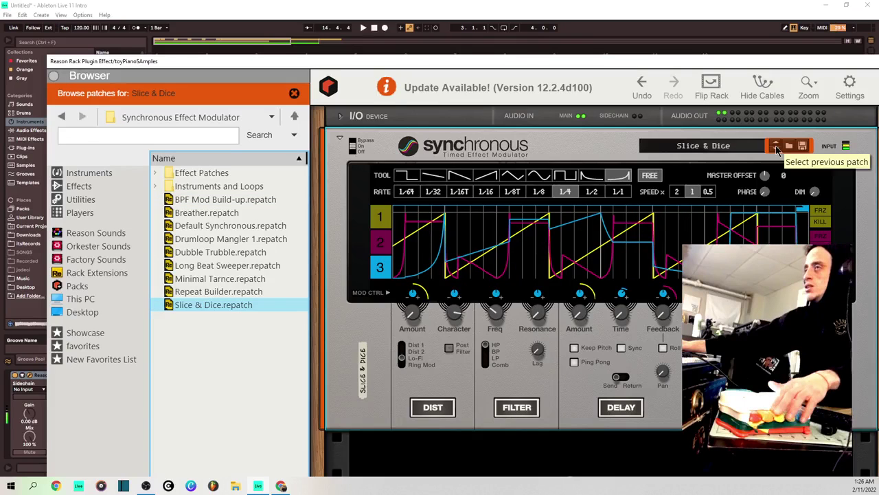
left_click(777, 144)
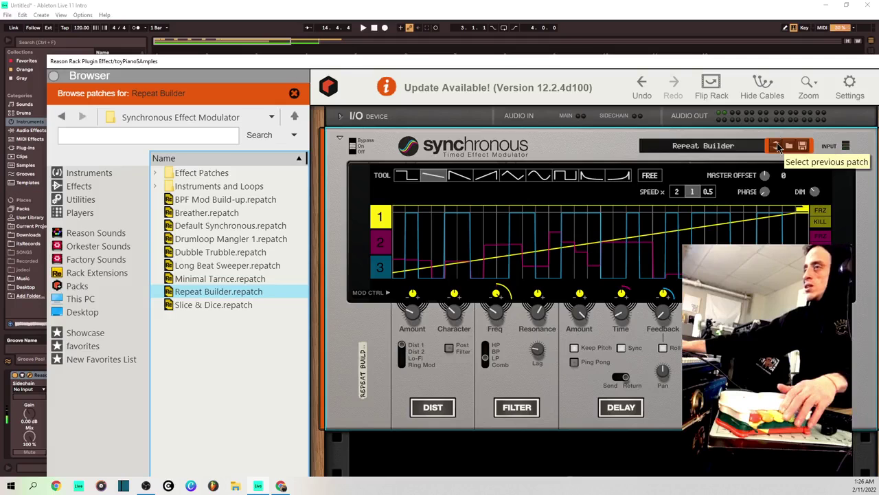
left_click(777, 145)
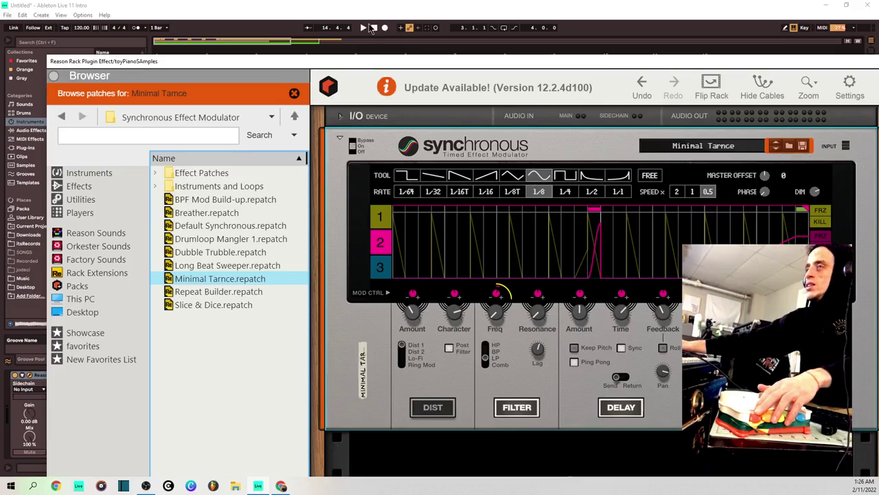
Clear the rack window off the arrangement and place the insert position at bar 18, after the green take.
left_click_drag(384, 62, 348, 419)
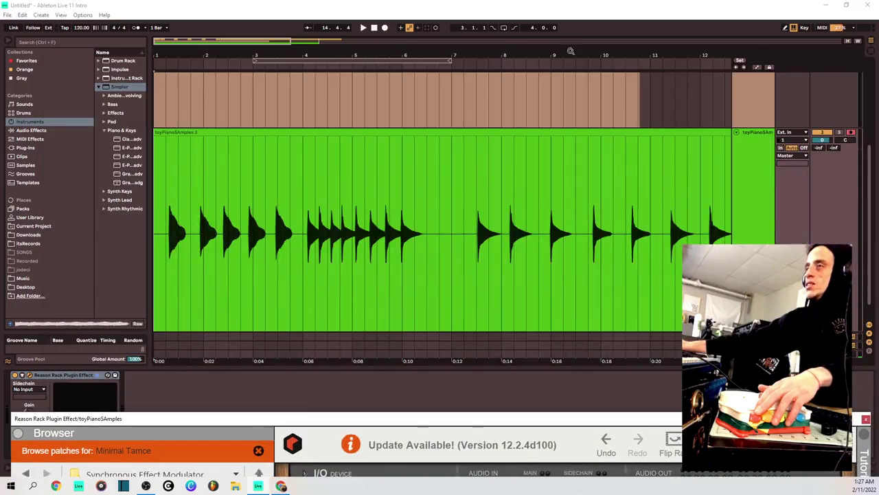
left_click_drag(571, 51, 570, 31)
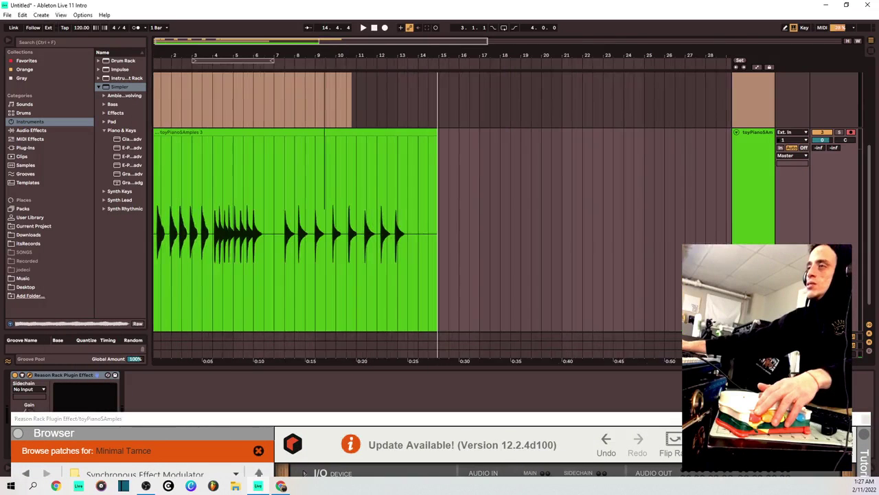
left_click(483, 205)
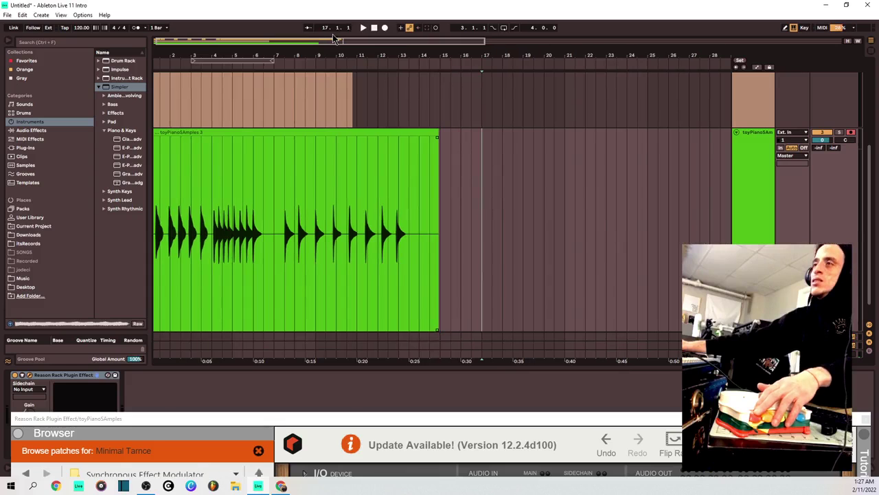
right_click(746, 186)
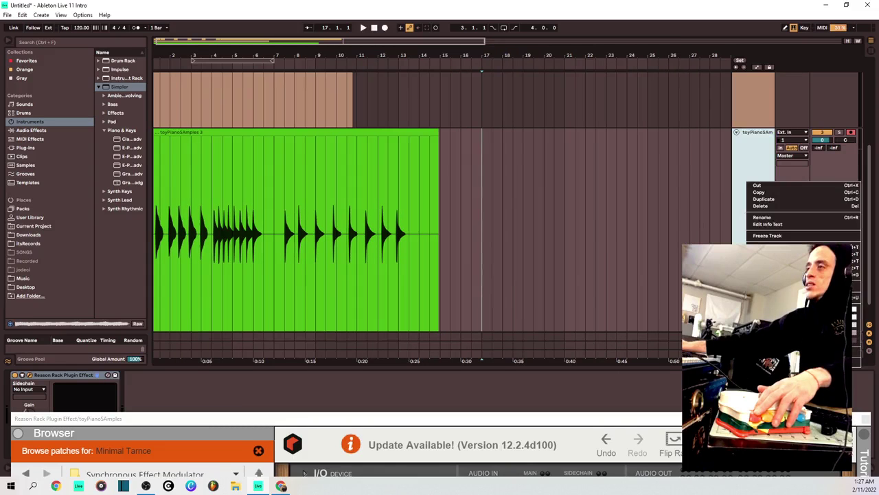
key("Escape")
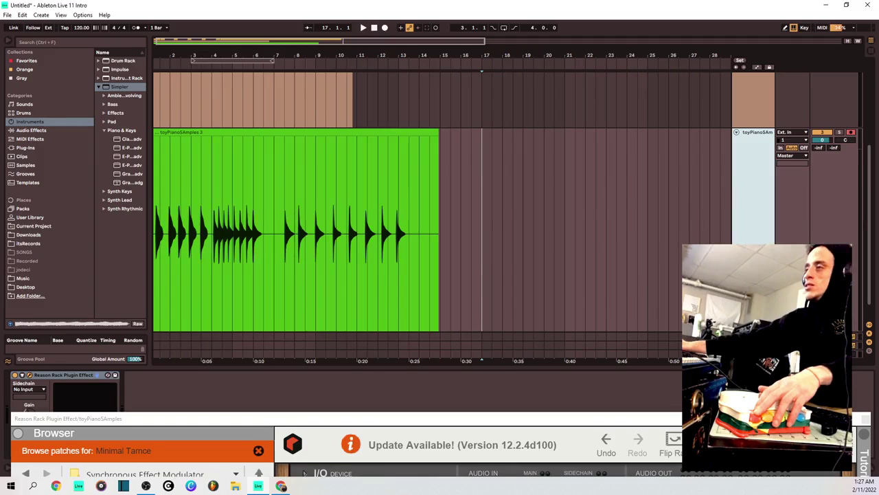
right_click(605, 237)
key("Escape")
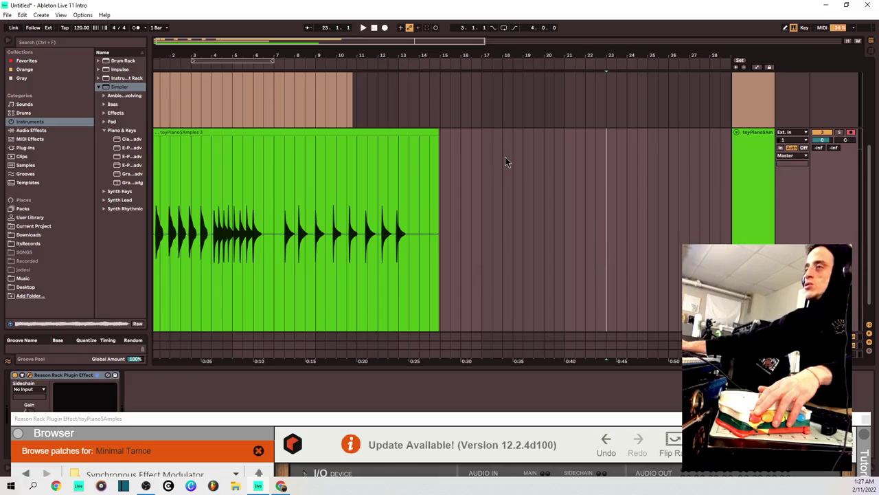
right_click(505, 162)
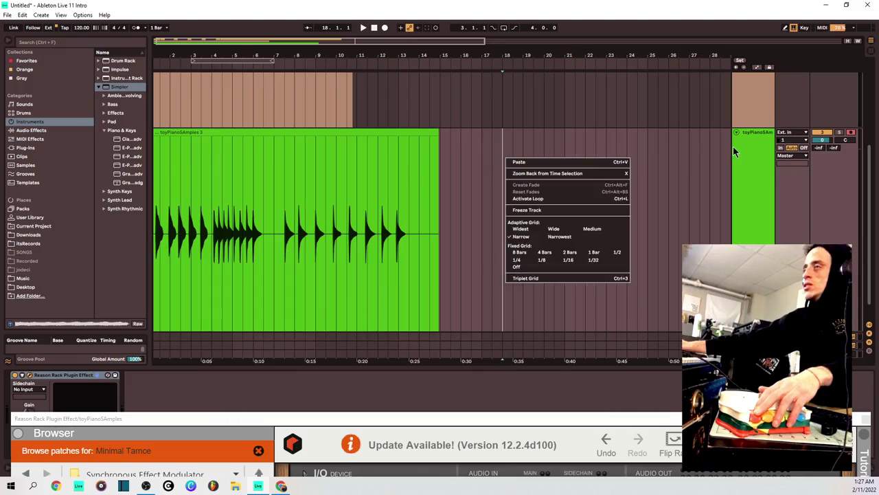
Recolor the green toy piano track blue and record a take through Minimal Tarnce on it from bar 18.
right_click(733, 146)
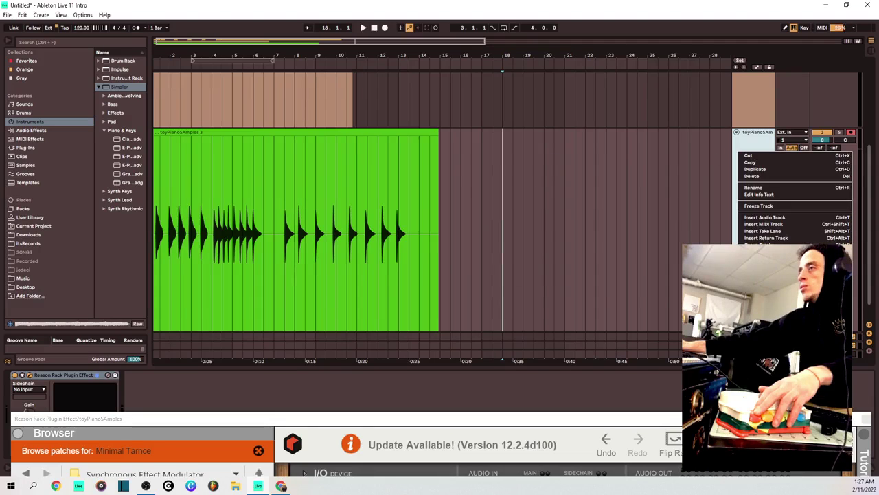
key("Escape")
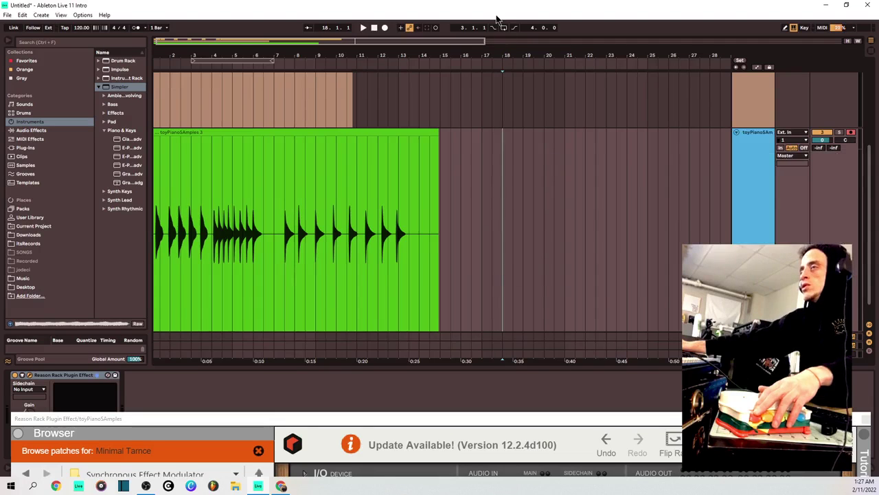
left_click(389, 30)
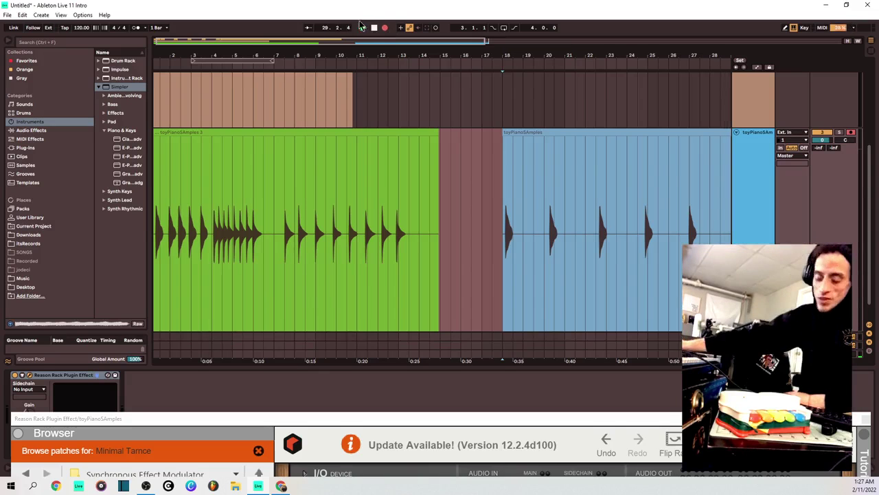
key("space")
Move the blue toy piano clip down onto a new track of its own, starting at position 17.3.1.
scroll(382, 88, "up", 5)
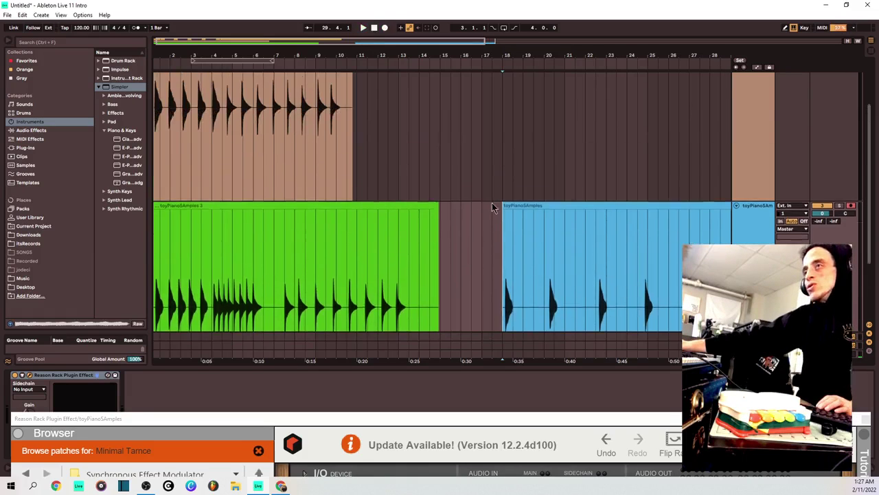
left_click(763, 125)
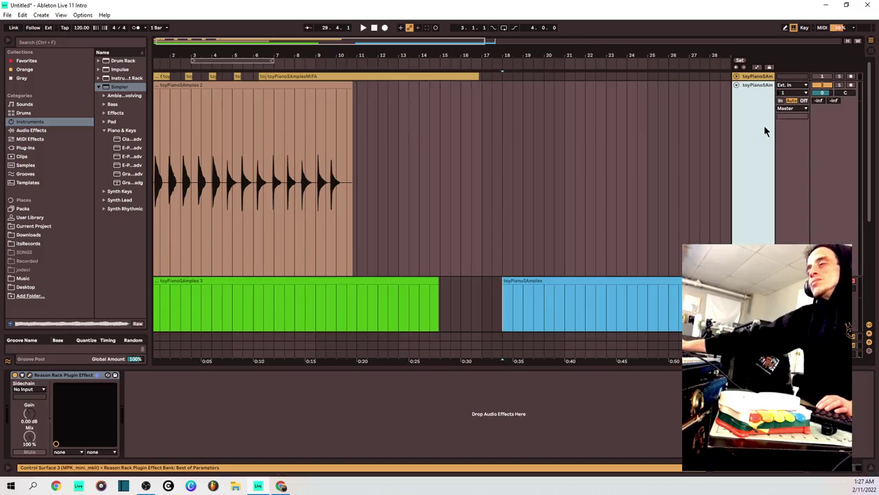
left_click_drag(671, 278, 588, 335)
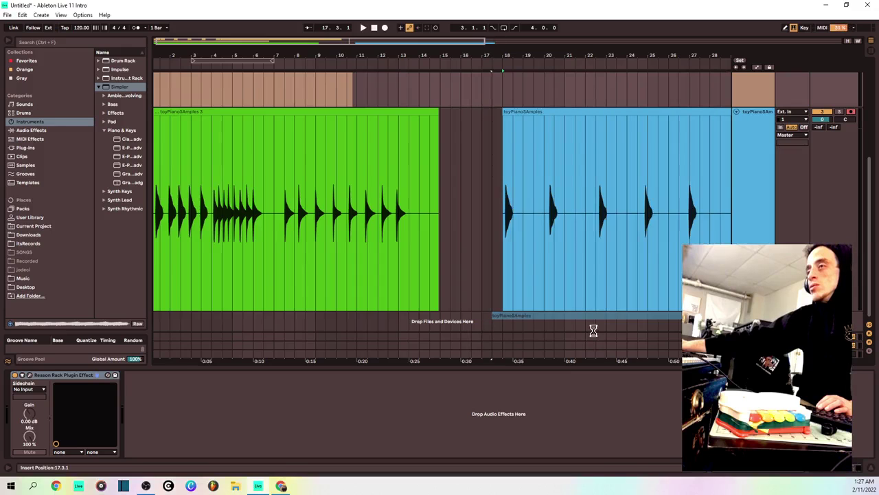
Load the Minimal Tarnce patch from Synchronous's Effect Patches Ambience folder in the original track's rack, and bring up the new track's rack.
left_click(744, 157)
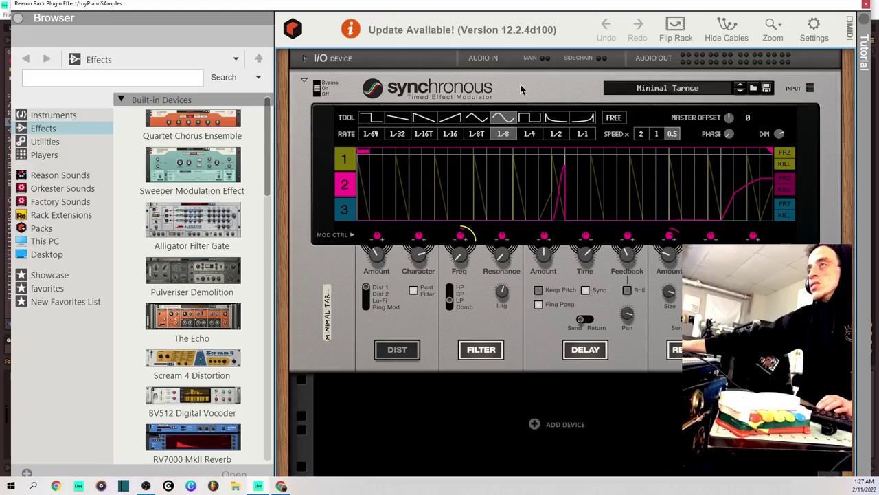
left_click_drag(737, 6, 707, 377)
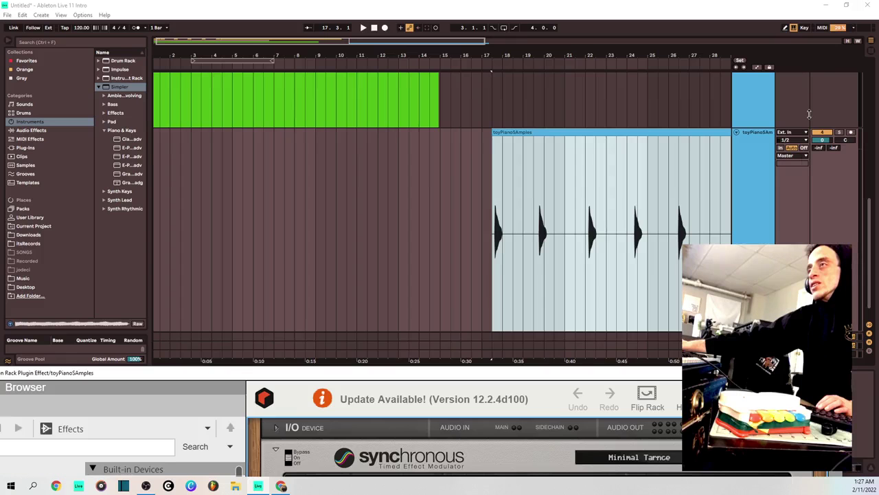
key("super+Up")
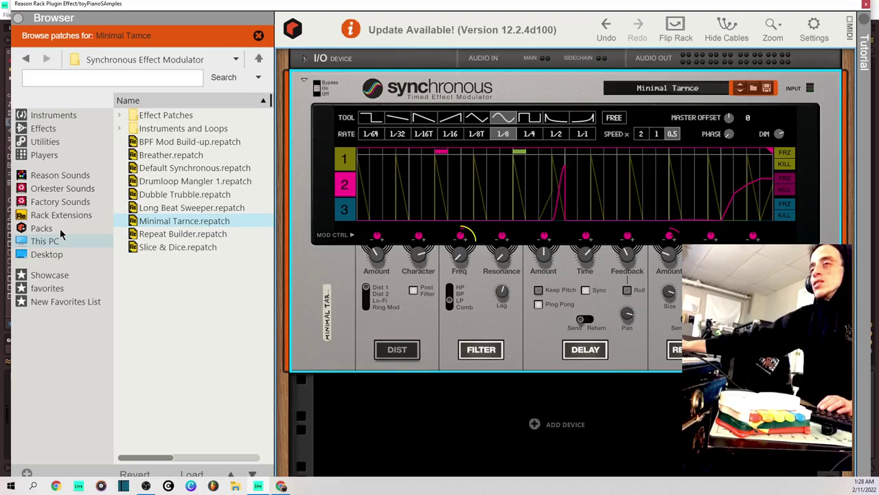
left_click(124, 116)
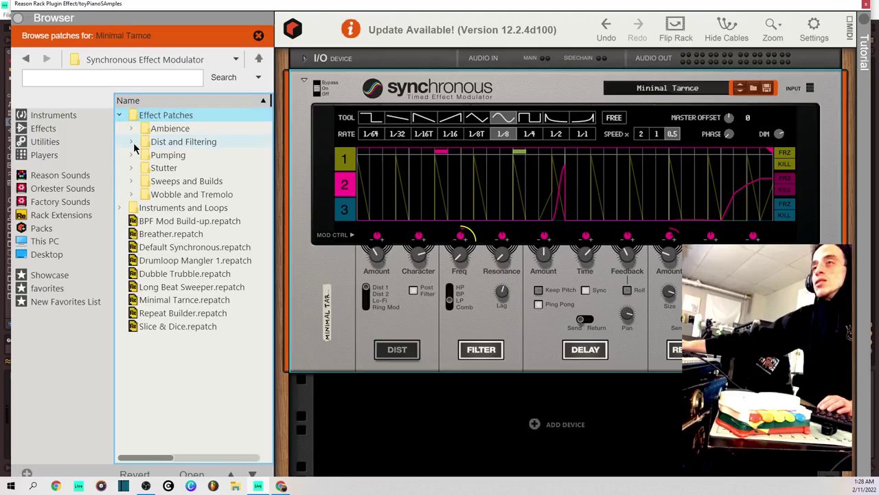
left_click(131, 131)
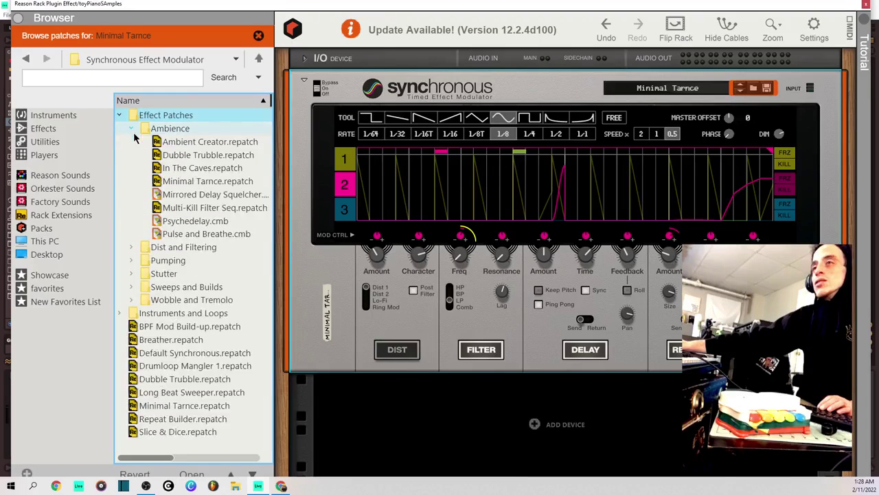
left_click(206, 183)
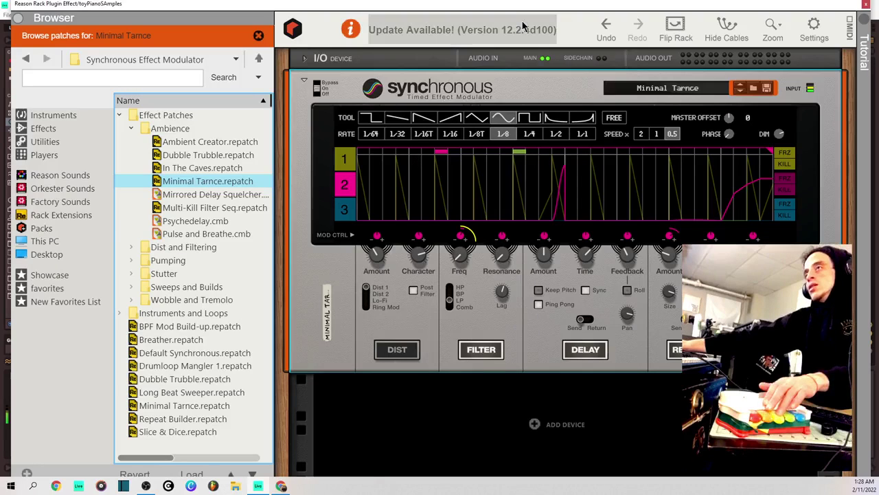
key("super+Down")
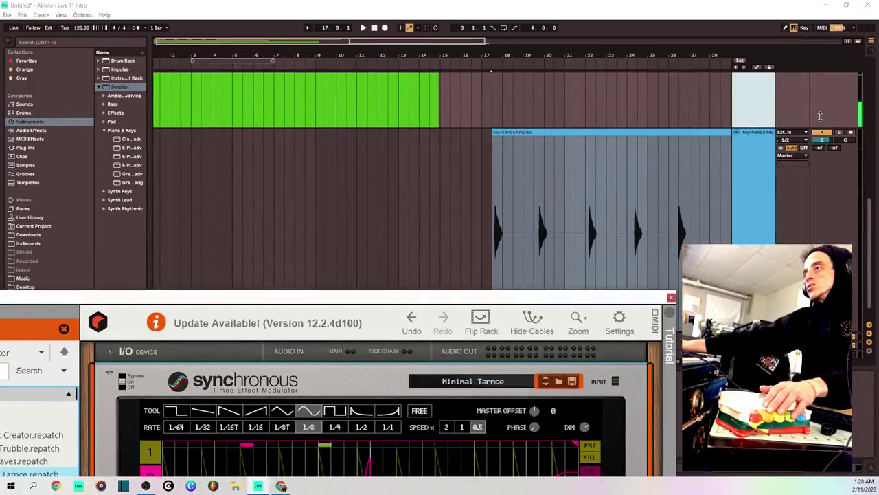
key("super+Up")
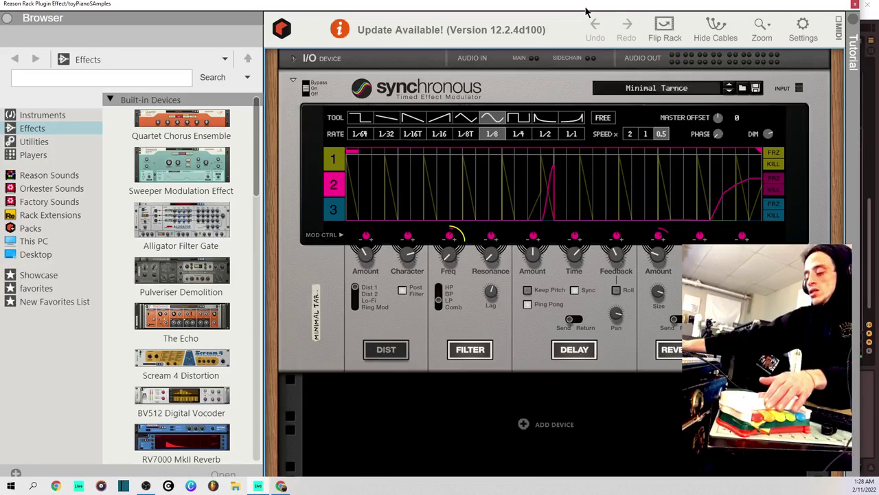
Undo the stray curve edit in Synchronous and delete the blue toy piano clip starting at position 17.3.1.
left_click(585, 180)
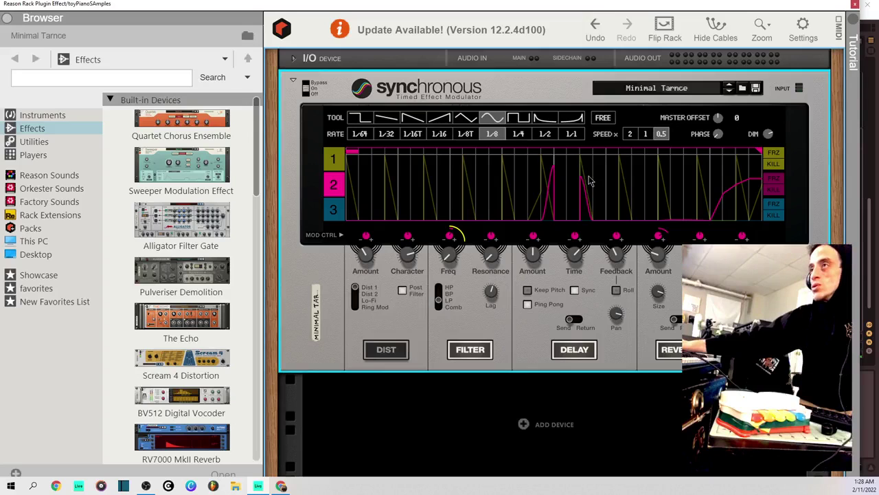
key("ctrl+z")
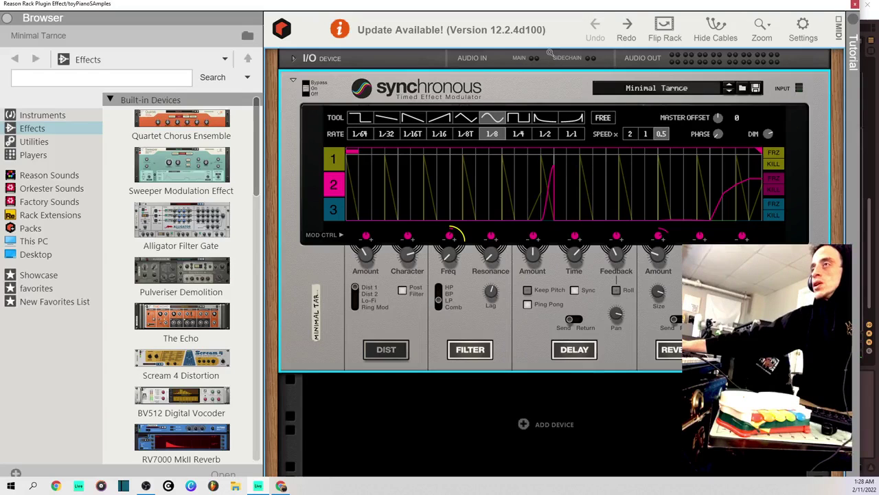
left_click_drag(535, 8, 516, 245)
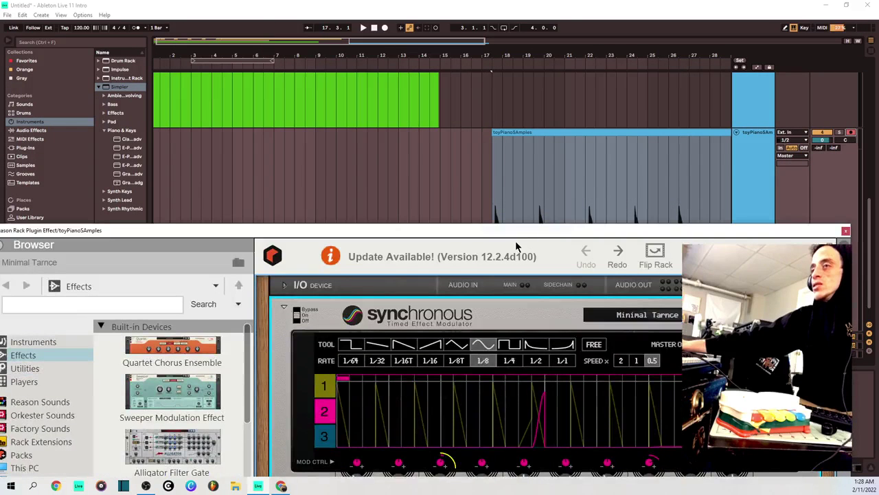
left_click(546, 140)
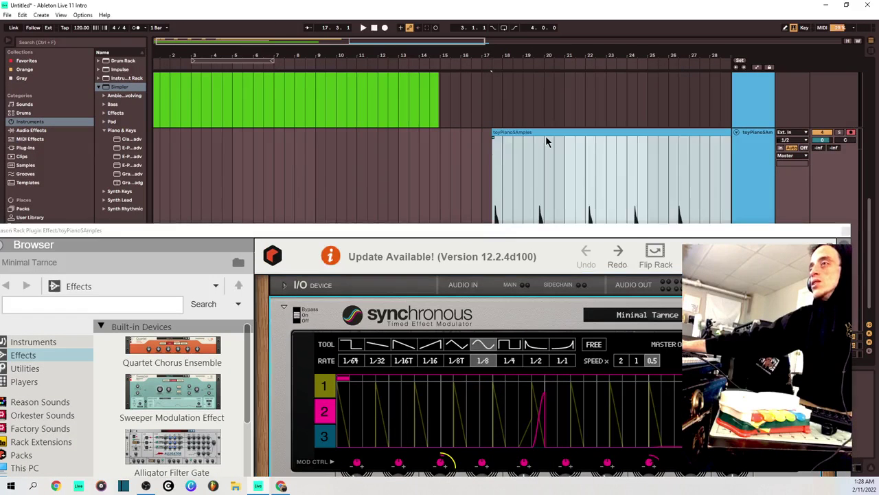
right_click(547, 140)
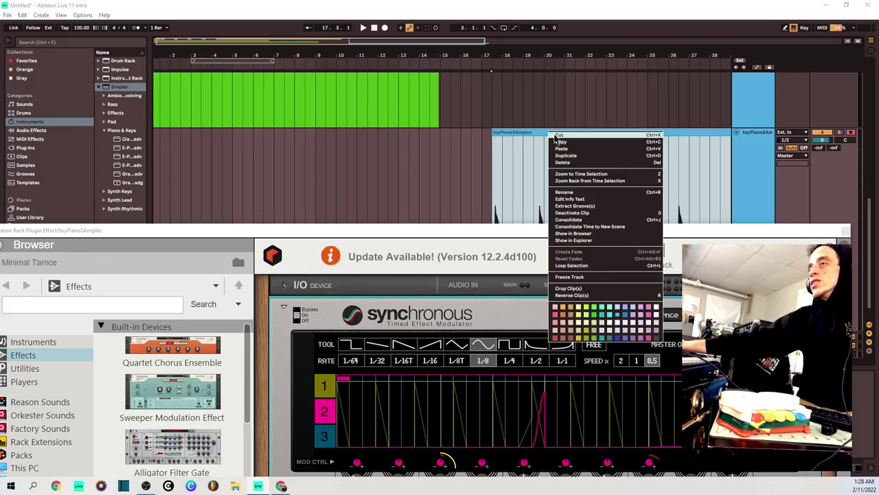
left_click(559, 154)
Place the insert position at the start of the emptied blue toy piano track and close its rack window.
left_click(209, 81)
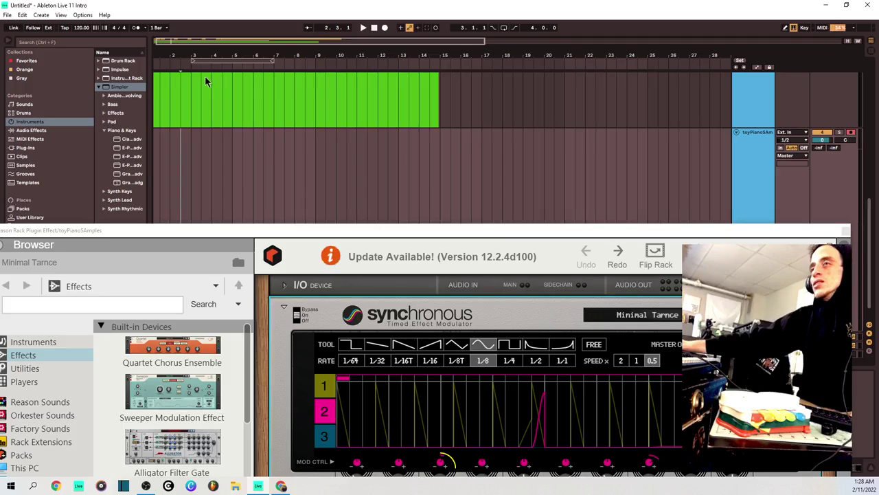
key("minus")
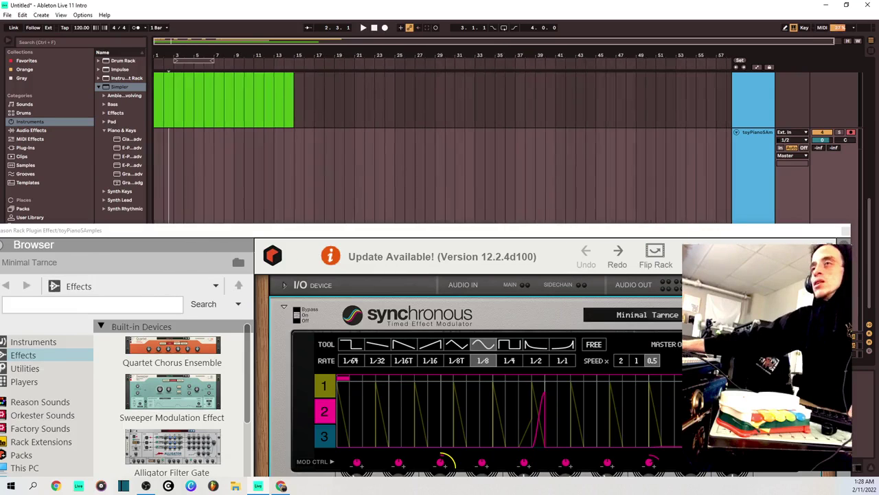
left_click(157, 138)
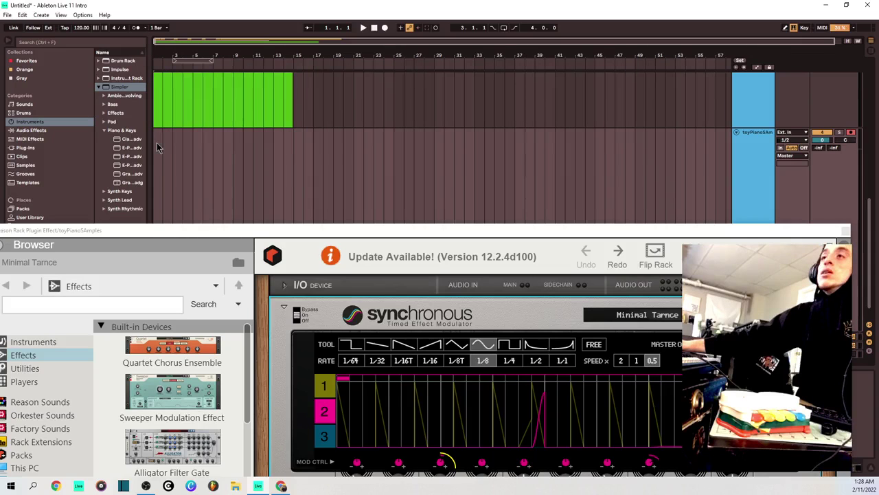
left_click(846, 233)
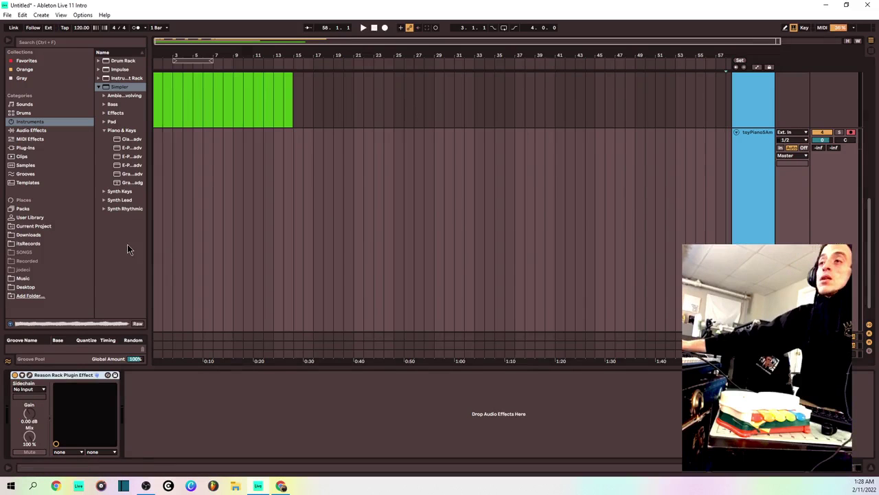
Reopen the blue track's Reason Rack and add a Pulveriser Demolition device below Synchronous.
left_click(31, 376)
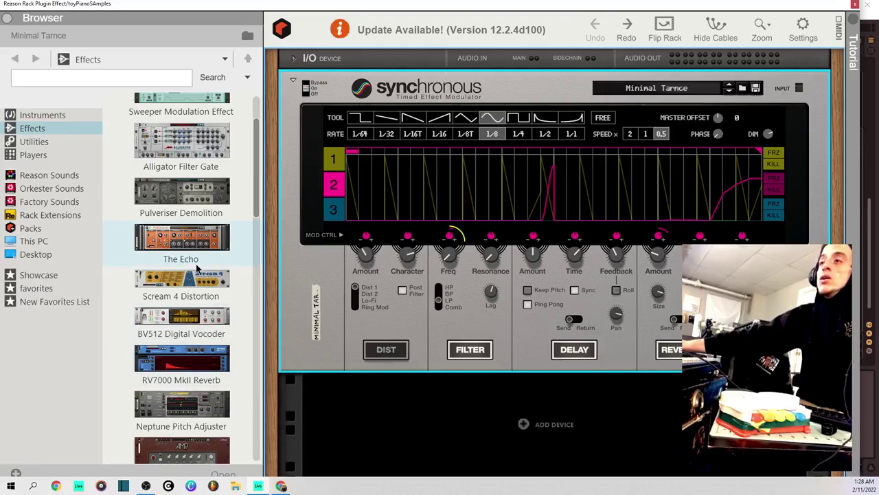
double_click(192, 185)
right_click(511, 86)
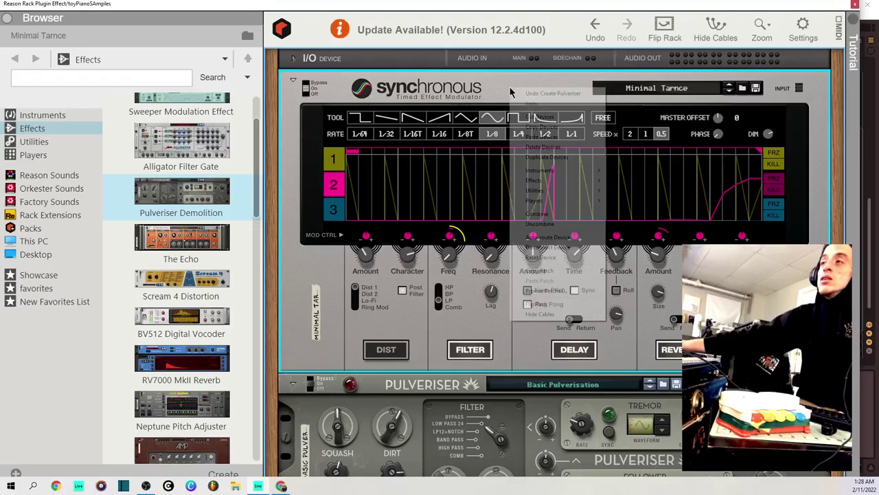
left_click(357, 104)
Step through the Pulveriser patches to load Anxiety FX.
scroll(560, 290, "down", 3)
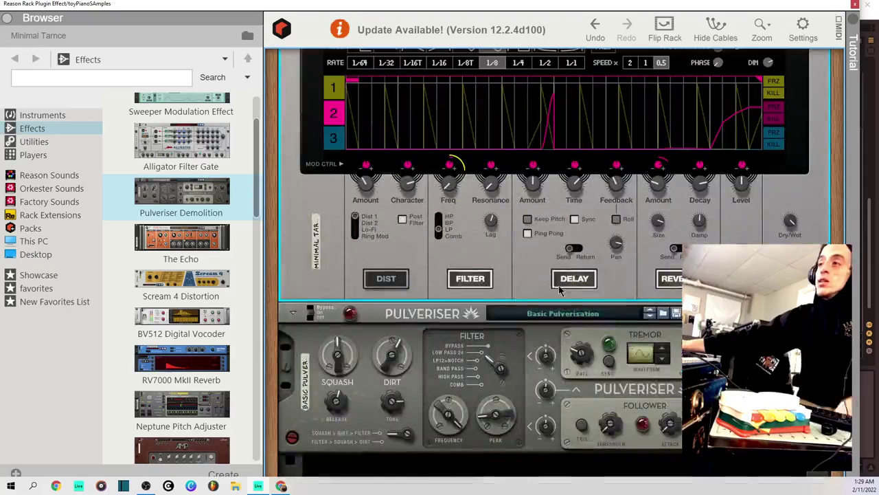
left_click(648, 310)
left_click(649, 311)
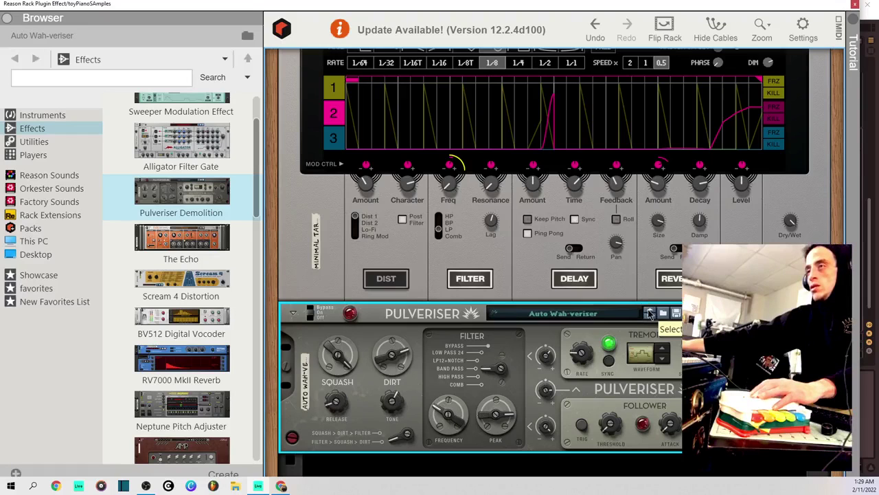
left_click(649, 312)
left_click(650, 314)
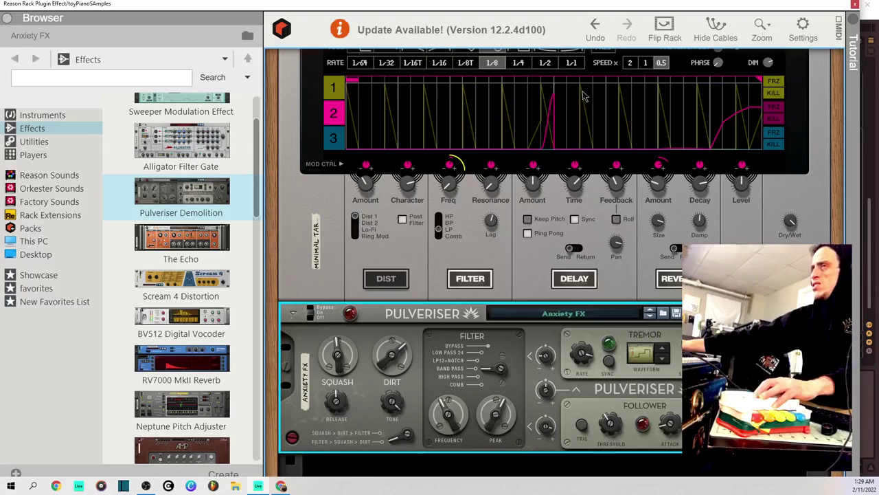
Move the rack window clear of the transport and start recording a take on the blue track from position 1.1.1.
double_click(556, 5)
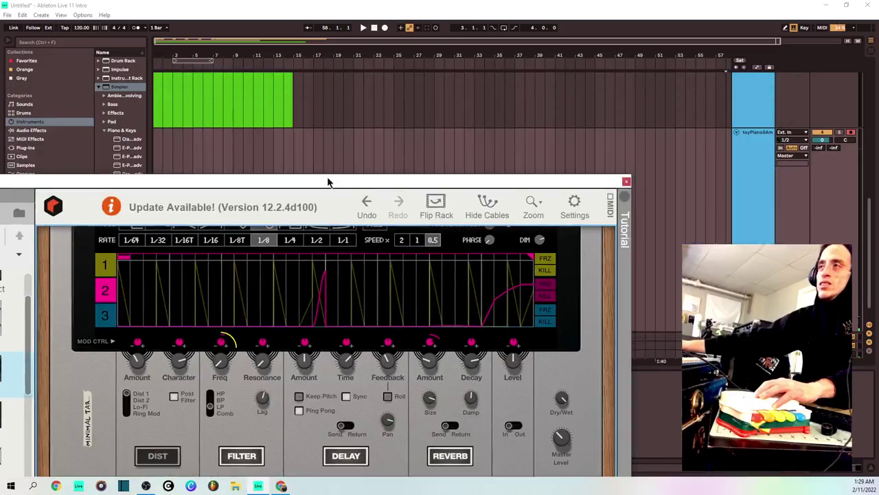
left_click(374, 28)
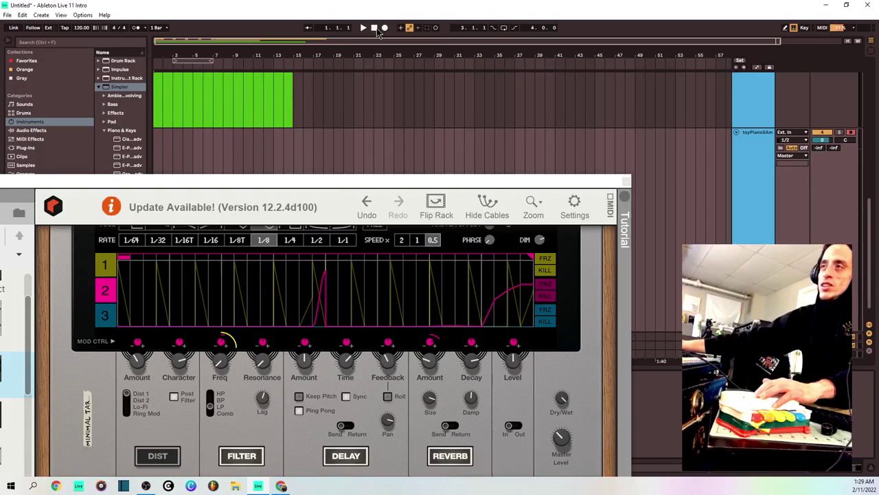
left_click(385, 28)
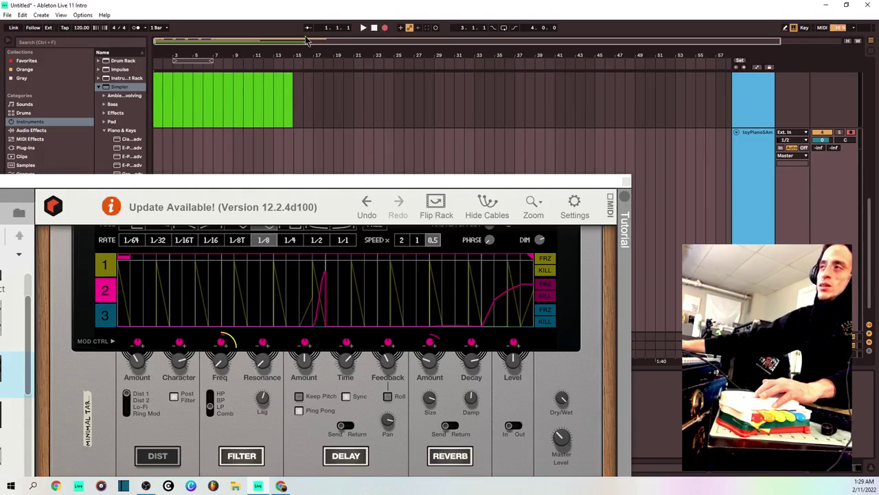
left_click(363, 28)
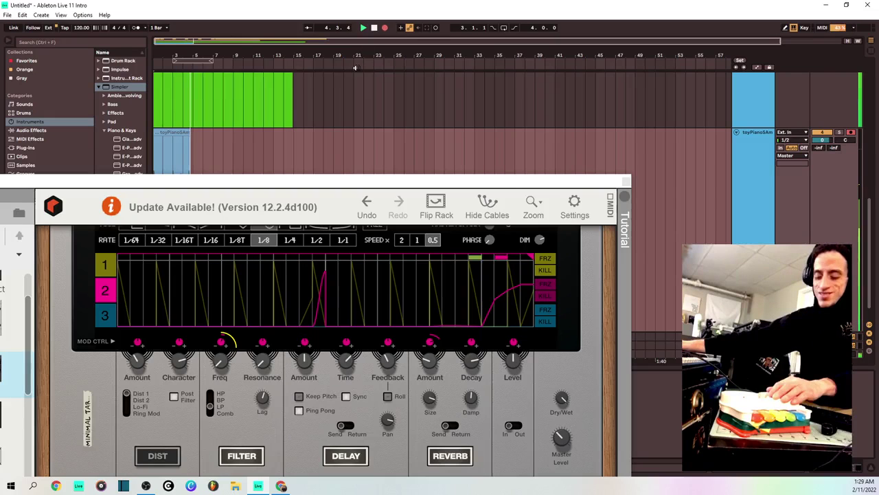
Mute the tan toy piano track 2 while recording, and stop the take at bar 13.
scroll(782, 86, "down", 2)
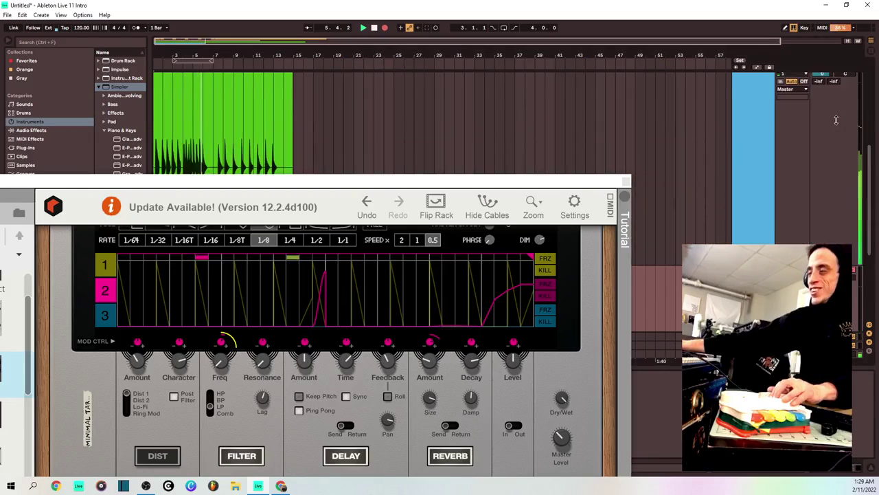
scroll(835, 117, "up", 2)
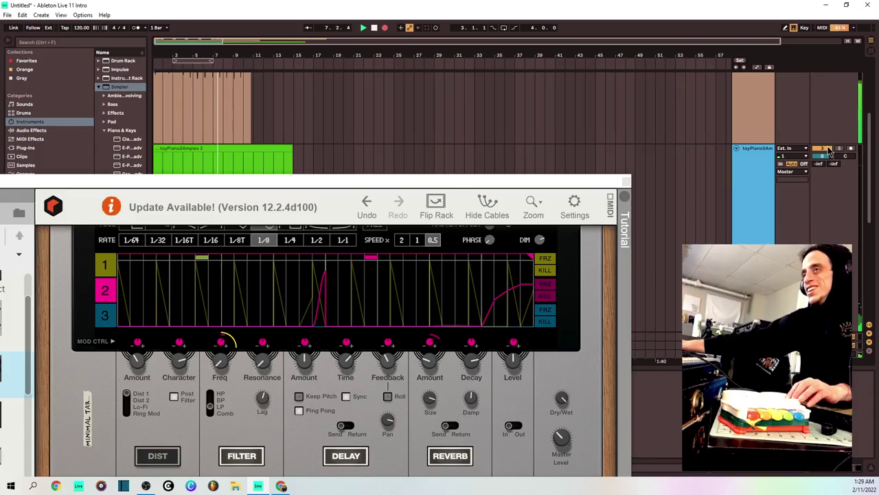
scroll(821, 103, "down", 2)
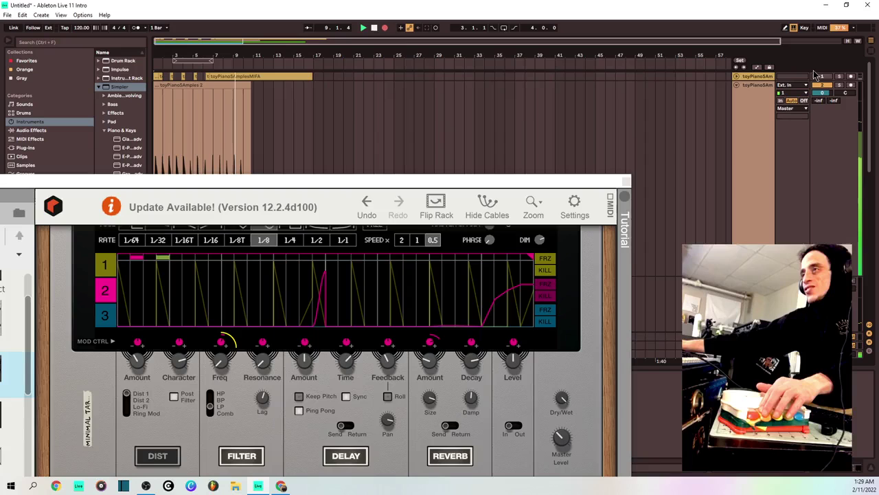
left_click(819, 86)
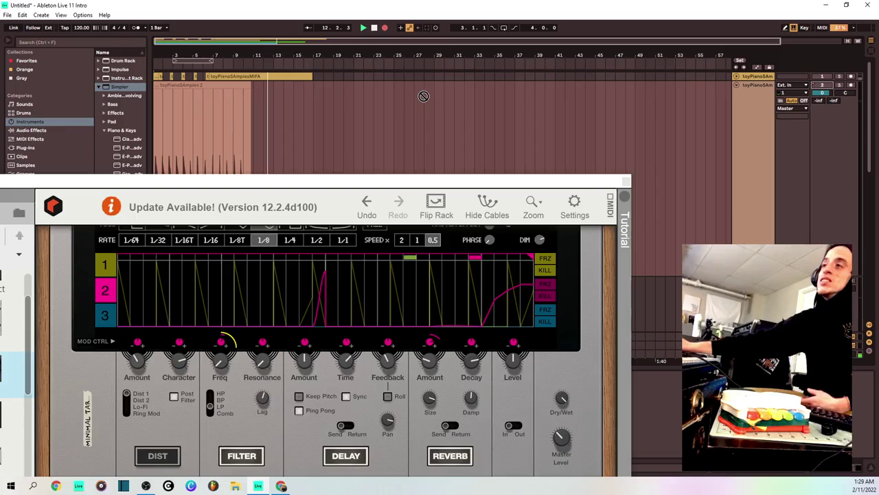
key("space")
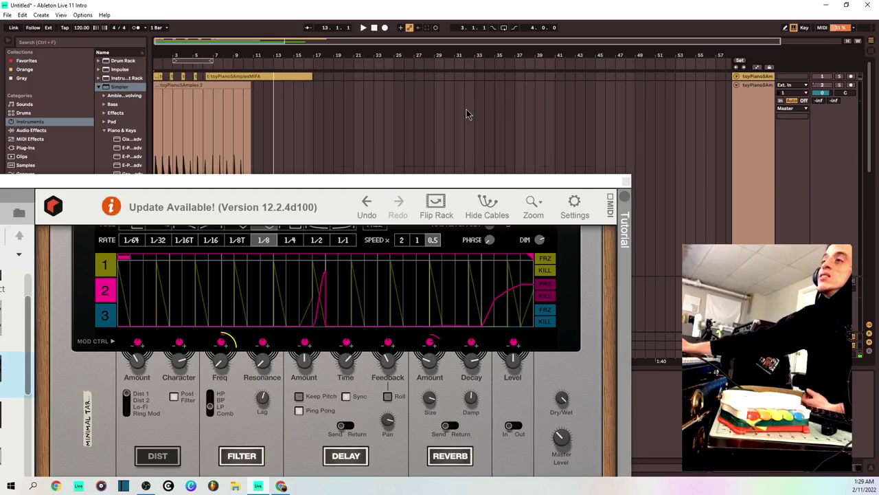
Mute track 3, which holds the green toy piano clip.
scroll(485, 145, "down", 2)
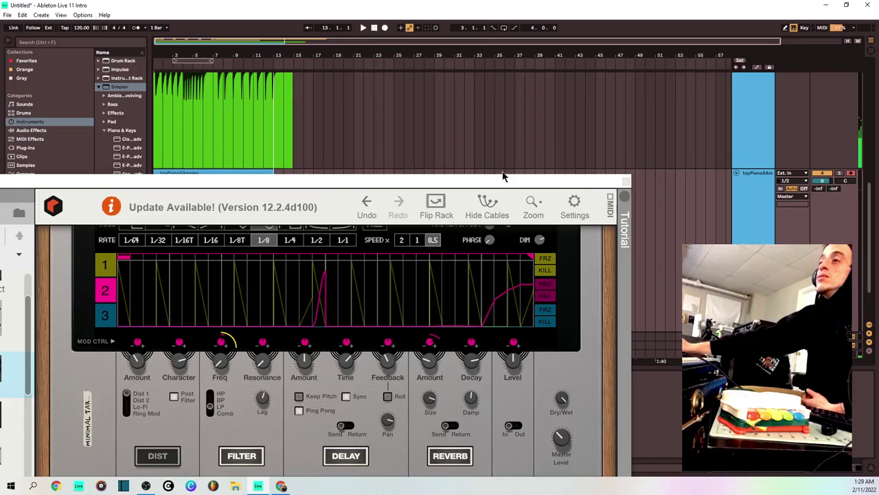
scroll(827, 220, "down", 1)
scroll(827, 220, "down", 4)
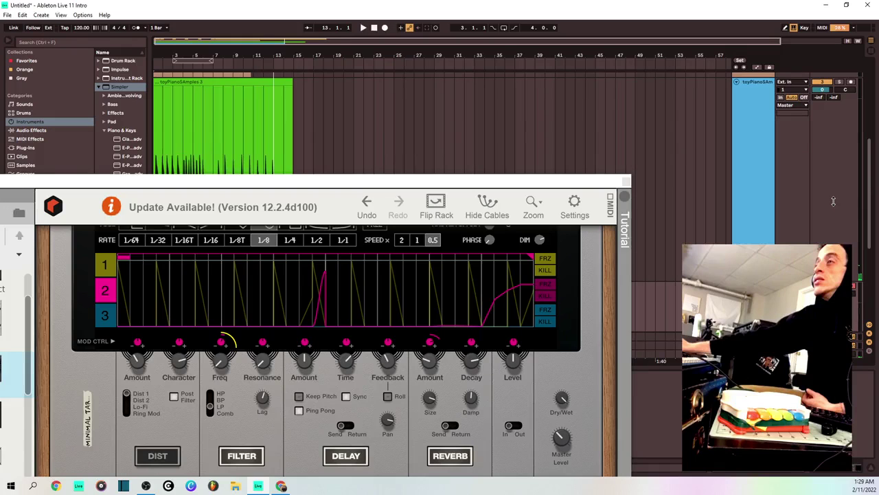
scroll(617, 173, "up", 2)
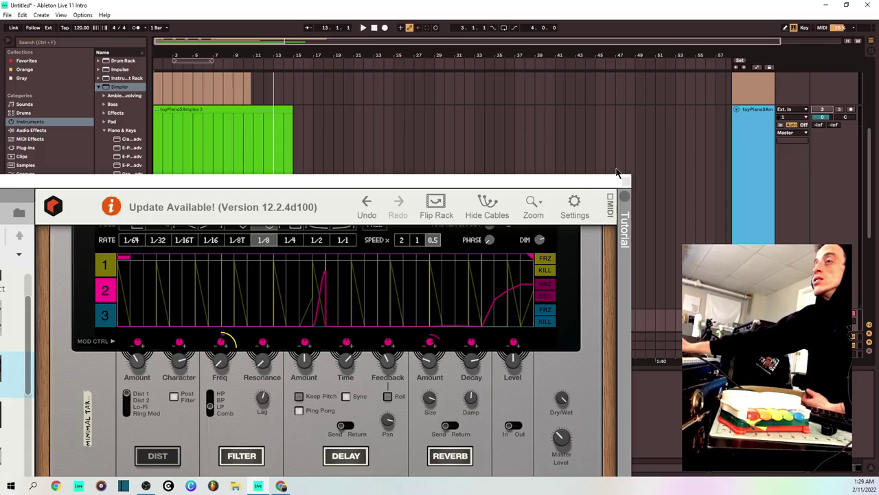
Bring the rack window back into view and add a Softube Amp between Synchronous and Pulveriser.
double_click(617, 177)
scroll(96, 381, "down", 5)
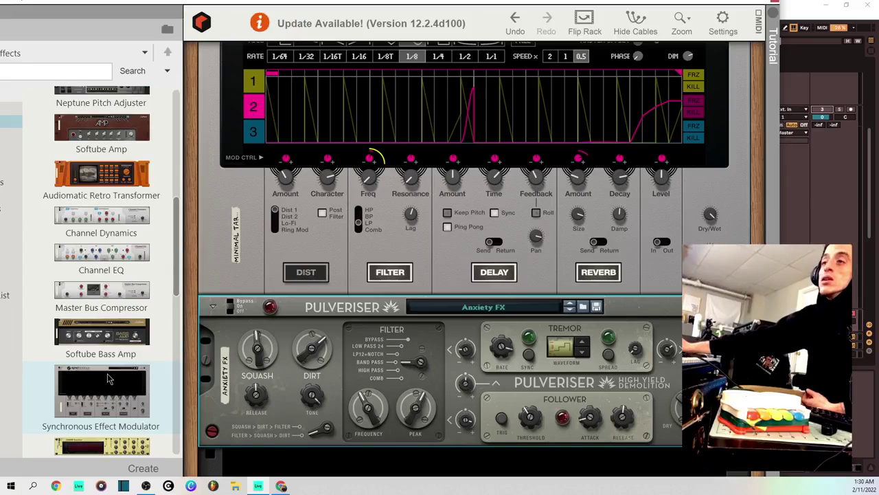
scroll(108, 378, "down", 5)
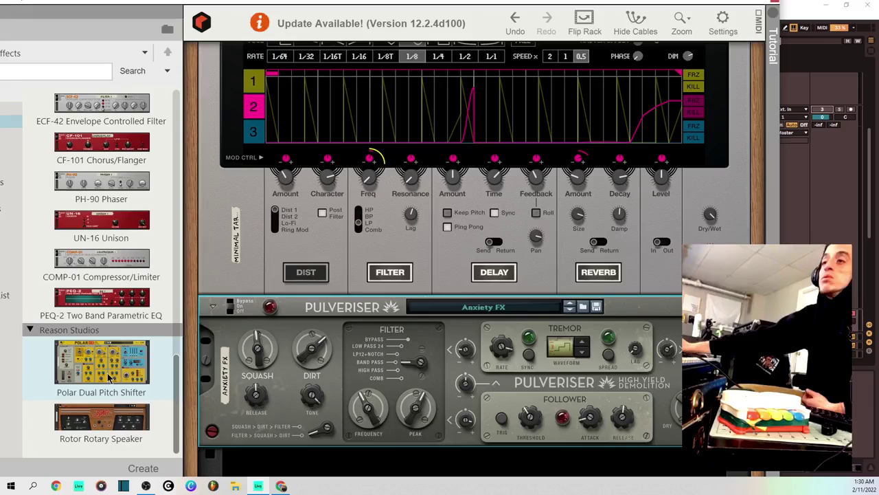
scroll(142, 276, "up", 10)
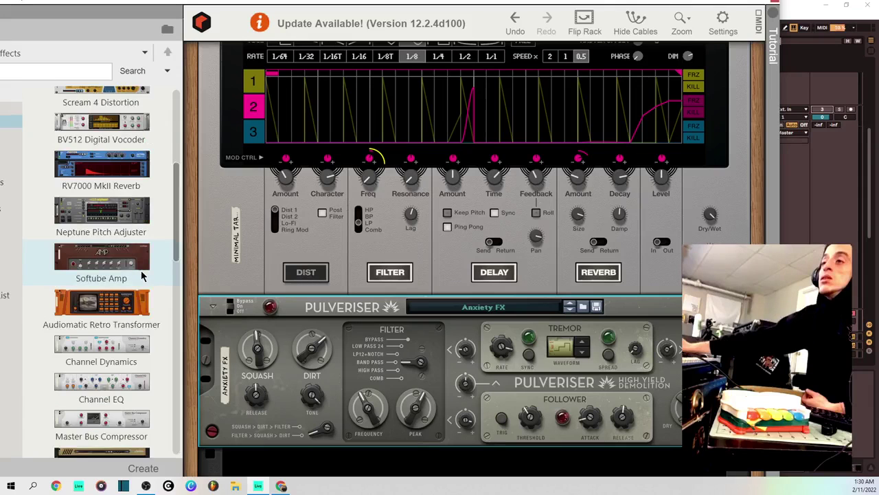
left_click(142, 276)
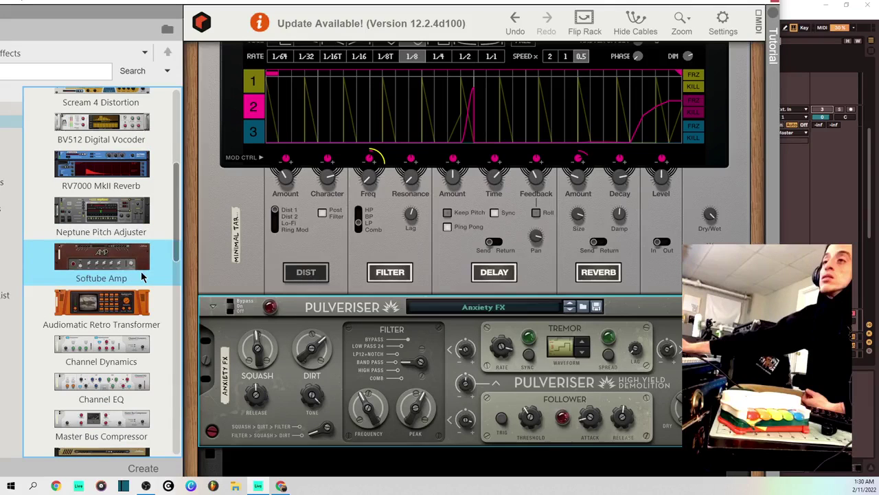
double_click(142, 277)
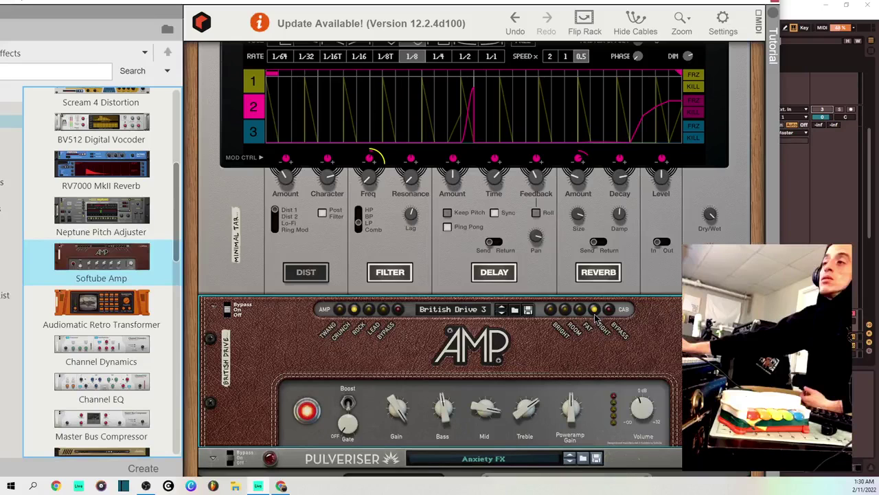
Switch the Softube Amp's cabinet to Fat and load its High Gain 6 patch.
left_click(581, 310)
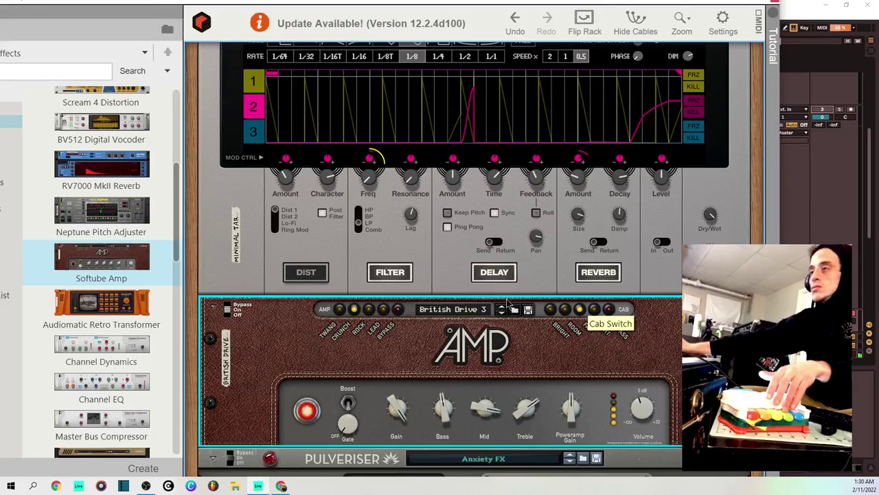
left_click(483, 310)
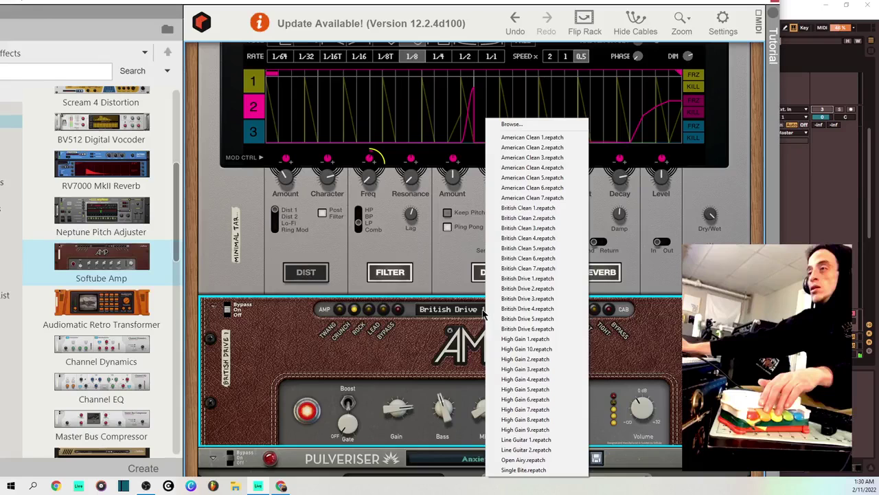
left_click(516, 399)
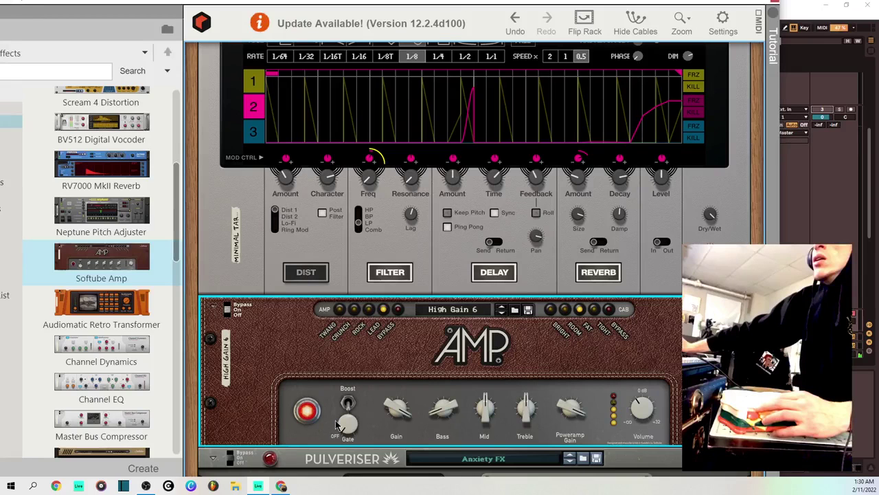
scroll(385, 413, "down", 3)
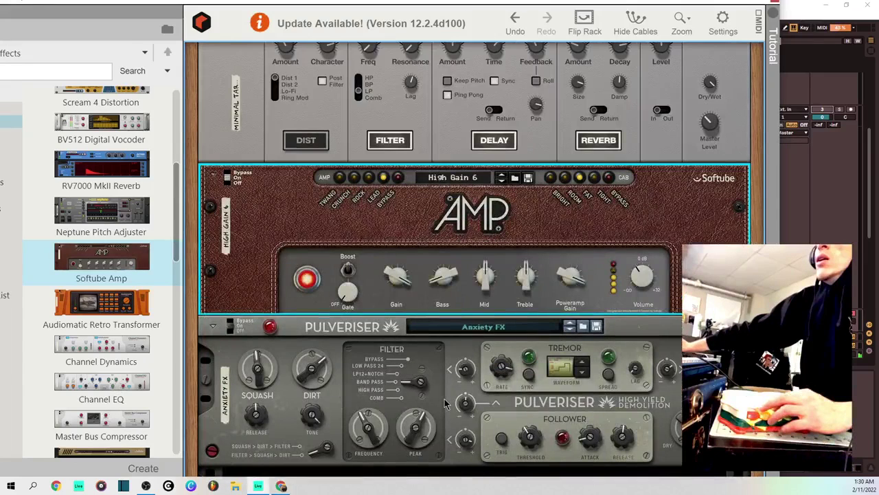
Audition Pulveriser patches including Warm Guitar, Wakka Wakka and Vox Pumper, stopping at Unstable Dirt.
left_click(570, 324)
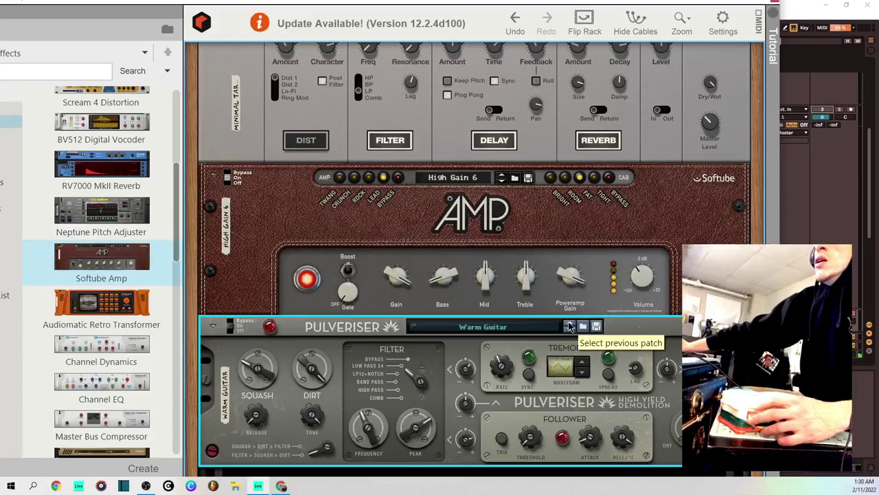
left_click(569, 323)
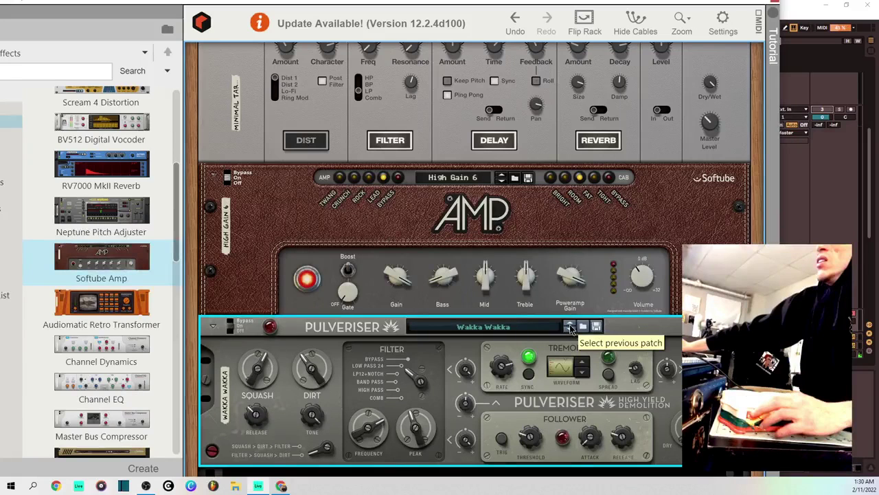
left_click(569, 329)
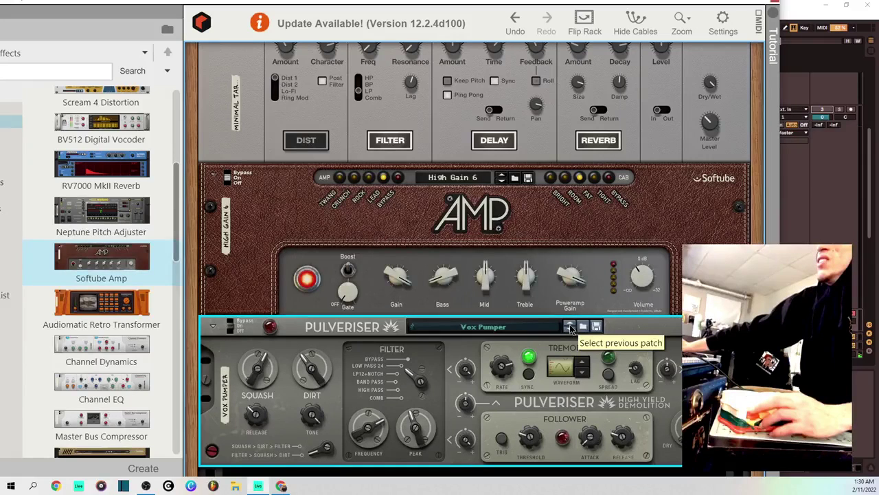
left_click(569, 329)
left_click(569, 327)
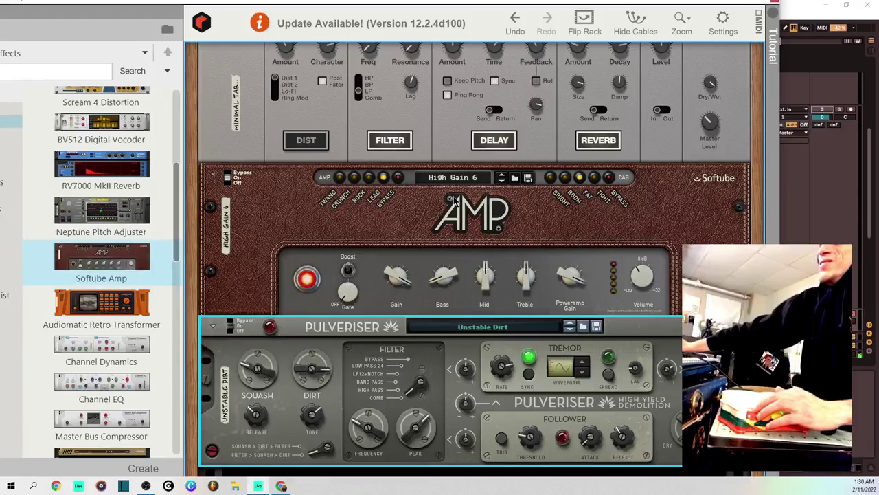
Look at blue track 4 in the arrangement, bring the rack window back, and load the Pulveriser's Anxiety FX patch.
key("alt+Tab")
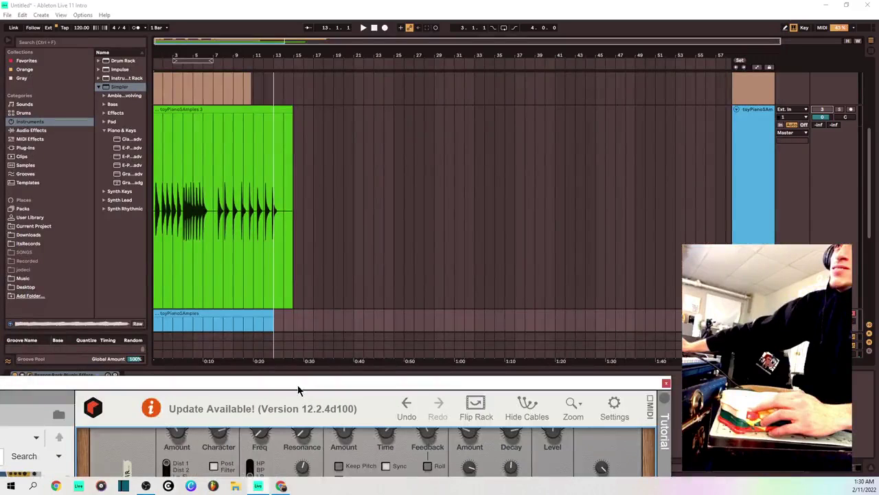
scroll(364, 284, "down", 3)
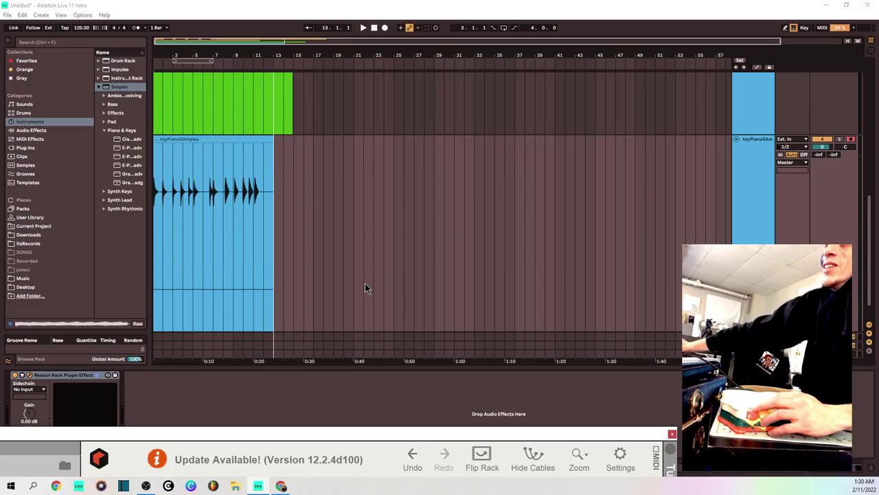
scroll(365, 284, "down", 1)
left_click_drag(343, 435, 364, 48)
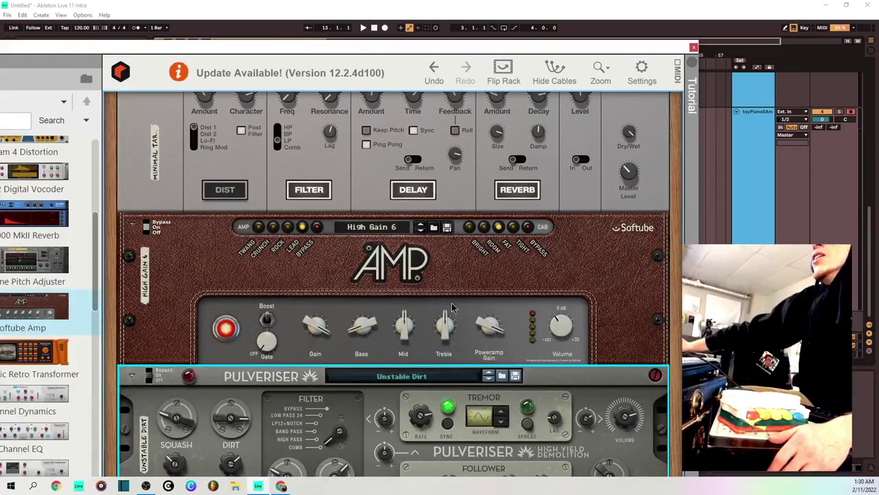
left_click(488, 376)
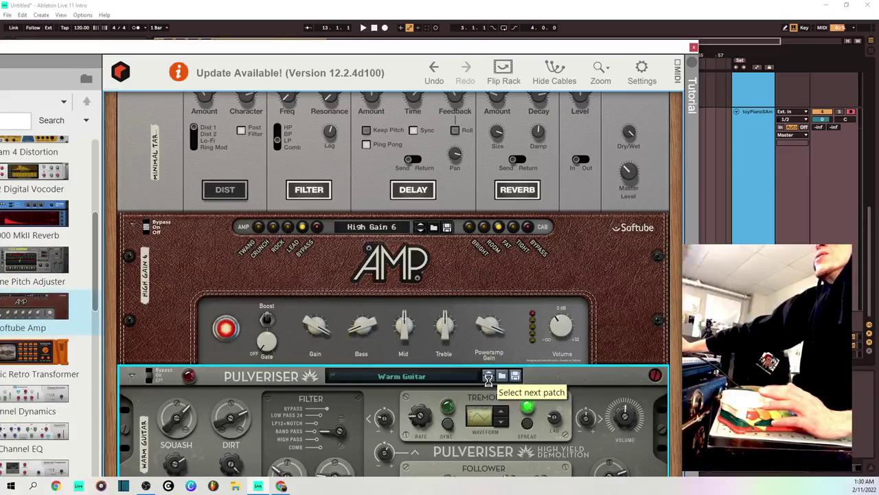
left_click(489, 376)
left_click(488, 376)
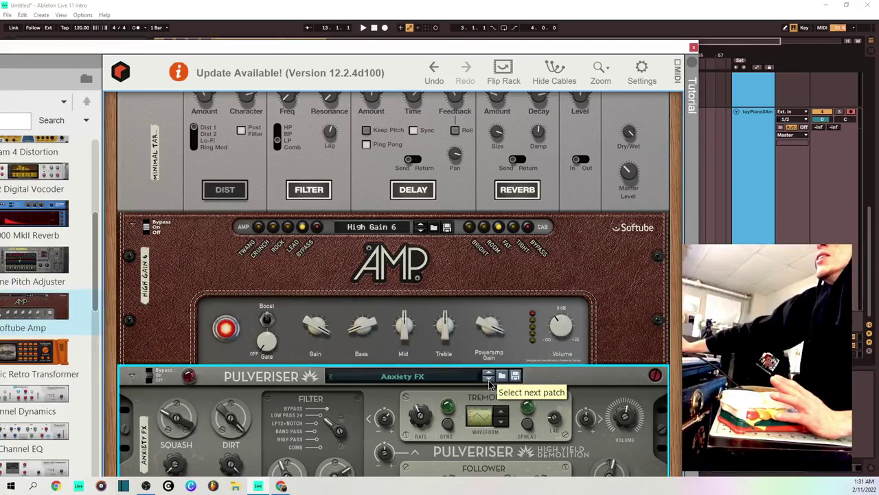
Bypass the Softube Amp to compare the sound and switch it back on, keeping its patch.
left_click(146, 230)
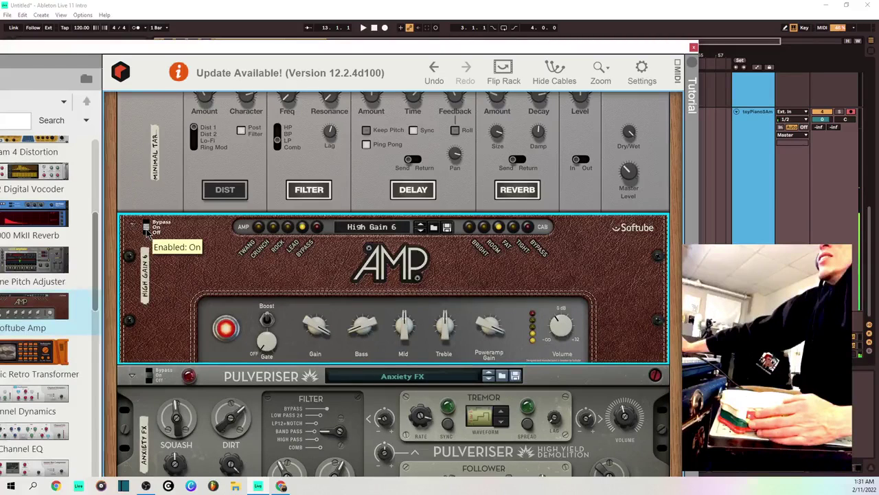
left_click(146, 229)
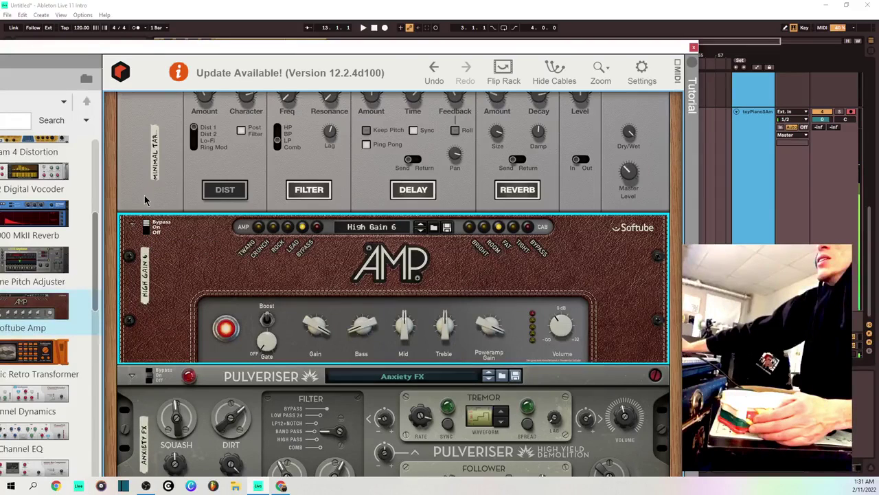
right_click(751, 184)
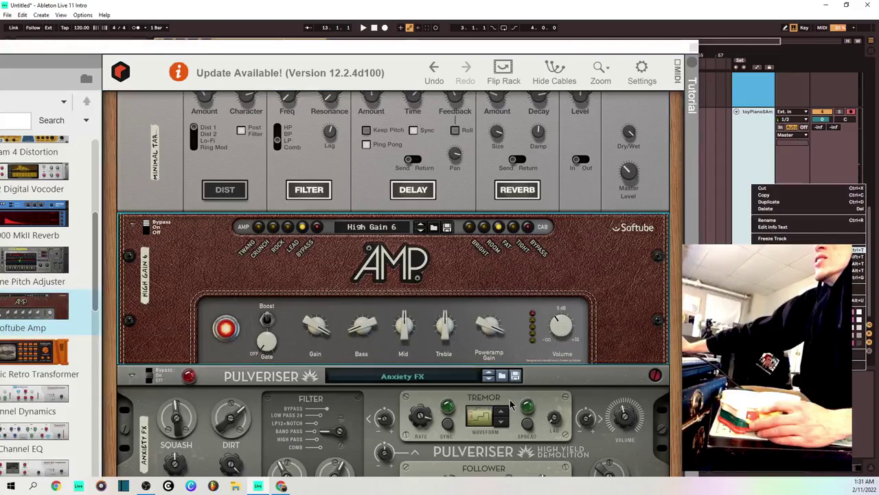
left_click(181, 265)
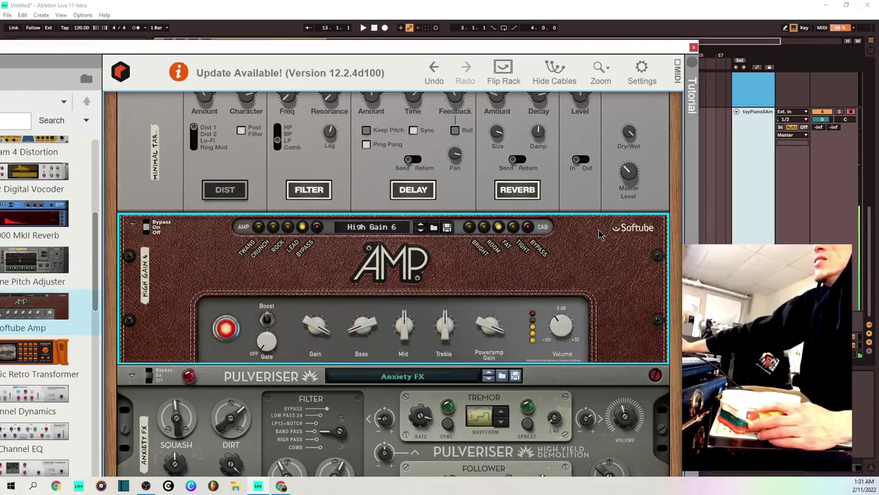
left_click(372, 227)
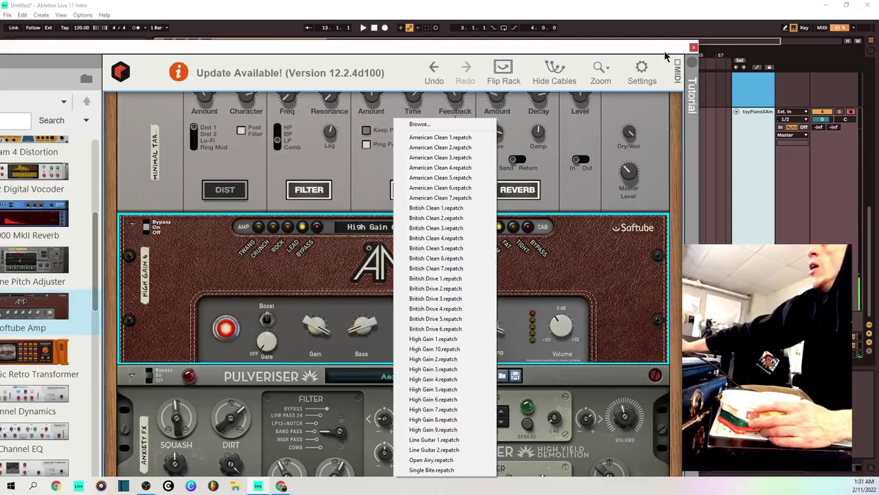
left_click(742, 160)
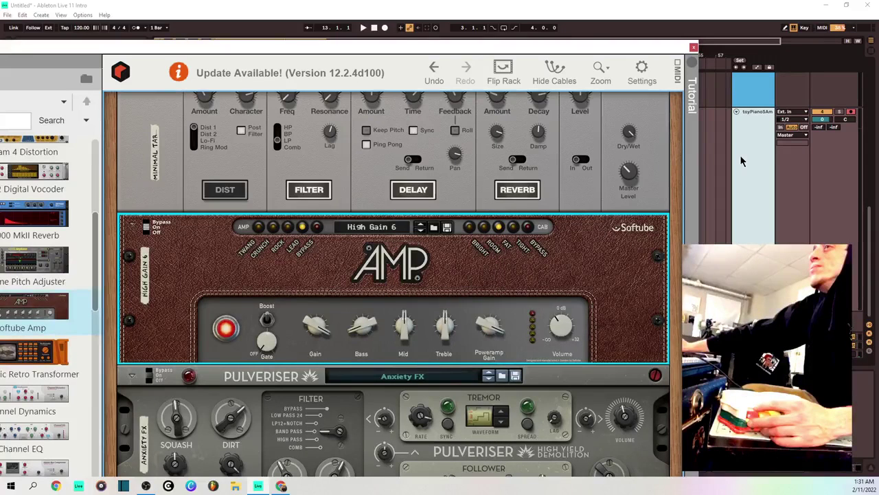
Hide the rack window, disarm the blue toy piano track, and insert an audio track below yellow track 1.
key("ctrl+alt+p")
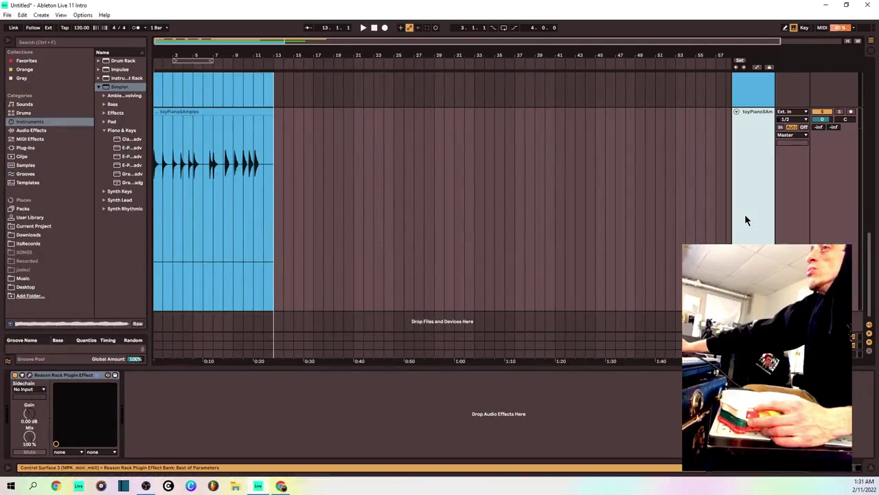
left_click(233, 261)
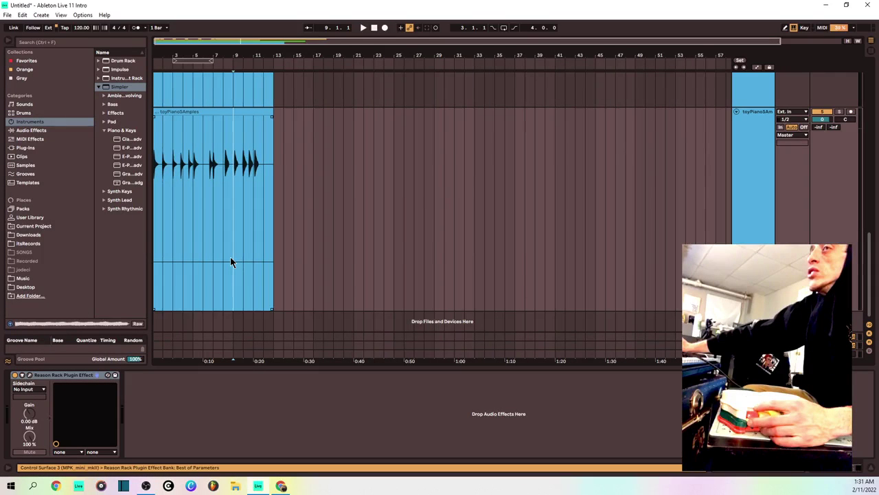
key("ctrl+z")
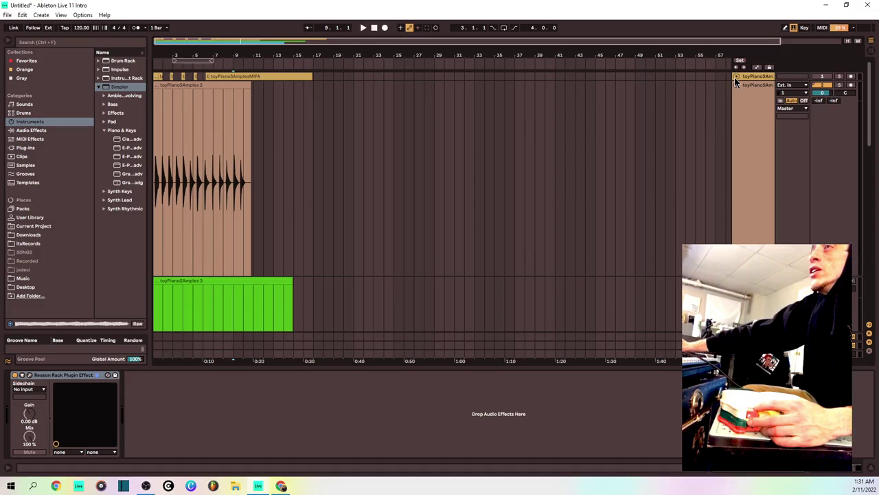
right_click(753, 231)
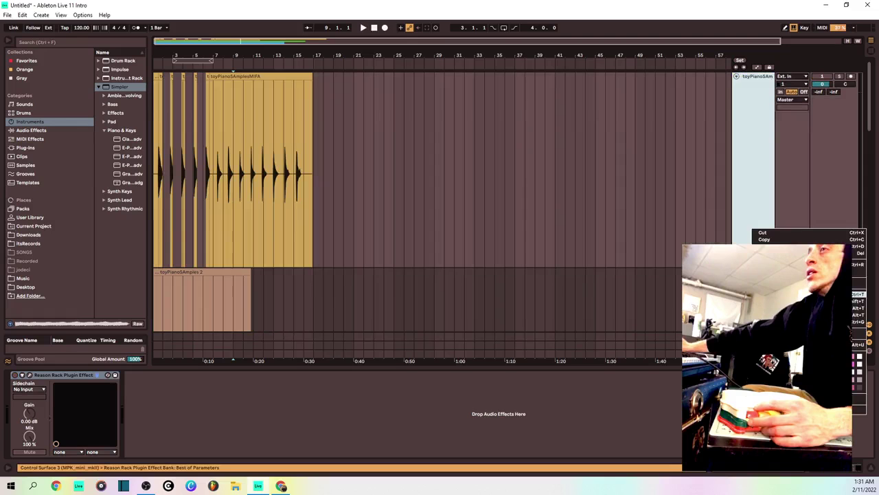
key("Escape")
key("ctrl+t")
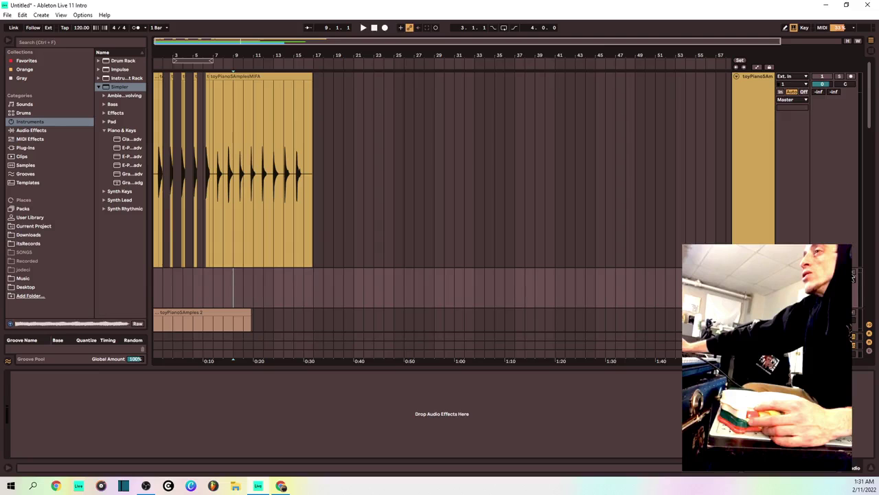
Route a toy piano track Post Mixer into the new armed audio track, with monitoring Off, and move it directly below the tan track.
key("Home")
key("h")
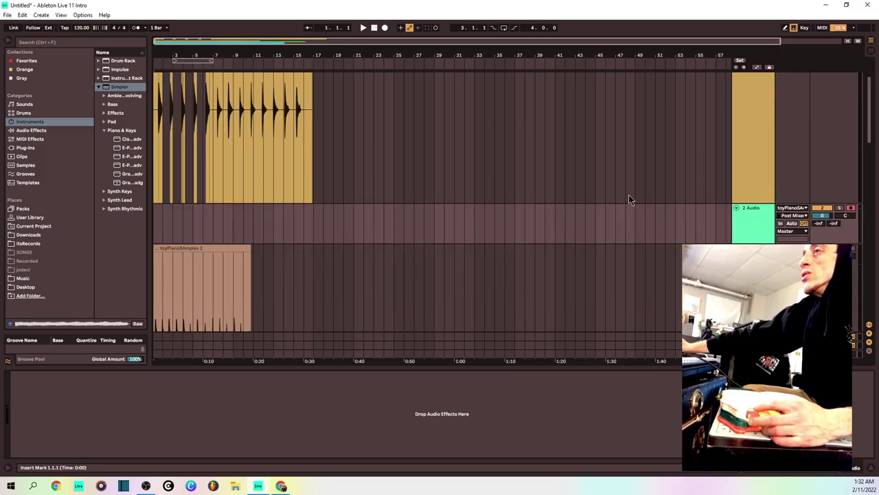
key("h")
left_click(755, 157)
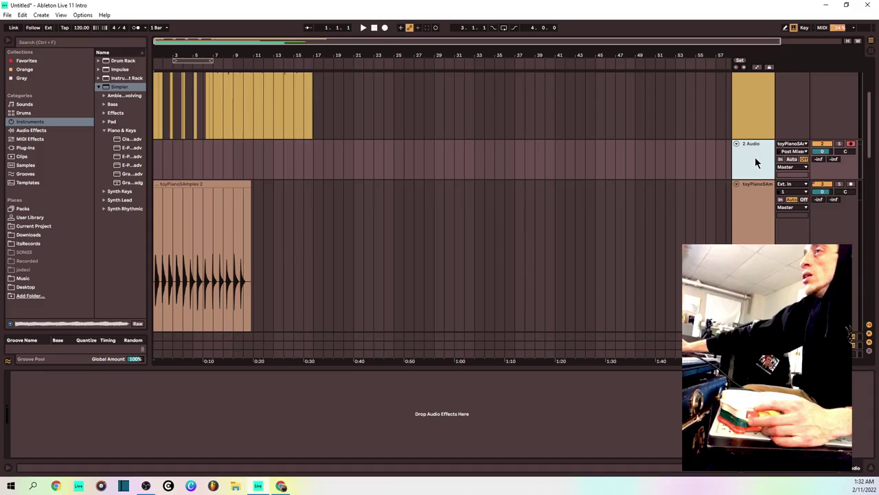
key("h")
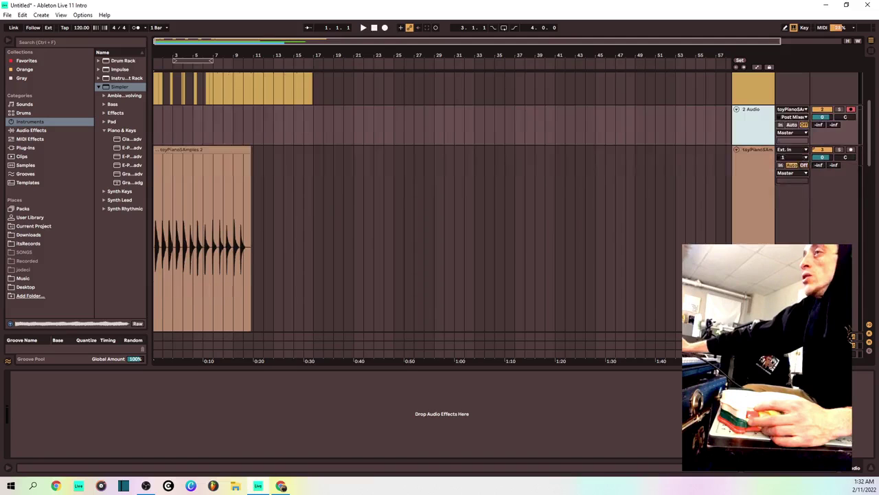
key("h")
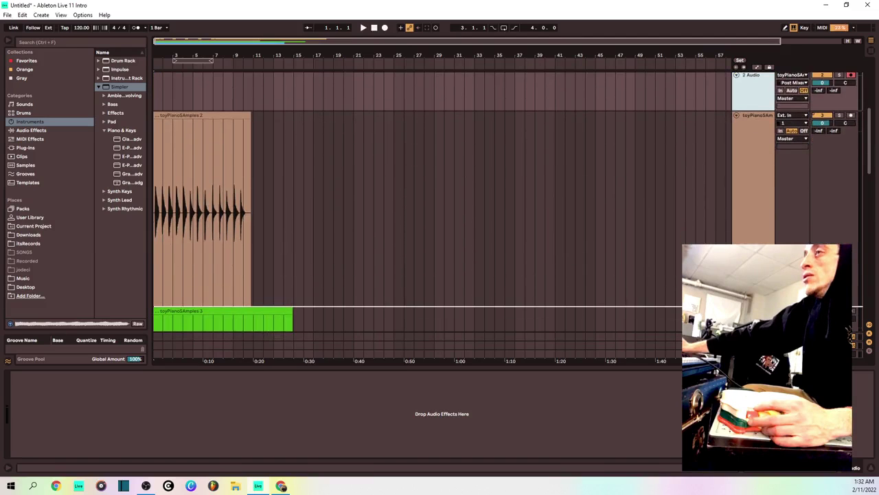
key("Delete")
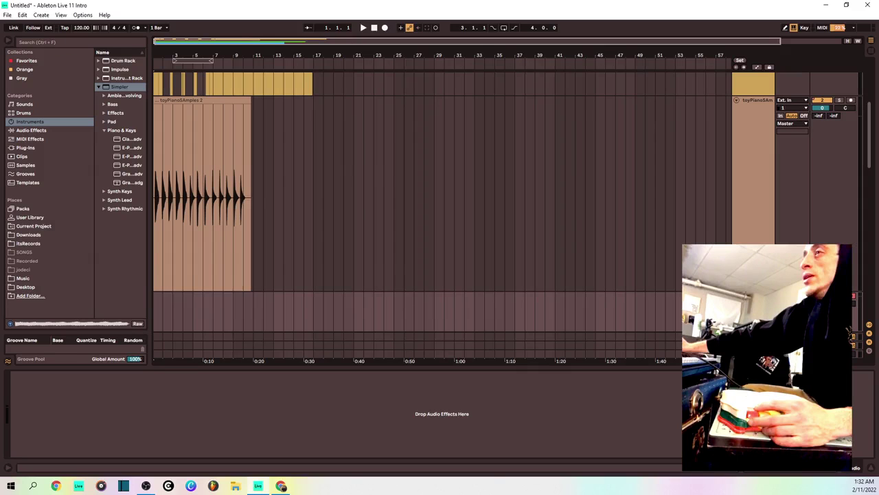
Record the tan track's processed output onto the new track from bar 1 to about bar 12, and reduce the tan track's height.
left_click(385, 28)
left_click(363, 28)
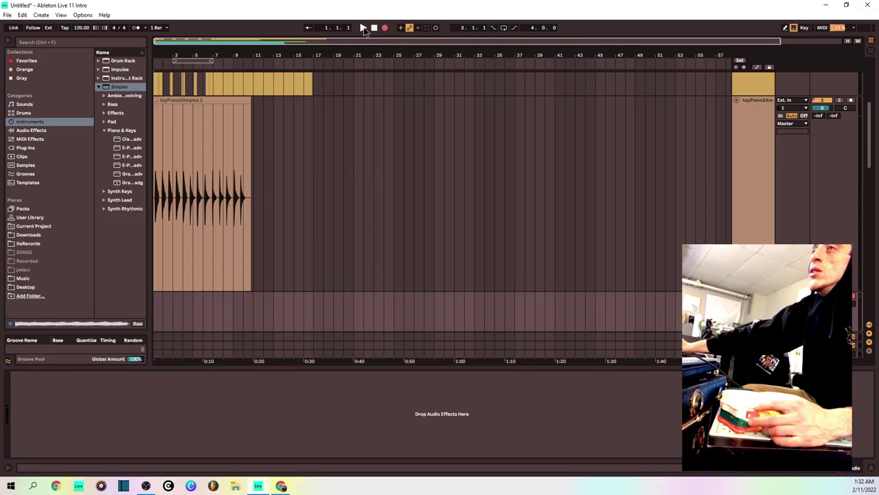
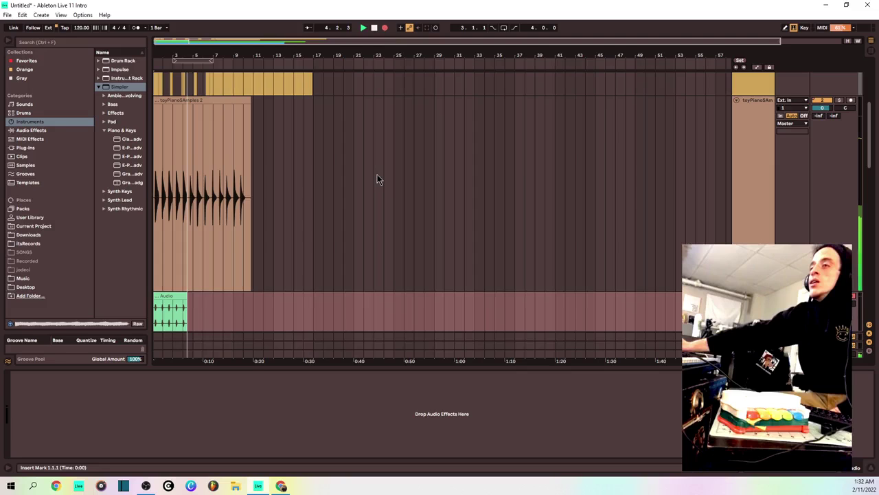
left_click_drag(795, 291, 795, 167)
scroll(795, 200, "up", 3)
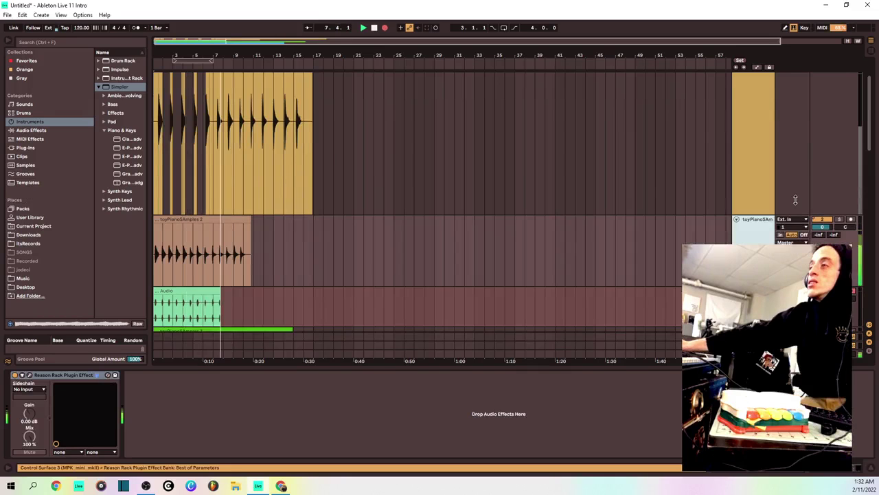
scroll(795, 200, "up", 2)
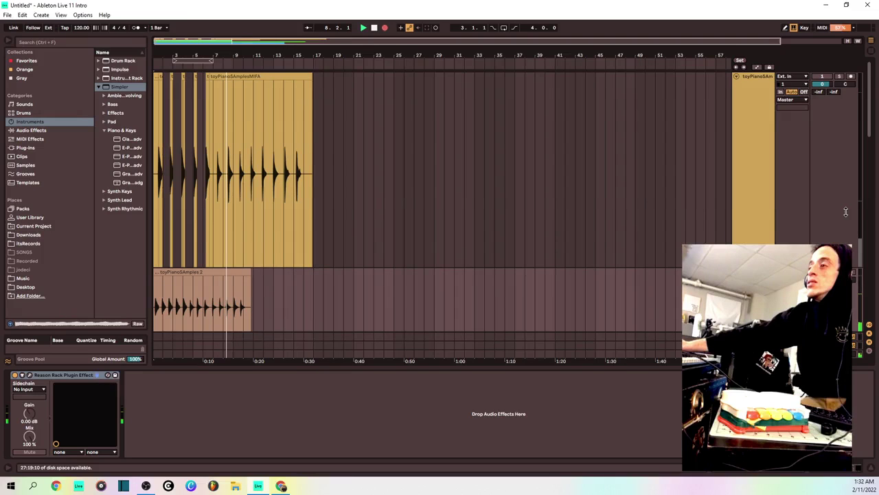
scroll(825, 165, "down", 4)
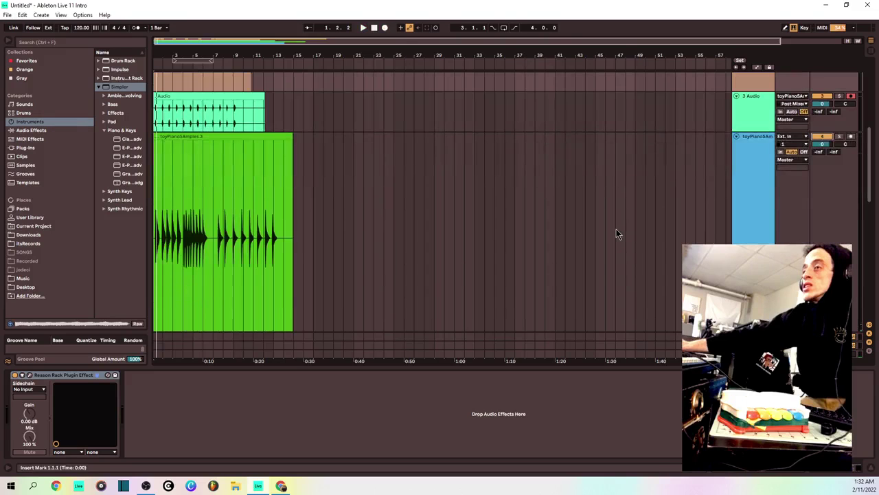
Close the rack window and insert an audio track between the green clip's track and the blue clip's track.
scroll(743, 179, "down", 3)
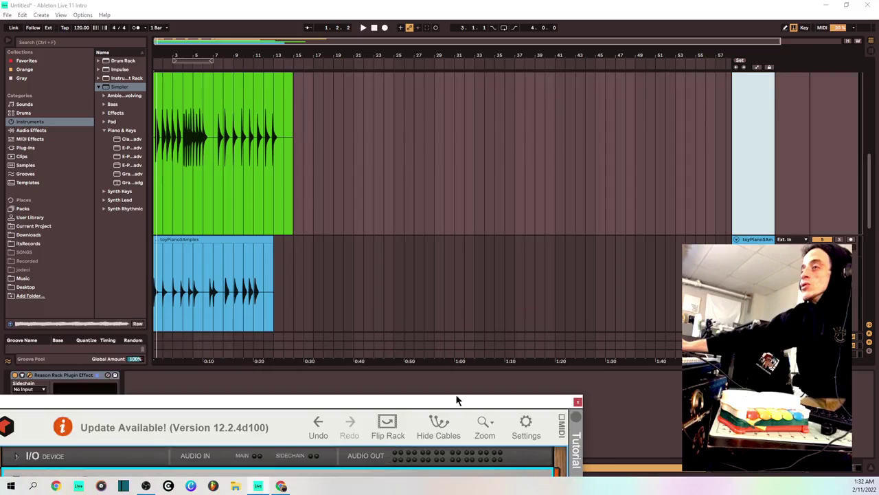
left_click_drag(465, 328, 460, 394)
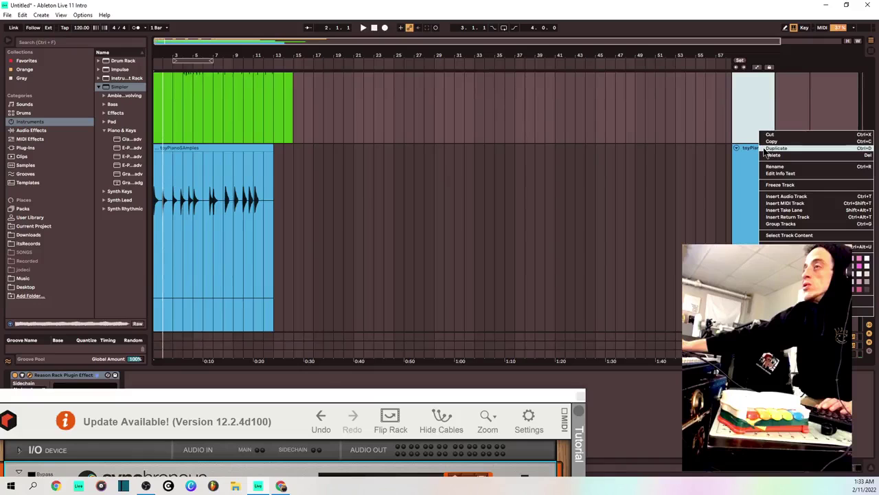
left_click(771, 148)
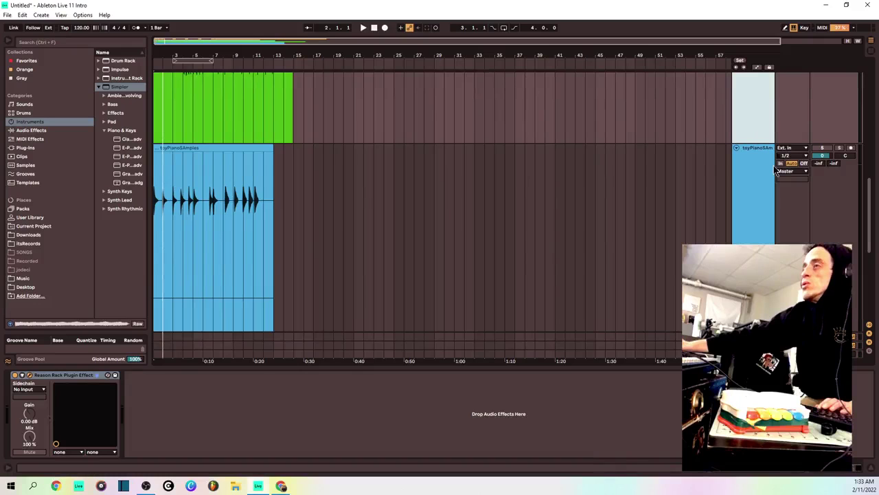
key("ctrl+t")
Set track 5's input to the green clip's toy piano track, Post Mixer with monitoring Off, and start recording on it.
left_click(790, 148)
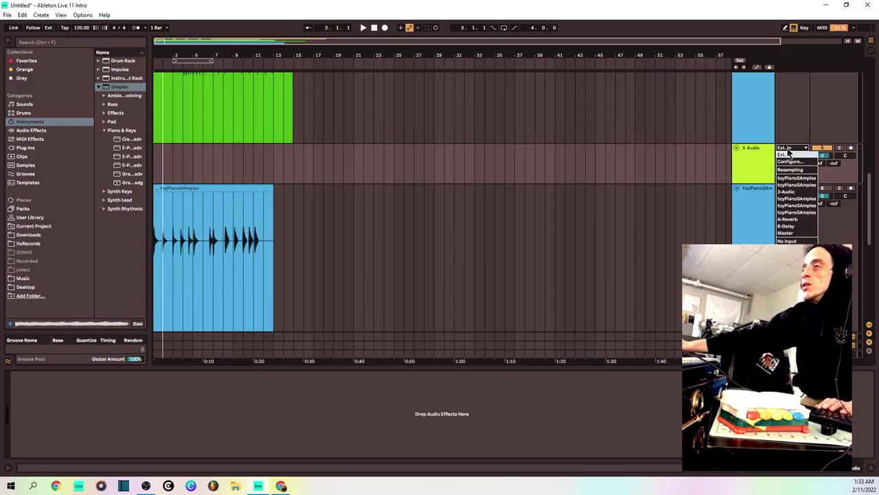
left_click(797, 199)
key("F9")
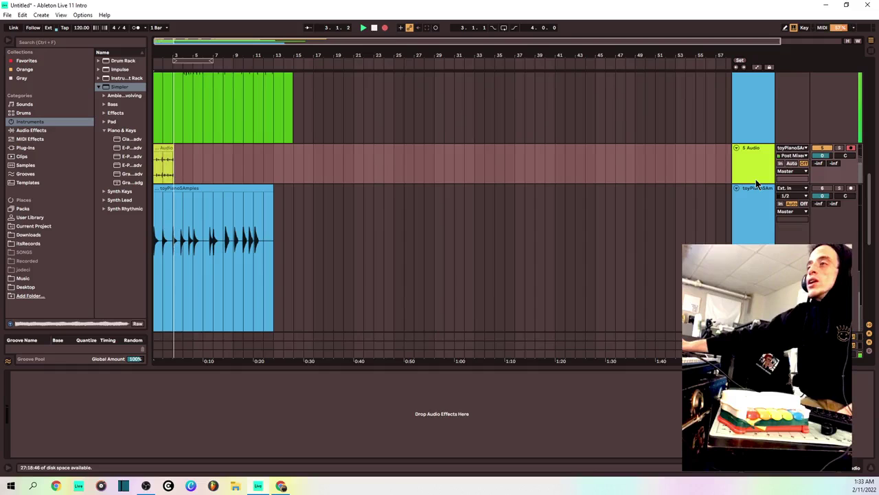
Record the green toy piano track's processed output onto track 5 to about bar 17, and increase track 5's height.
left_click_drag(754, 184, 751, 214)
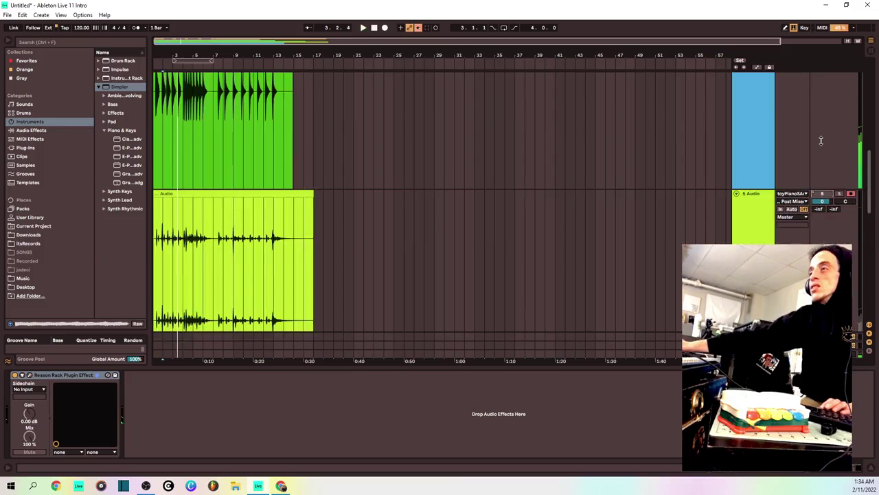
scroll(821, 141, "up", 4)
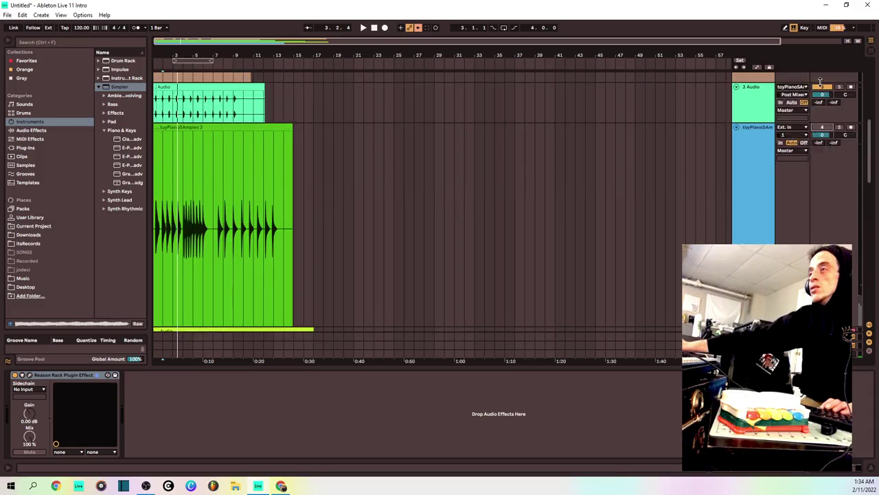
scroll(819, 82, "down", 1)
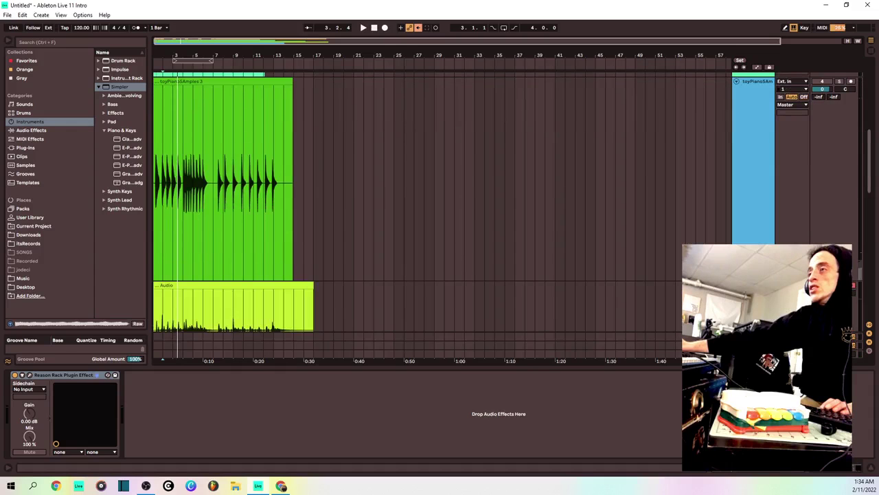
scroll(821, 137, "down", 1)
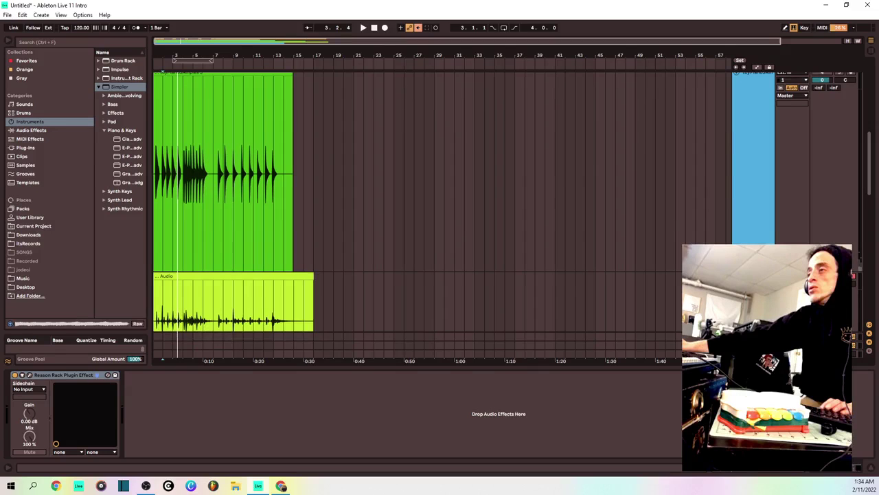
Insert an audio track directly below the blue toy piano track 6 and select the new track.
right_click(759, 218)
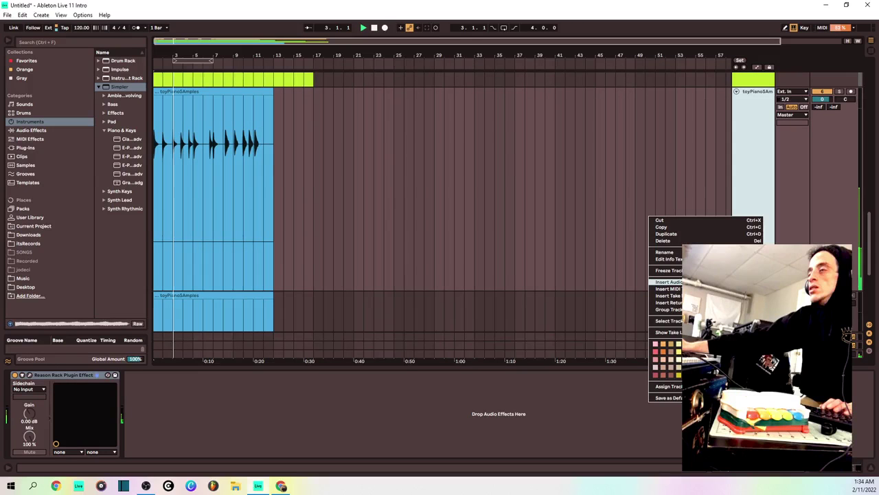
left_click(668, 281)
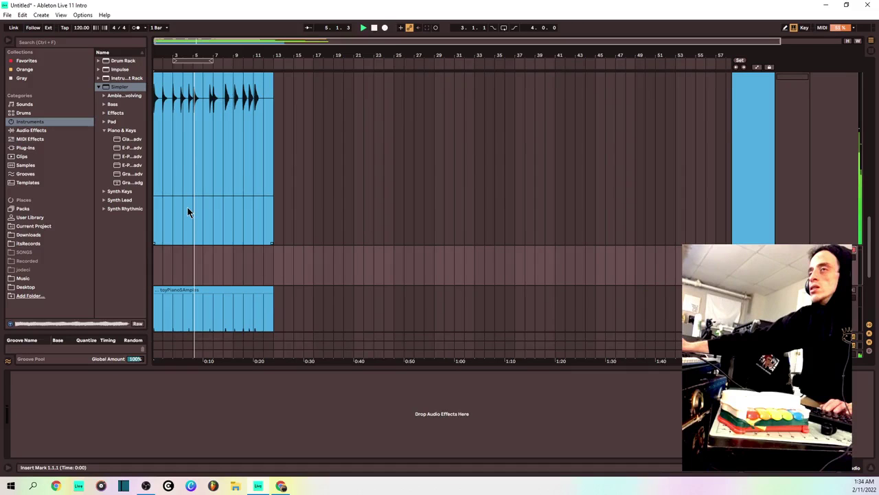
left_click(768, 173)
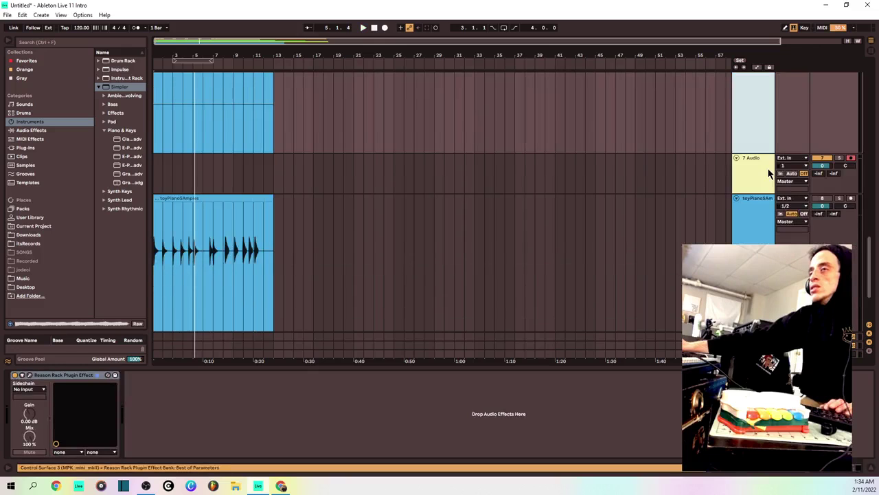
scroll(768, 173, "down", 2)
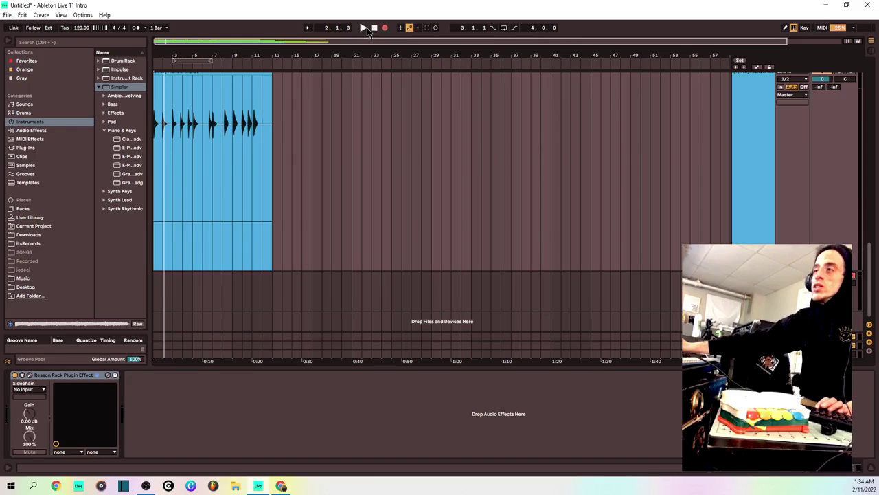
Record track 6's processed output onto track 7 from bar 1 to about bar 14, and reduce track 6's height.
left_click(365, 27)
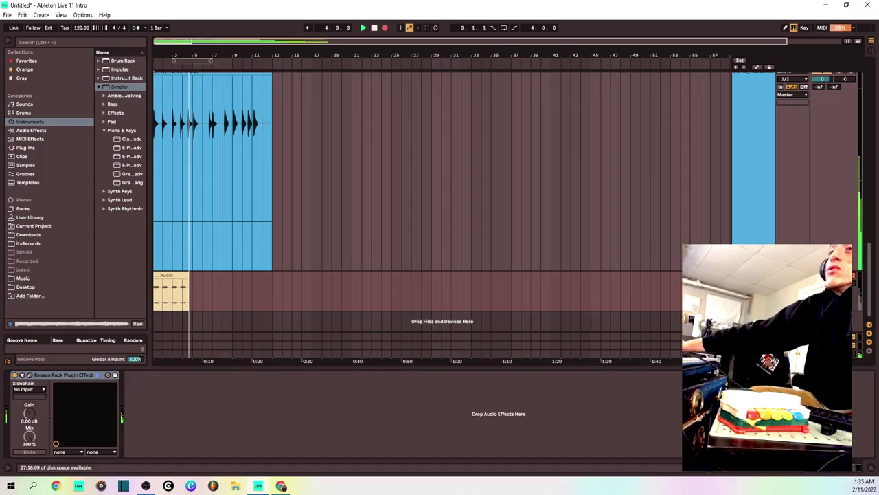
left_click_drag(724, 270, 724, 169)
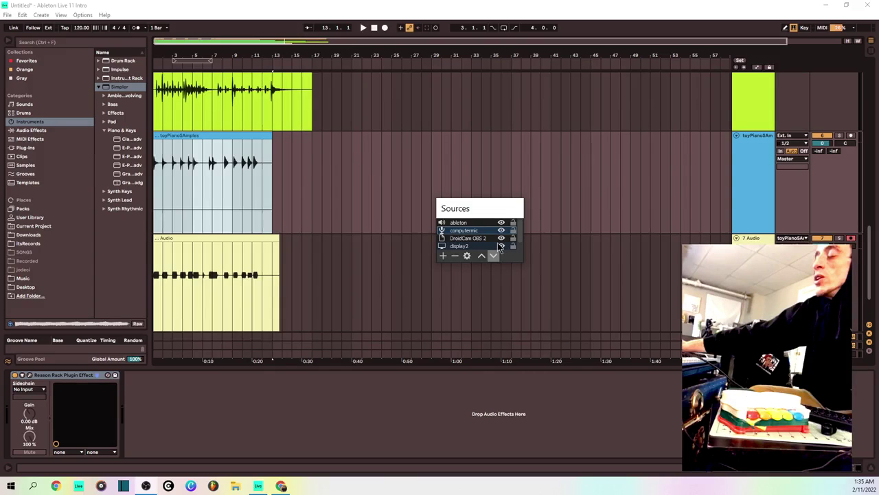
In OBS, review the filter types available for the computermic source and show the settings of its first VST 2.x Plug-in filter.
left_click(179, 340)
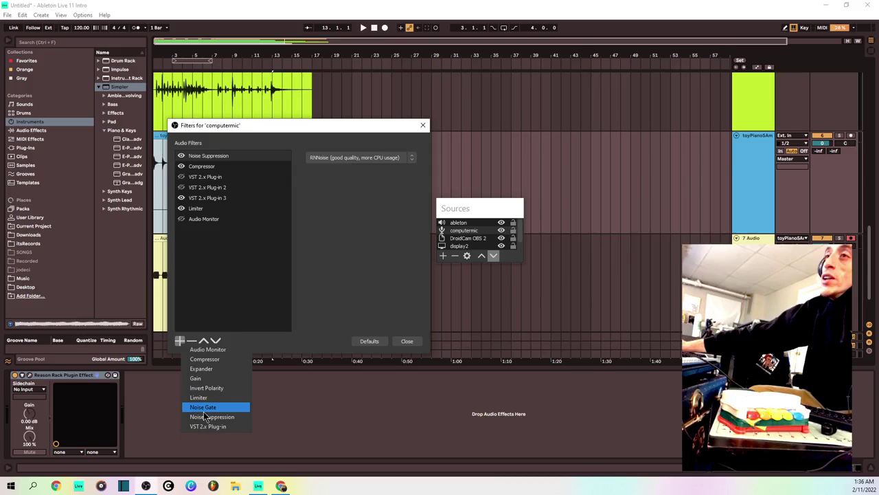
left_click(427, 156)
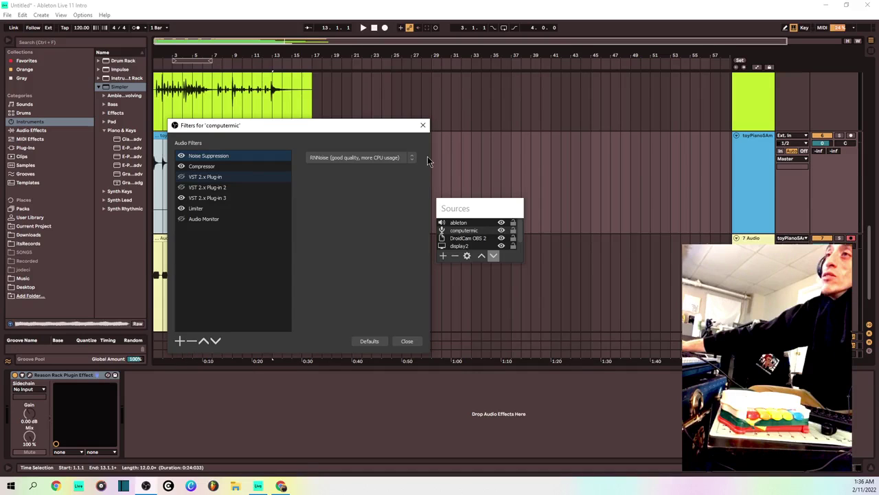
left_click(265, 177)
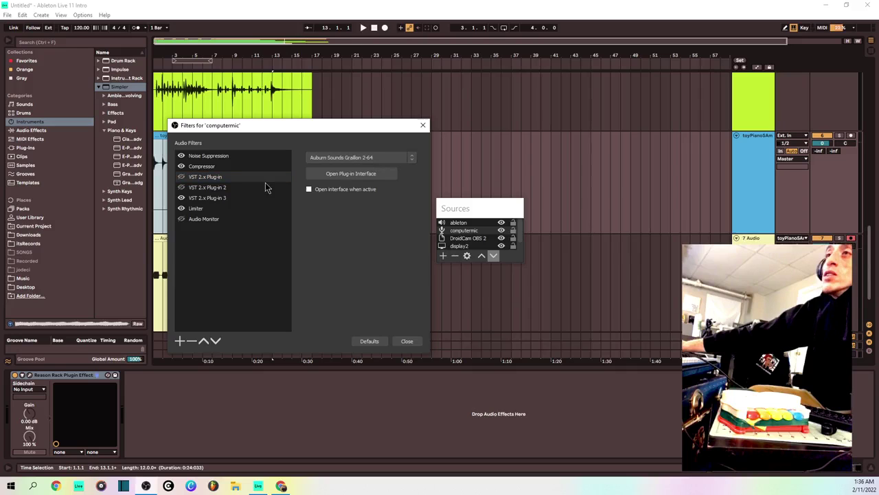